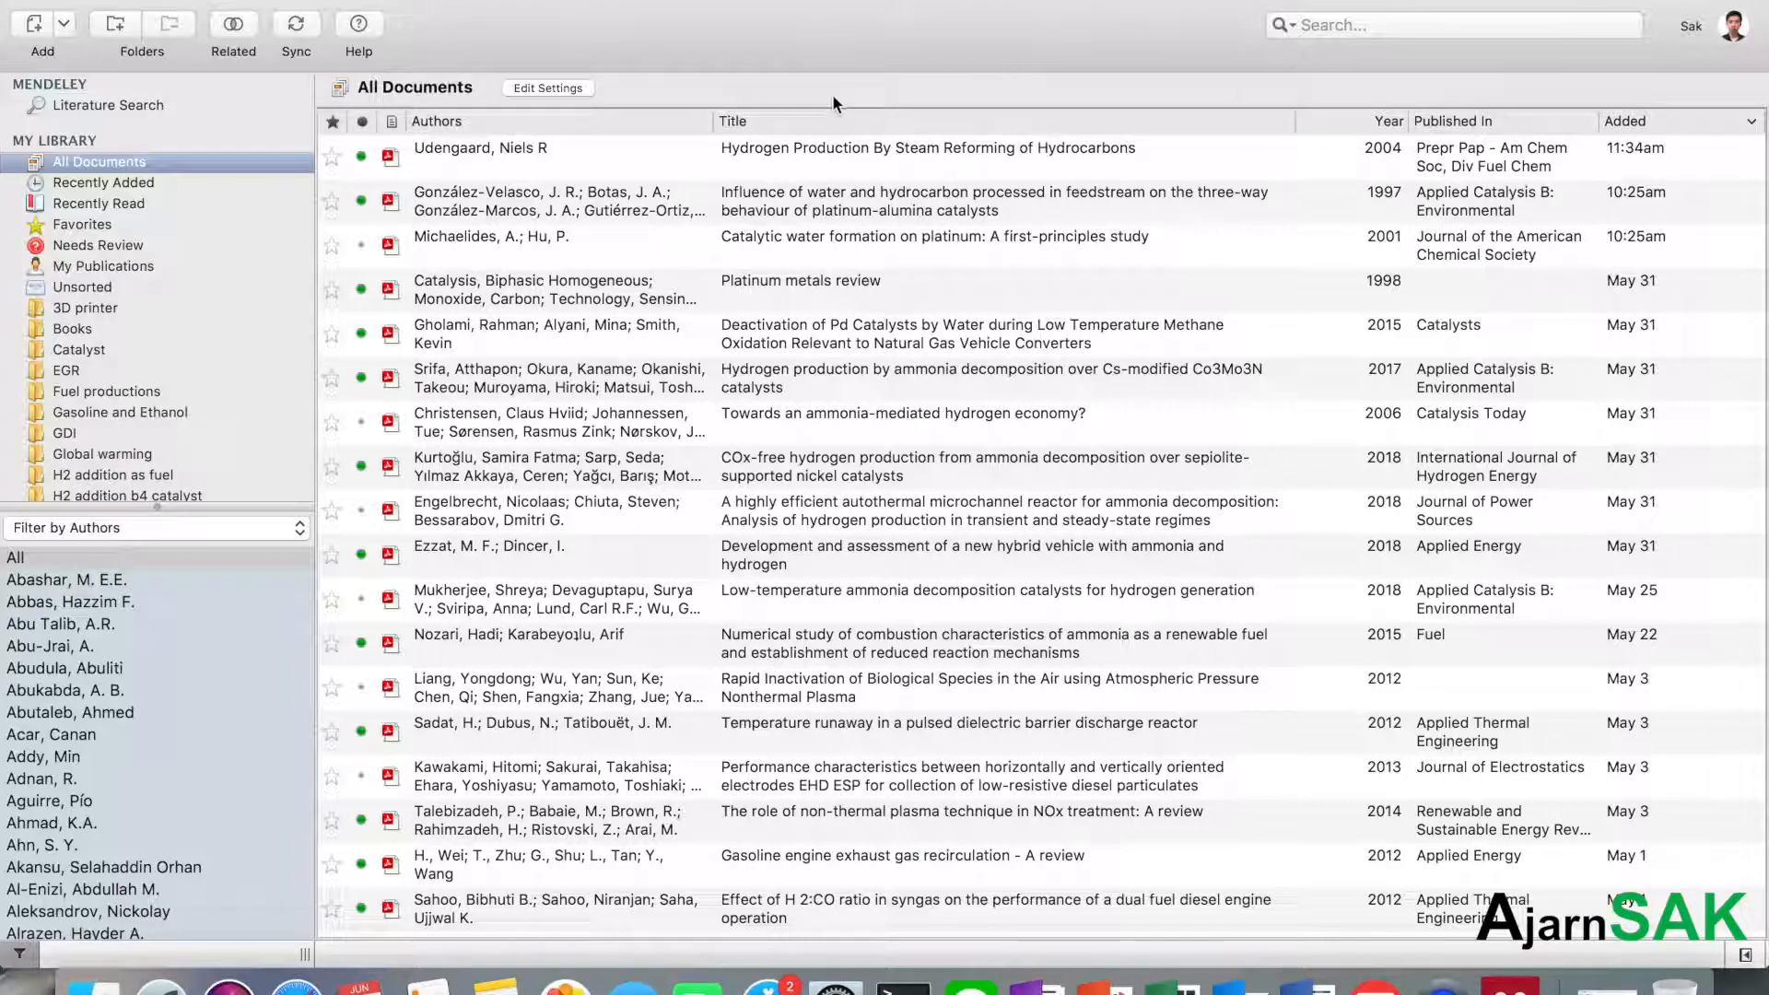
pyautogui.click(881, 31)
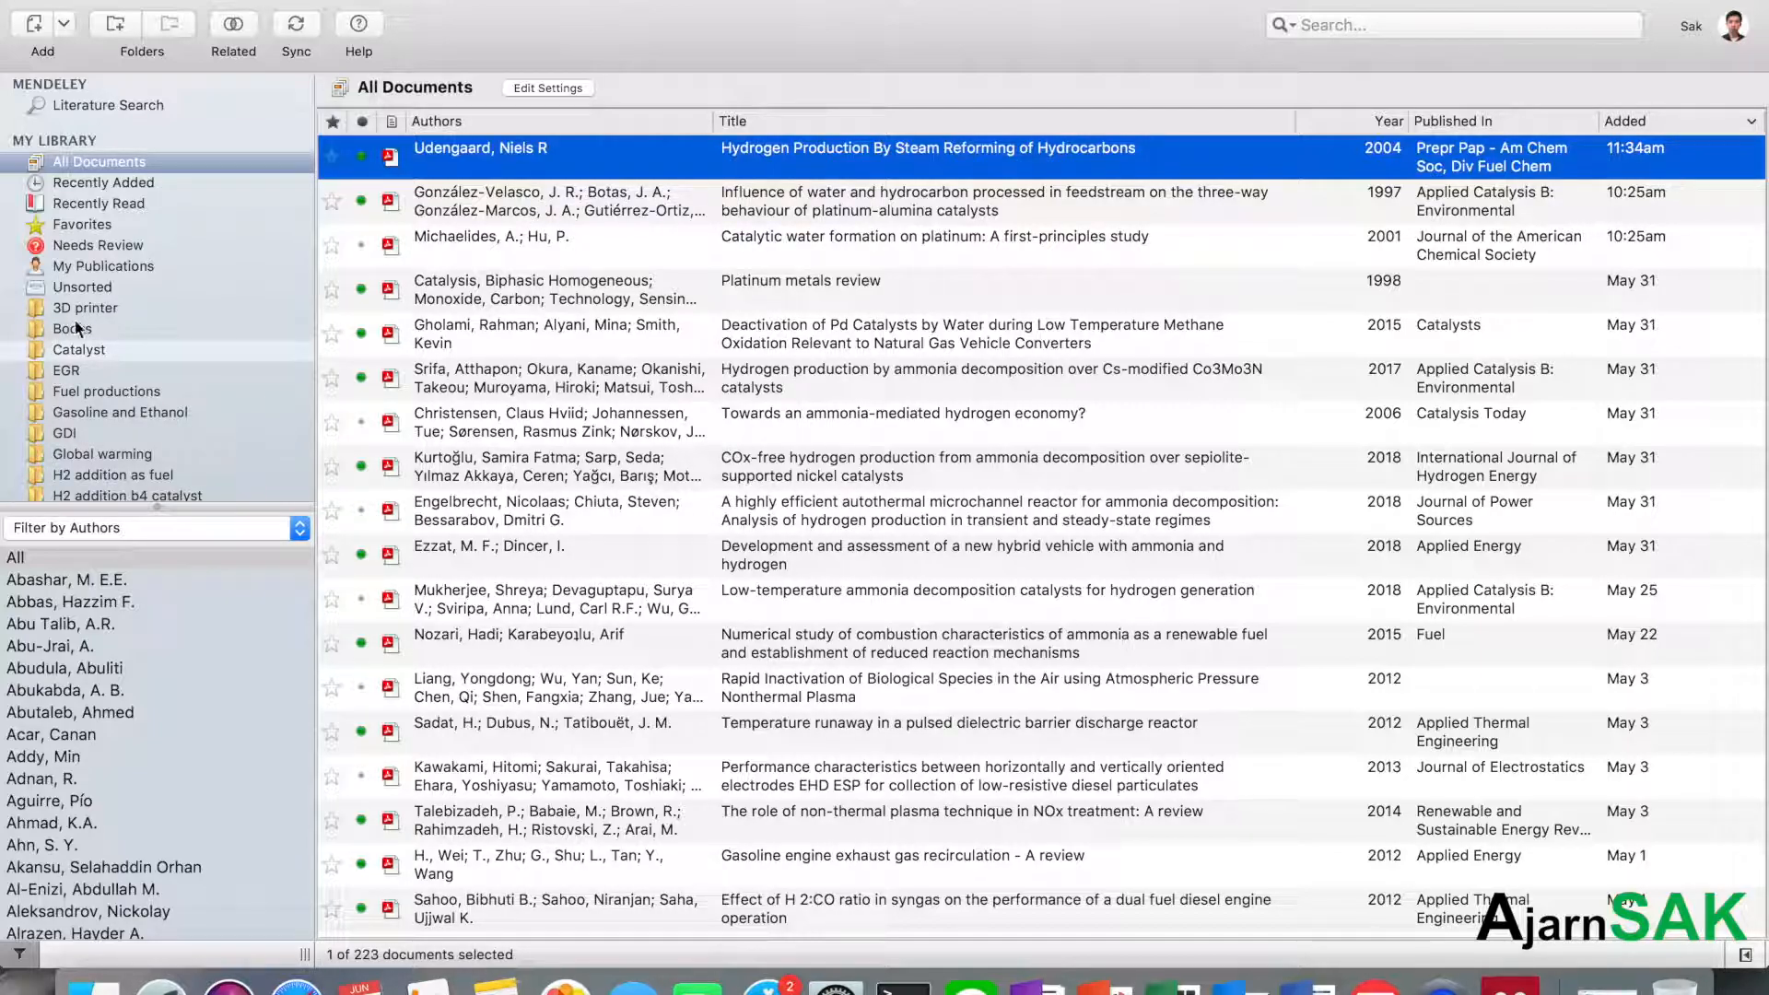
pyautogui.scroll(-5, 87, 332)
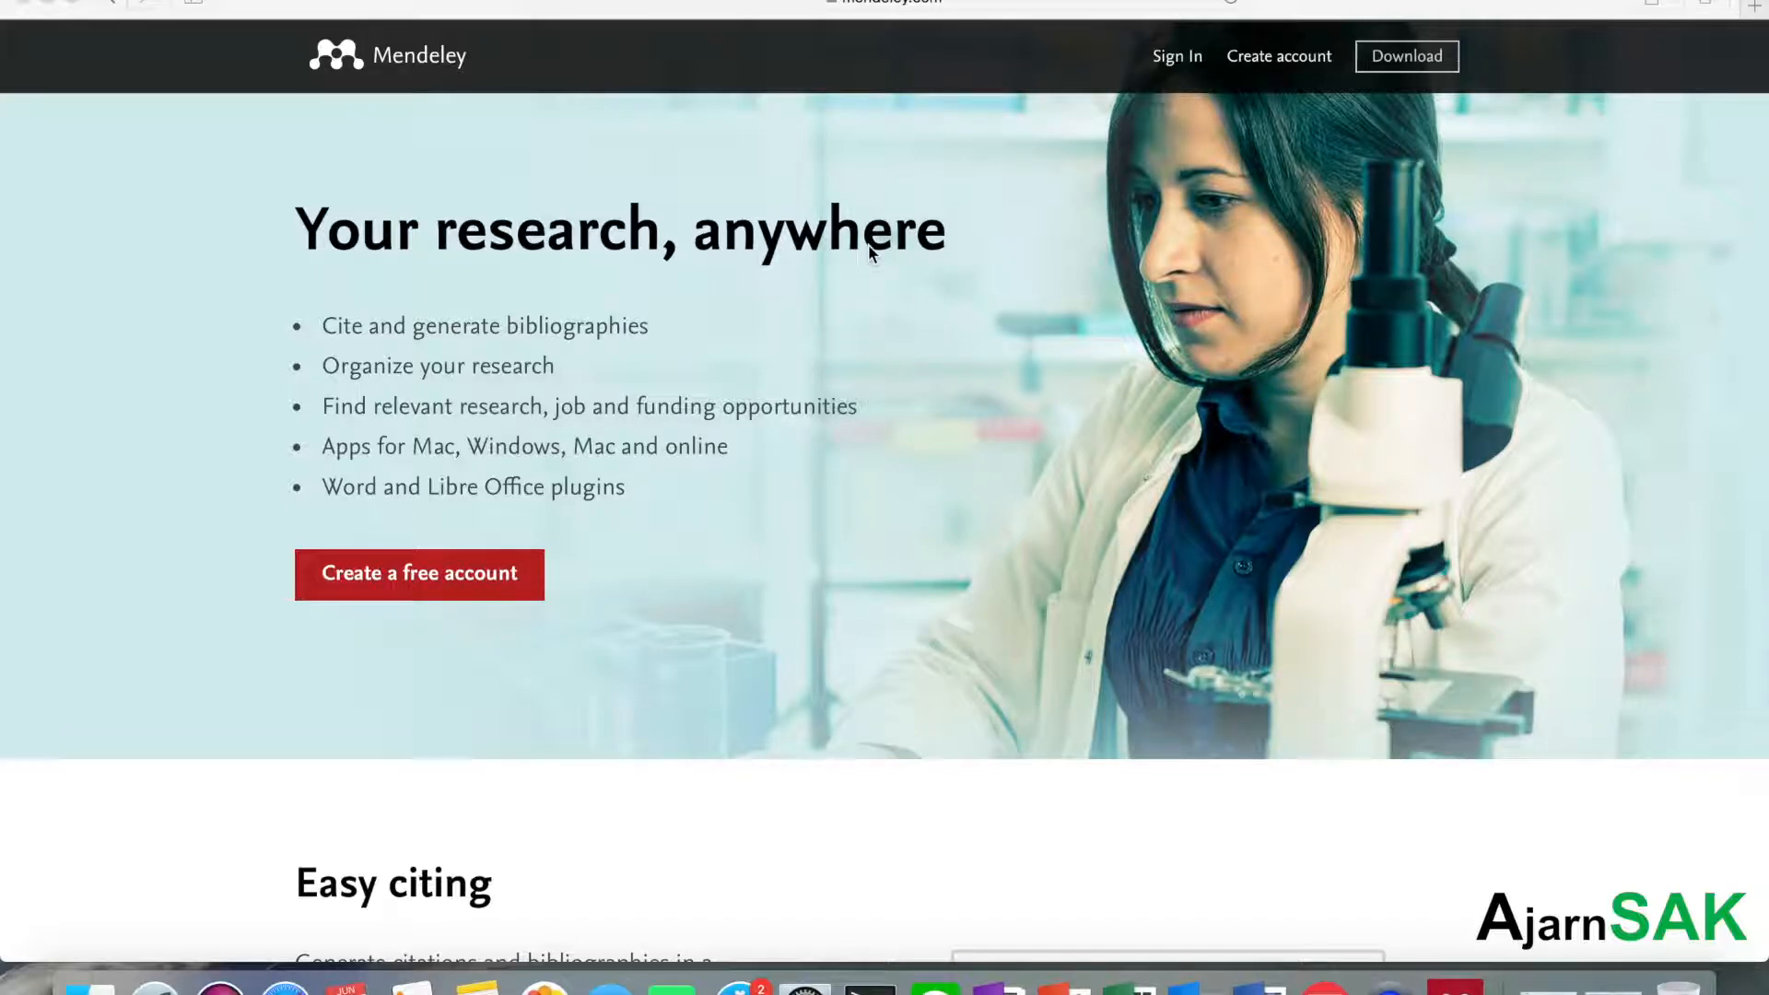
# View the Mendeley Desktop download page on the Mendeley website, minimize the browser and switch back to Mendeley Desktop
pyautogui.click(1401, 59)
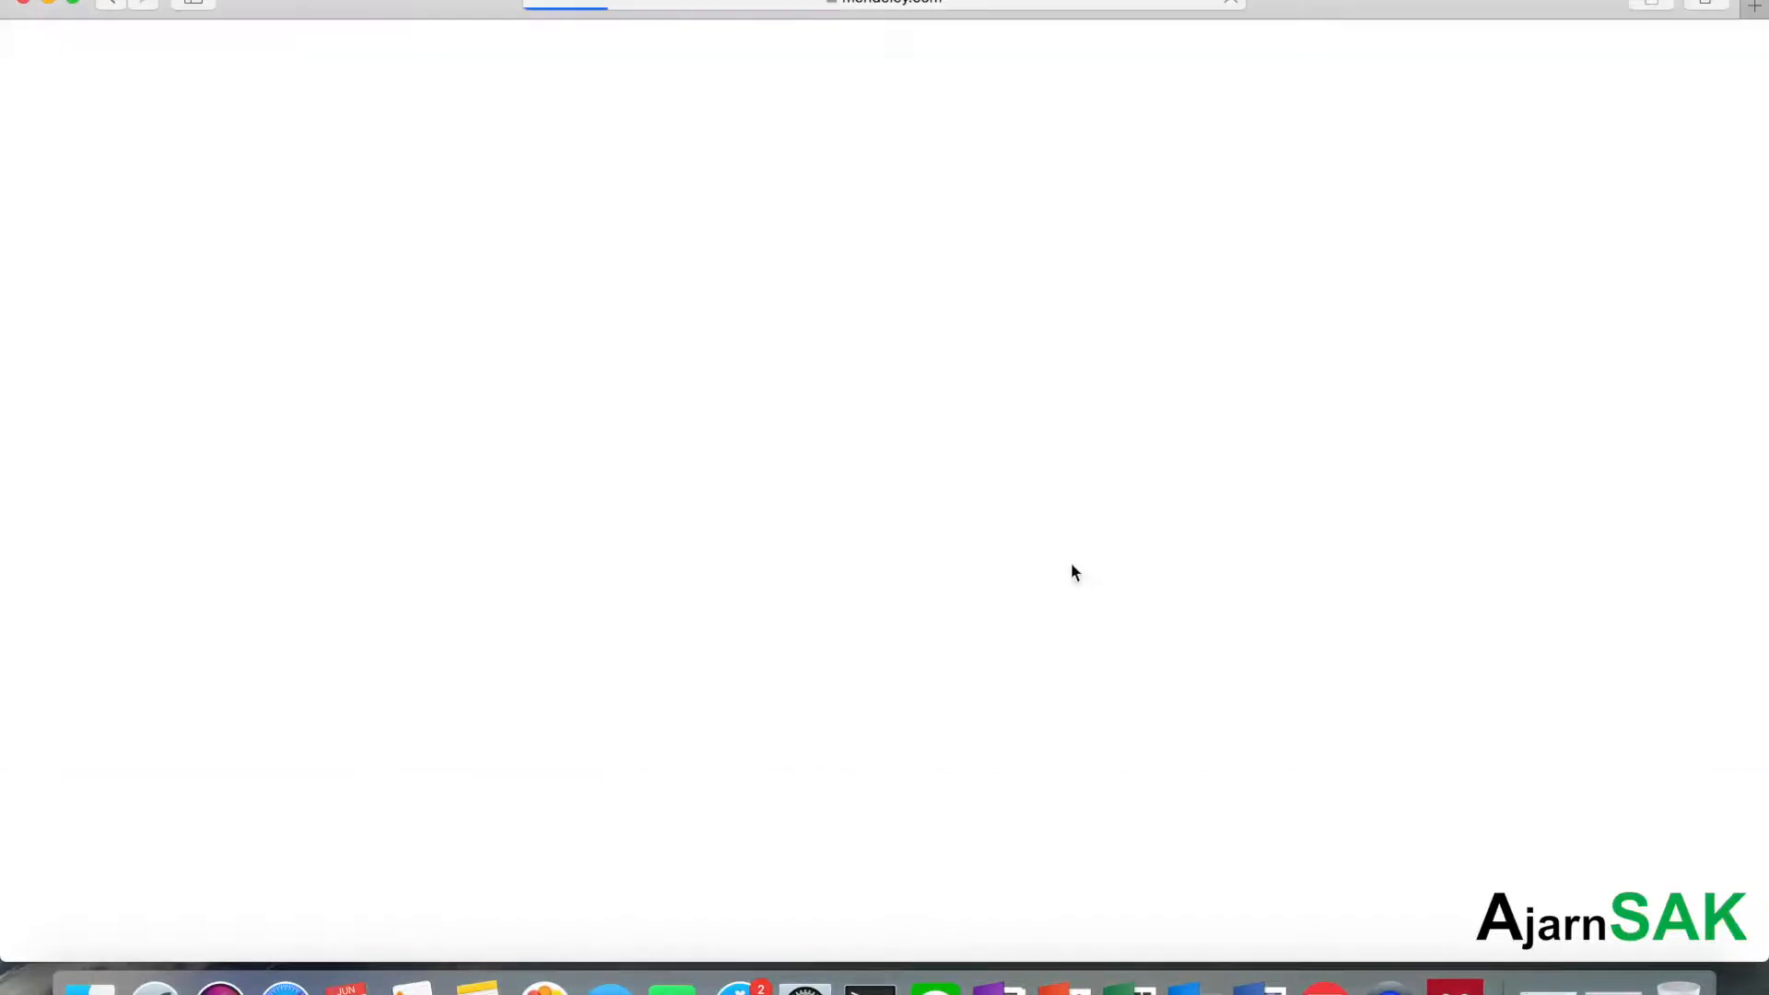
pyautogui.scroll(-1, 916, 570)
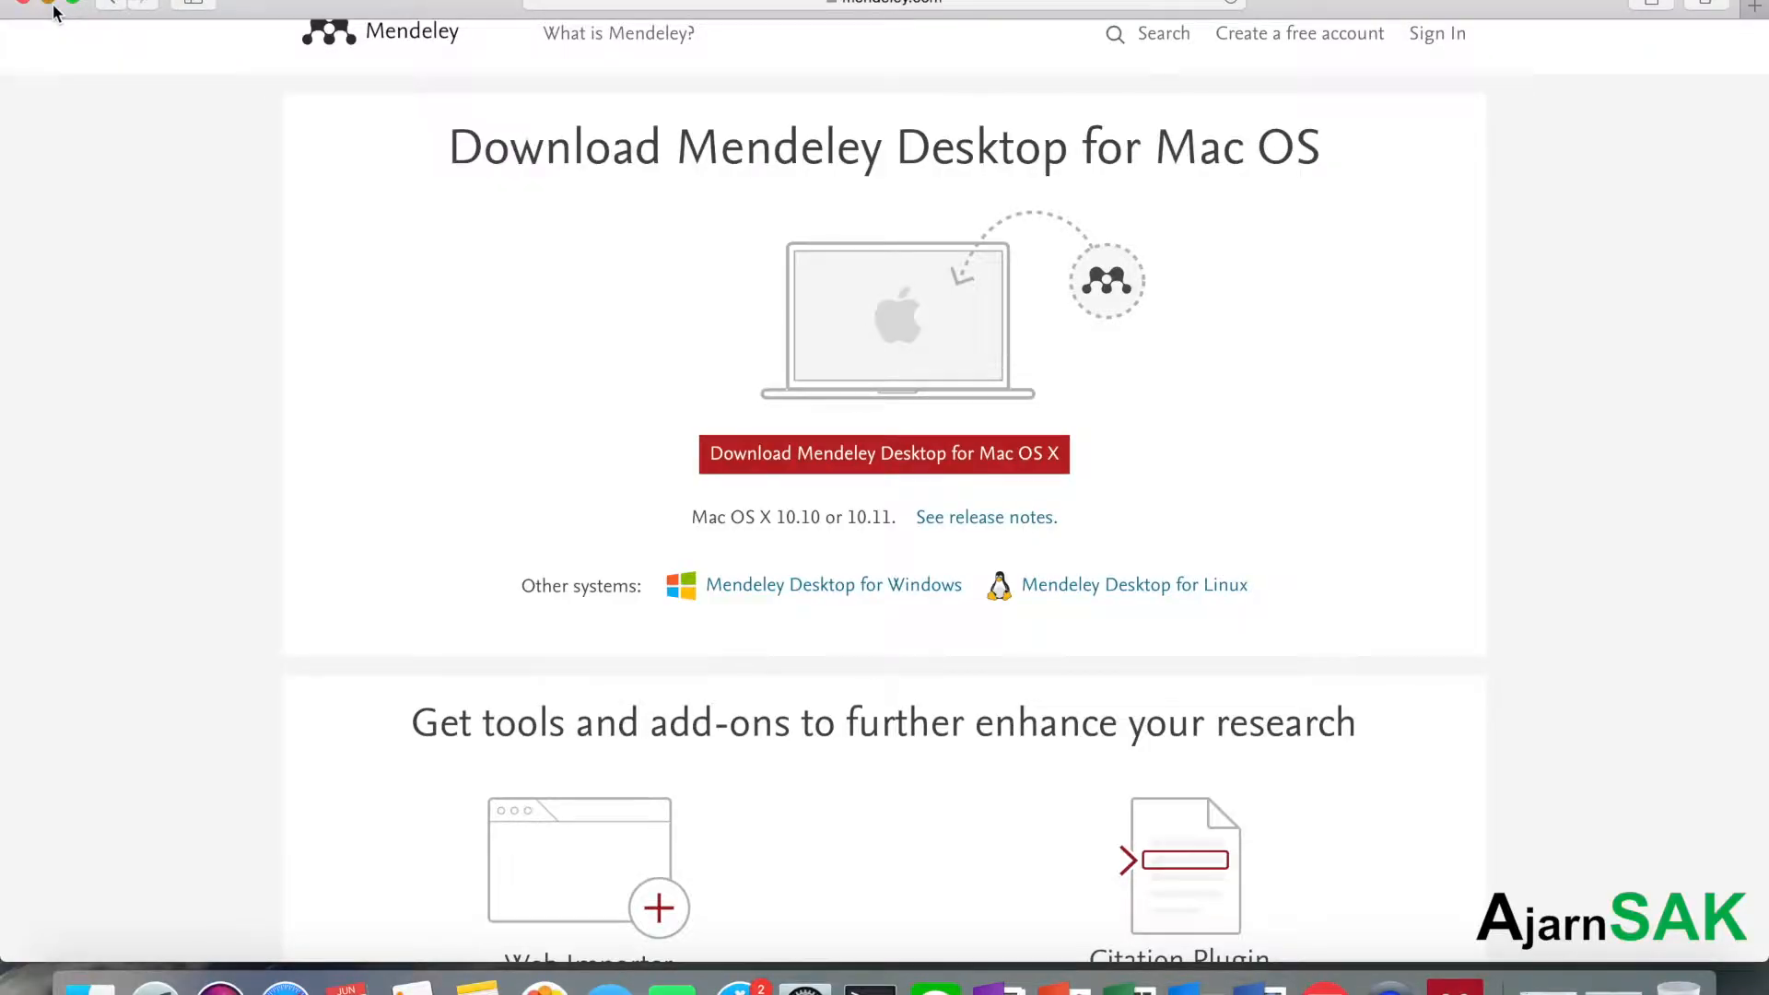
pyautogui.click(48, 4)
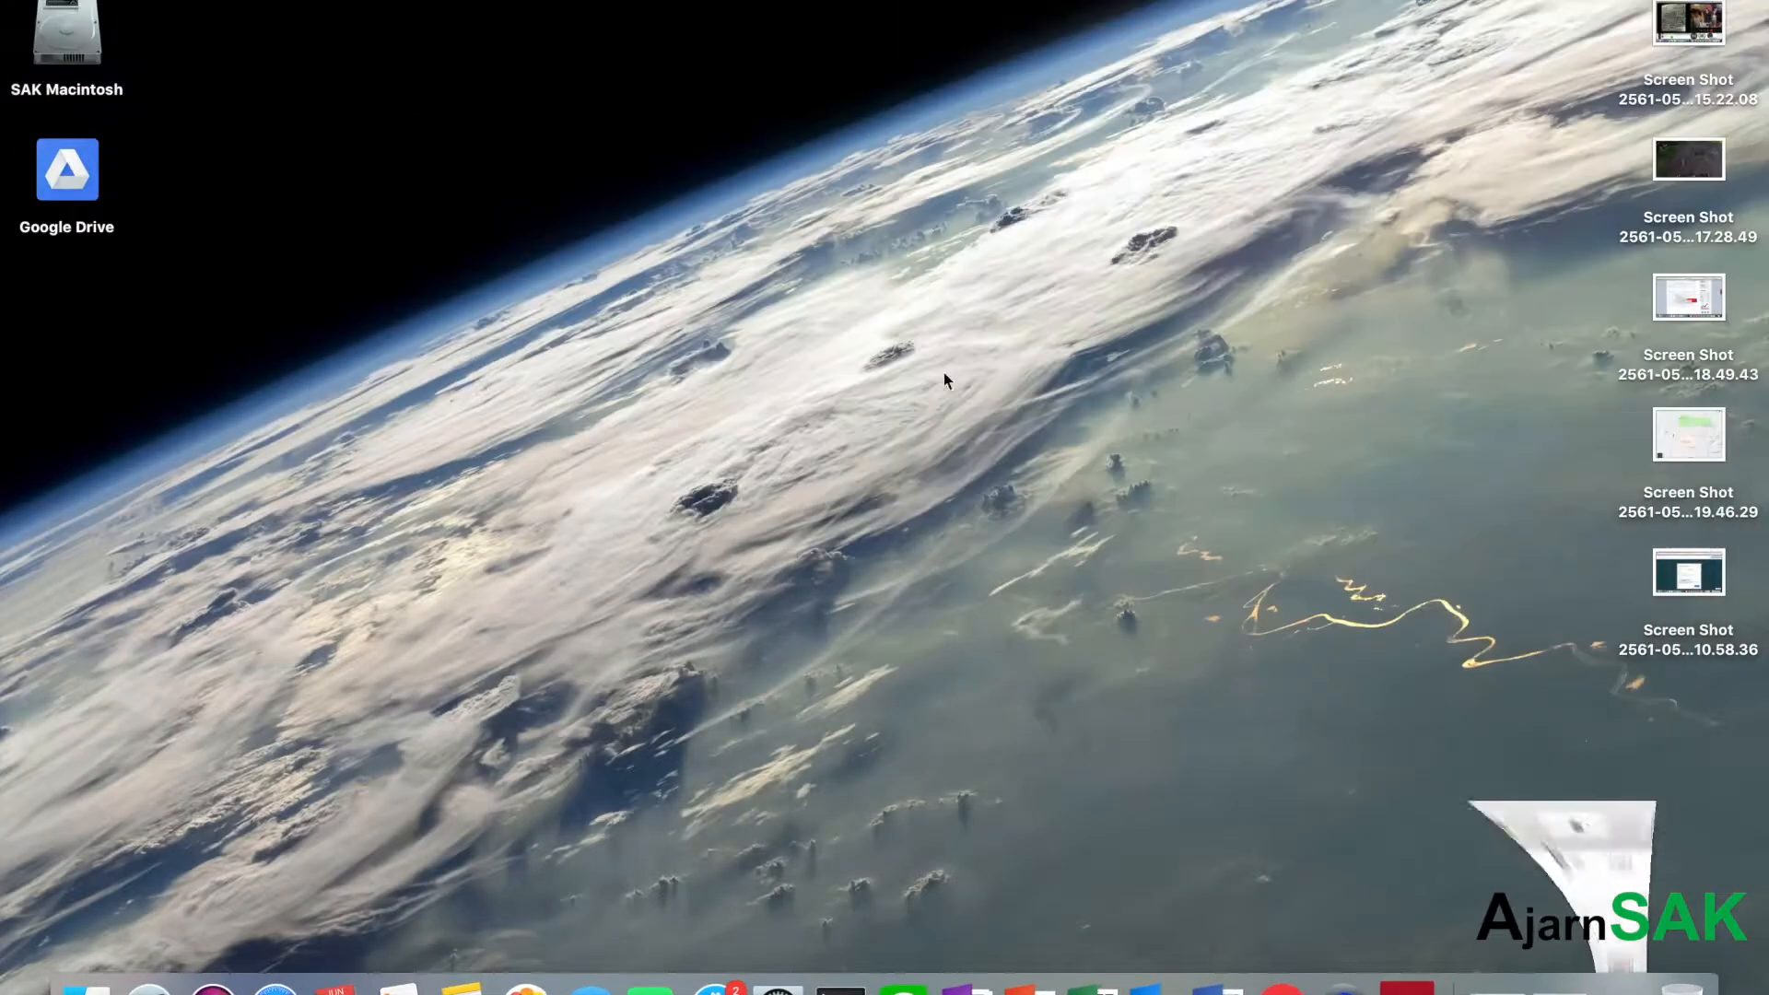
pyautogui.click(1407, 988)
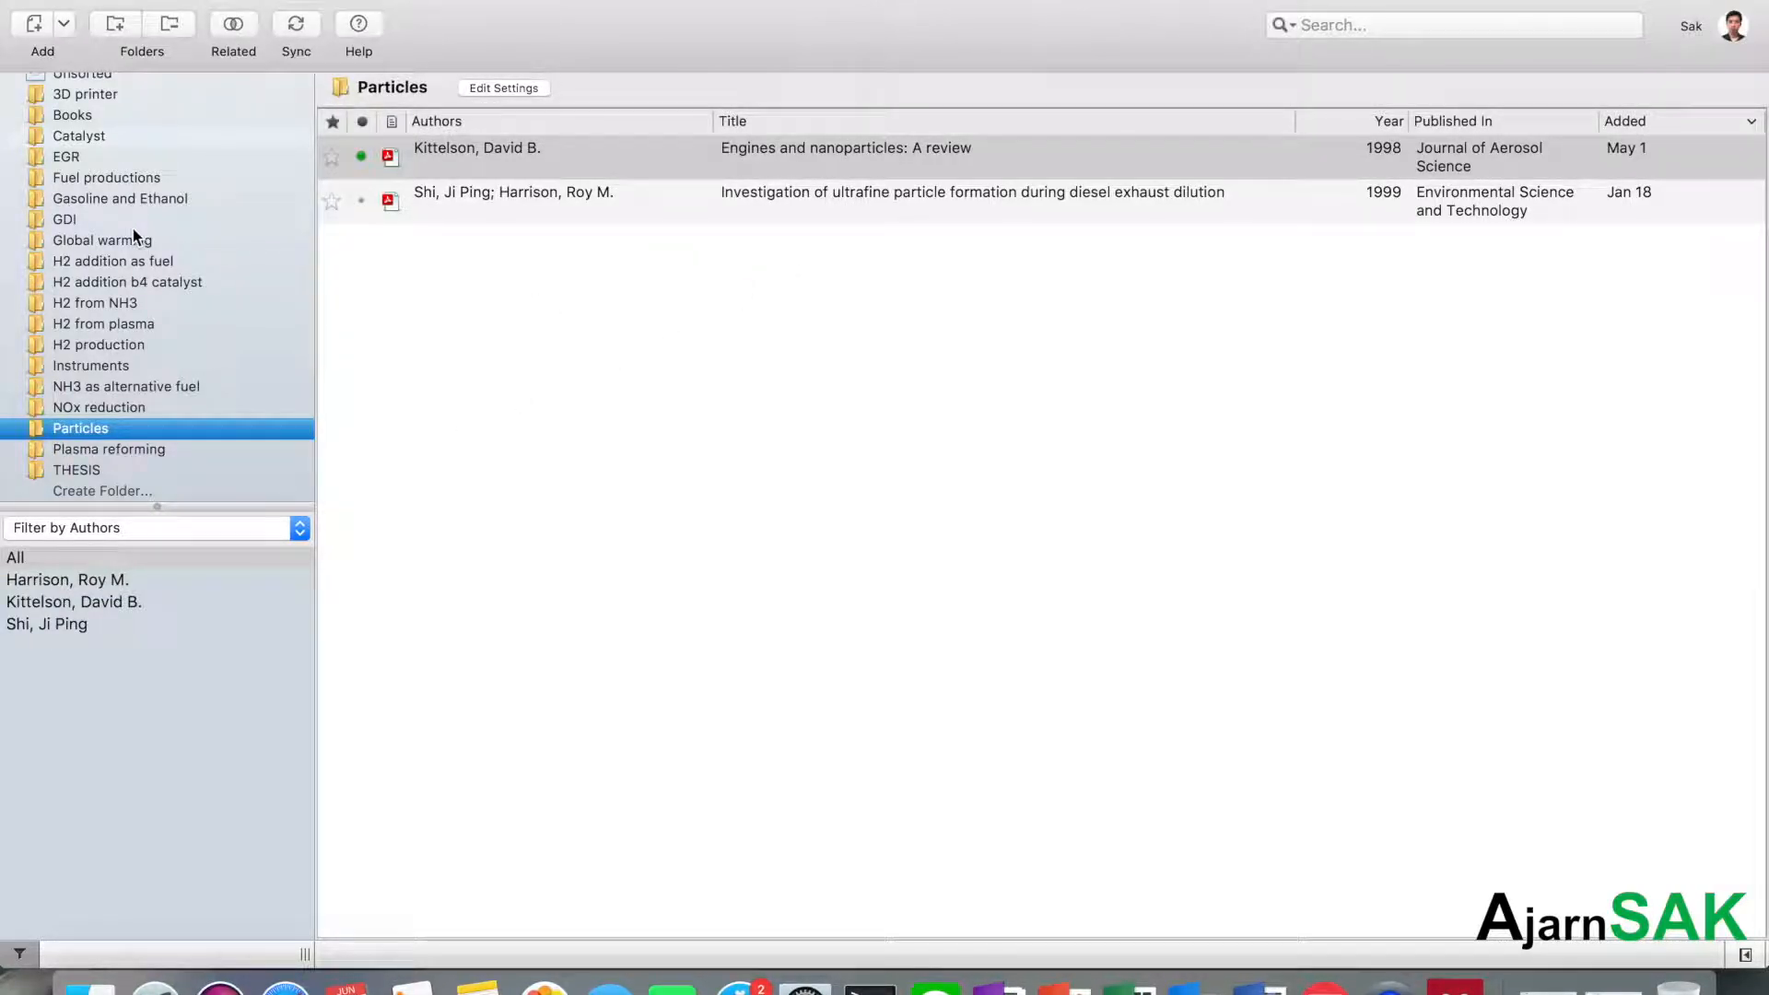
# Look through the library's folder list and show the documents in the Catalyst folder
pyautogui.scroll(-3, 137, 226)
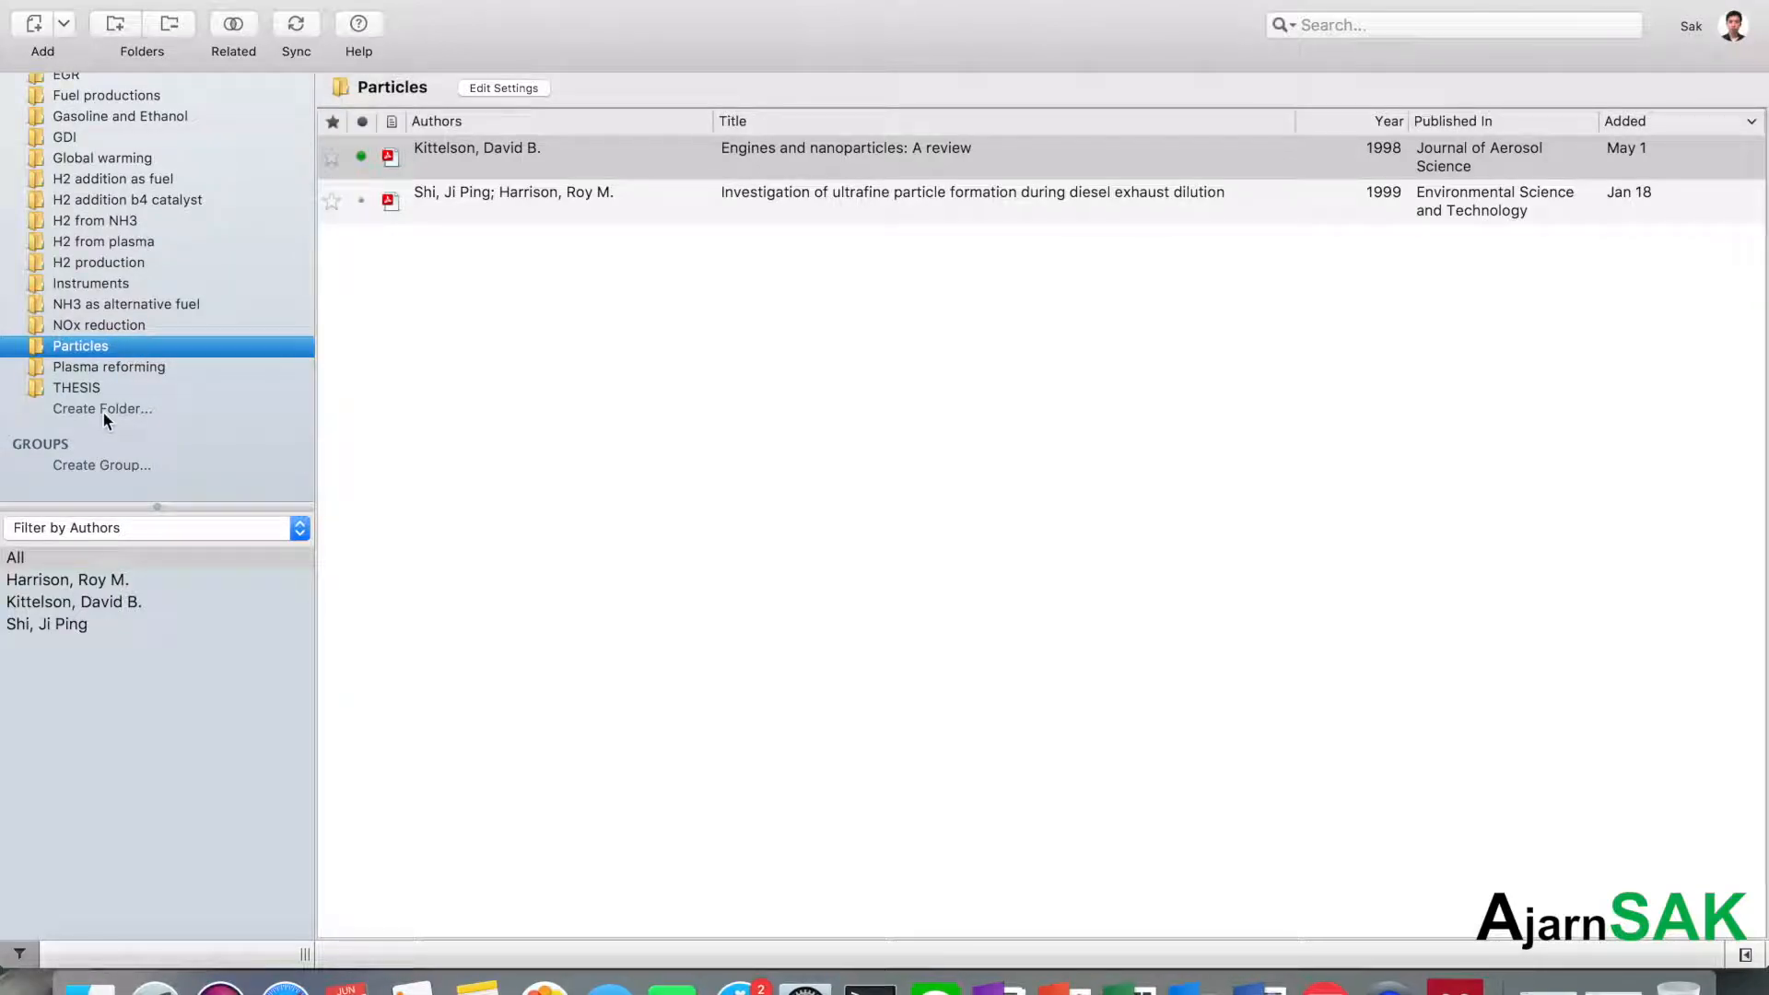
pyautogui.scroll(4, 112, 263)
pyautogui.hscroll(2, 113, 264)
pyautogui.scroll(5, 114, 264)
pyautogui.hscroll(-2, 114, 263)
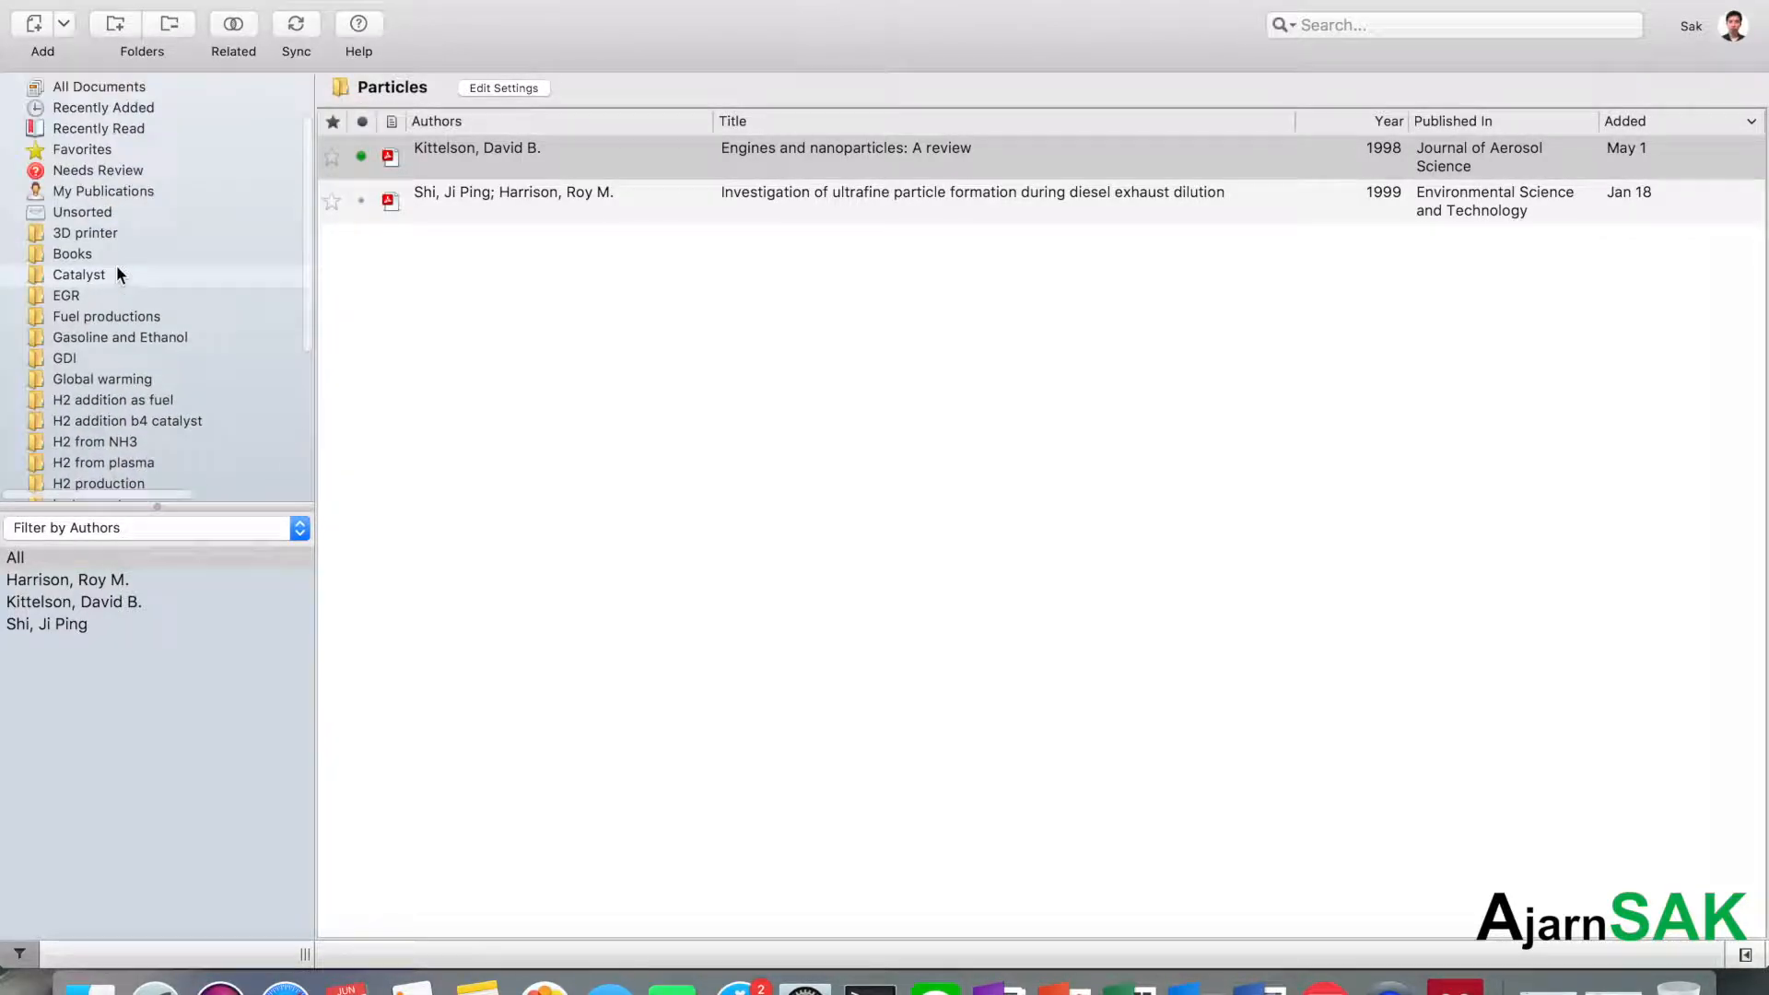
pyautogui.click(64, 326)
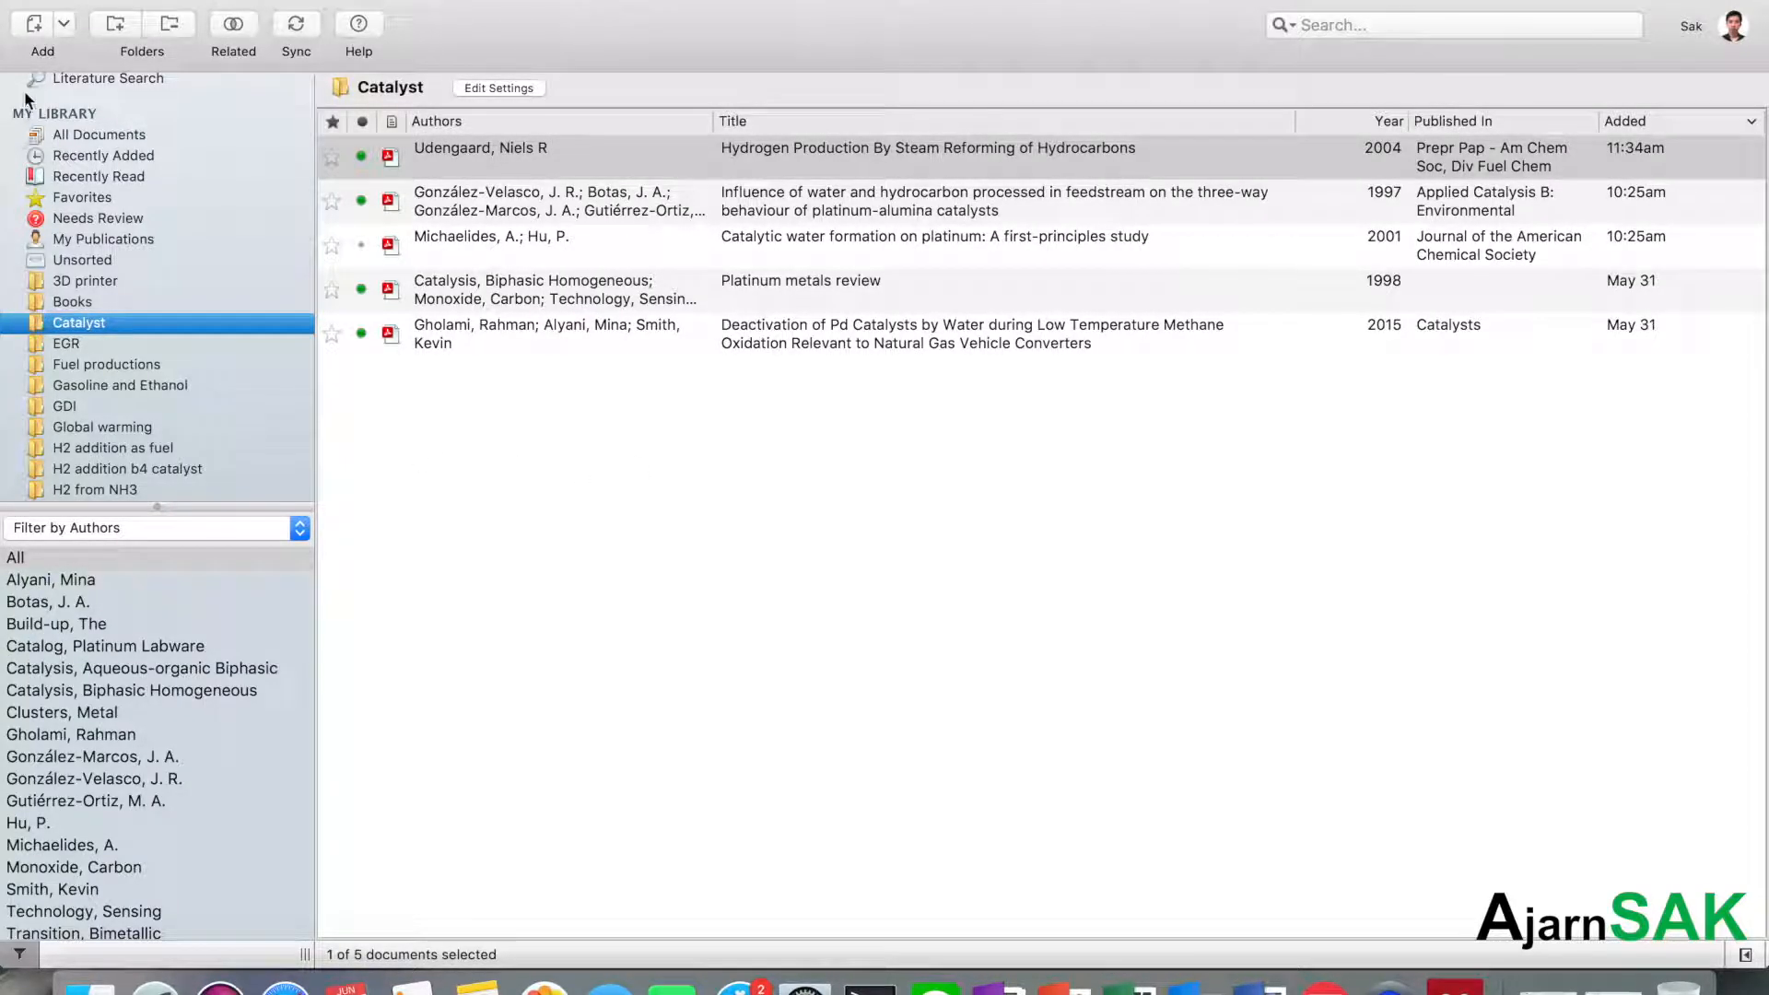
pyautogui.click(30, 24)
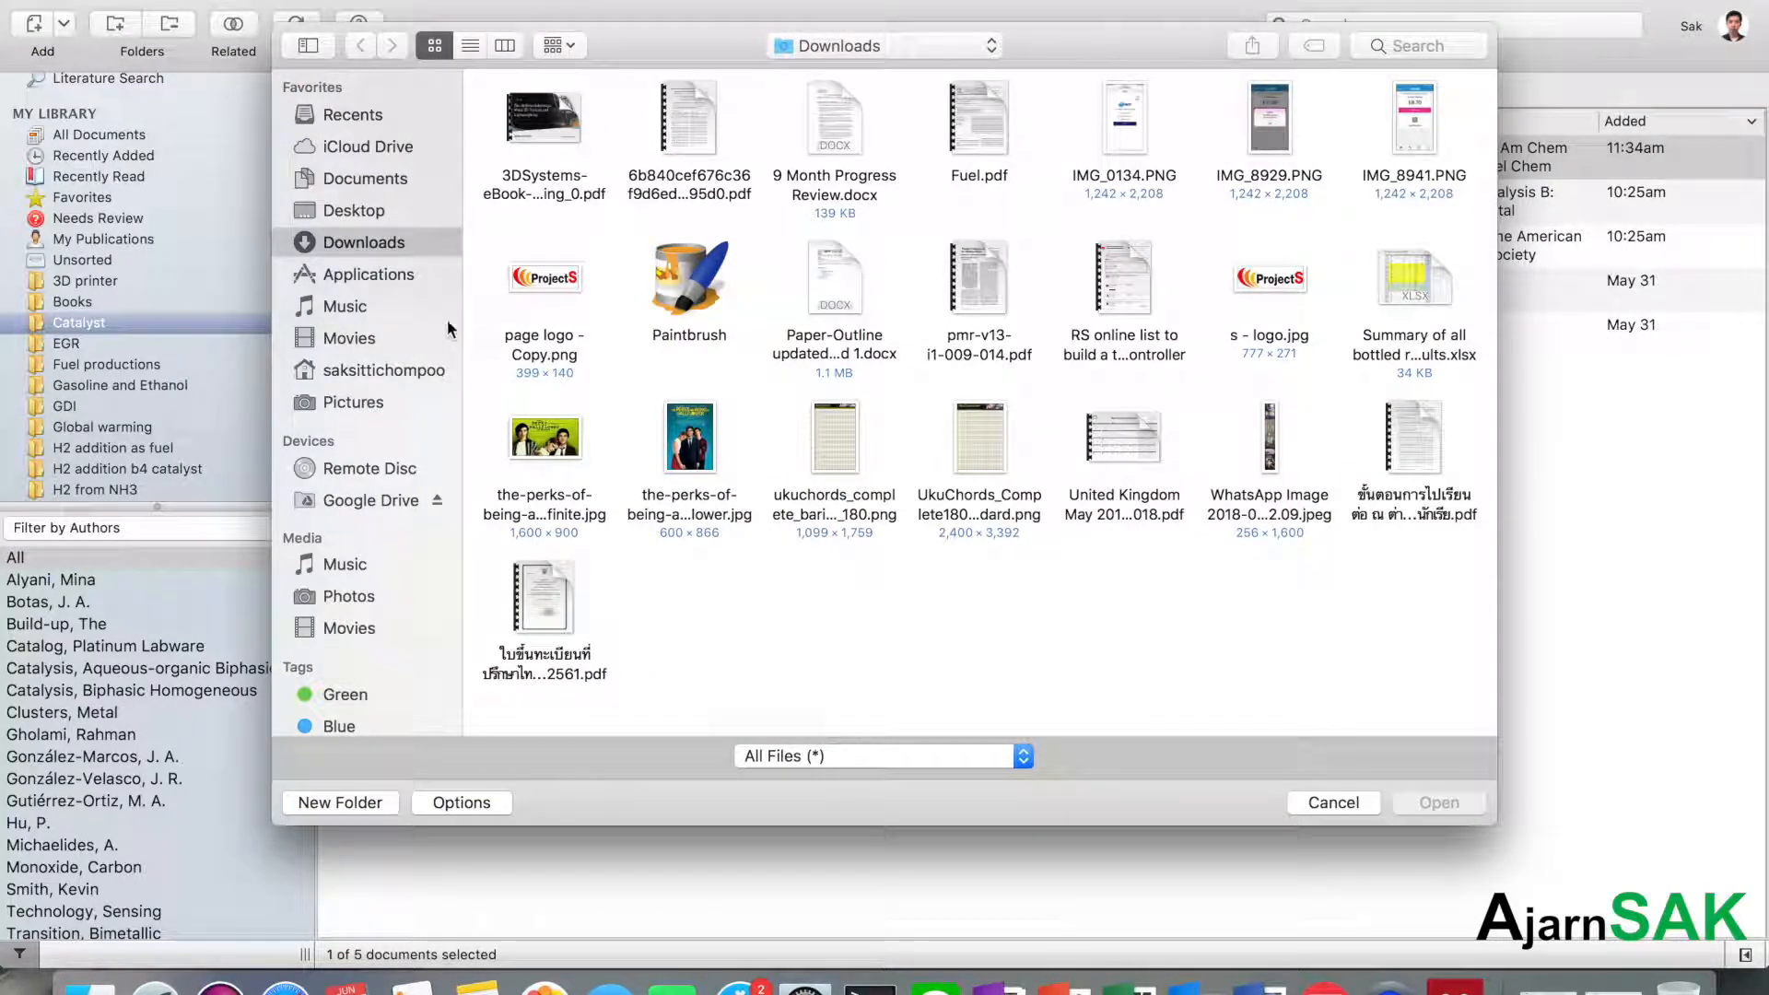
pyautogui.moveTo(707, 154)
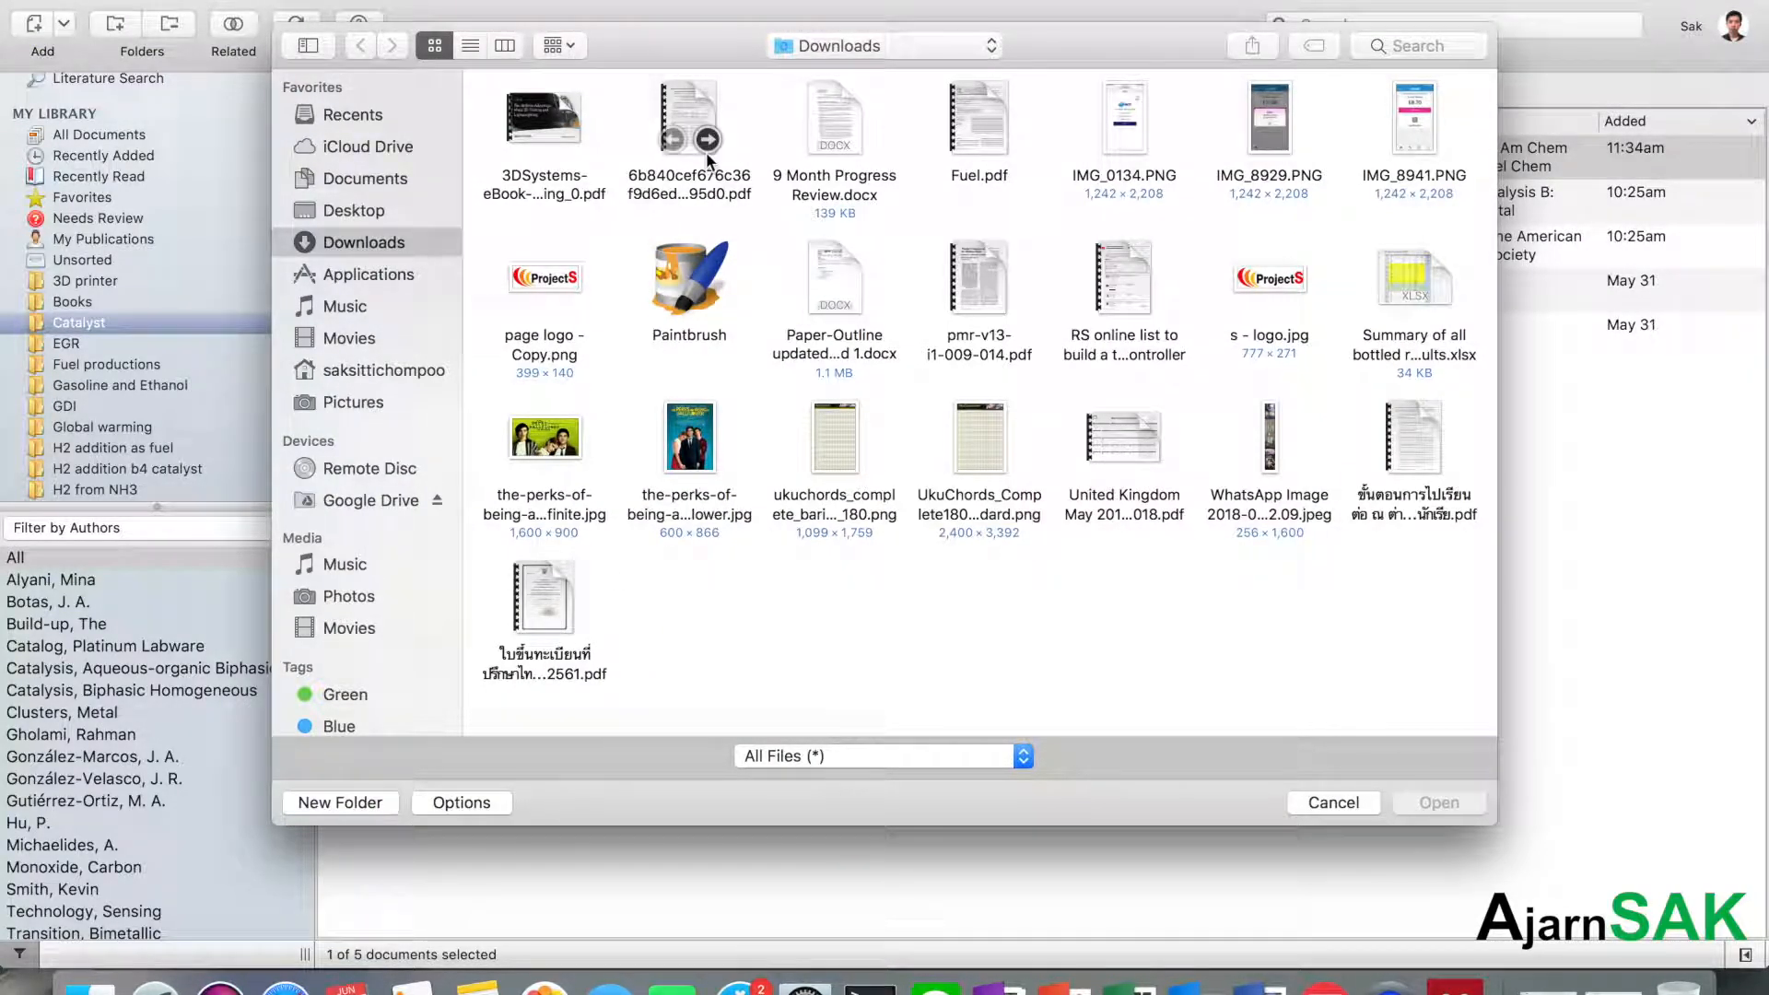
pyautogui.click(689, 103)
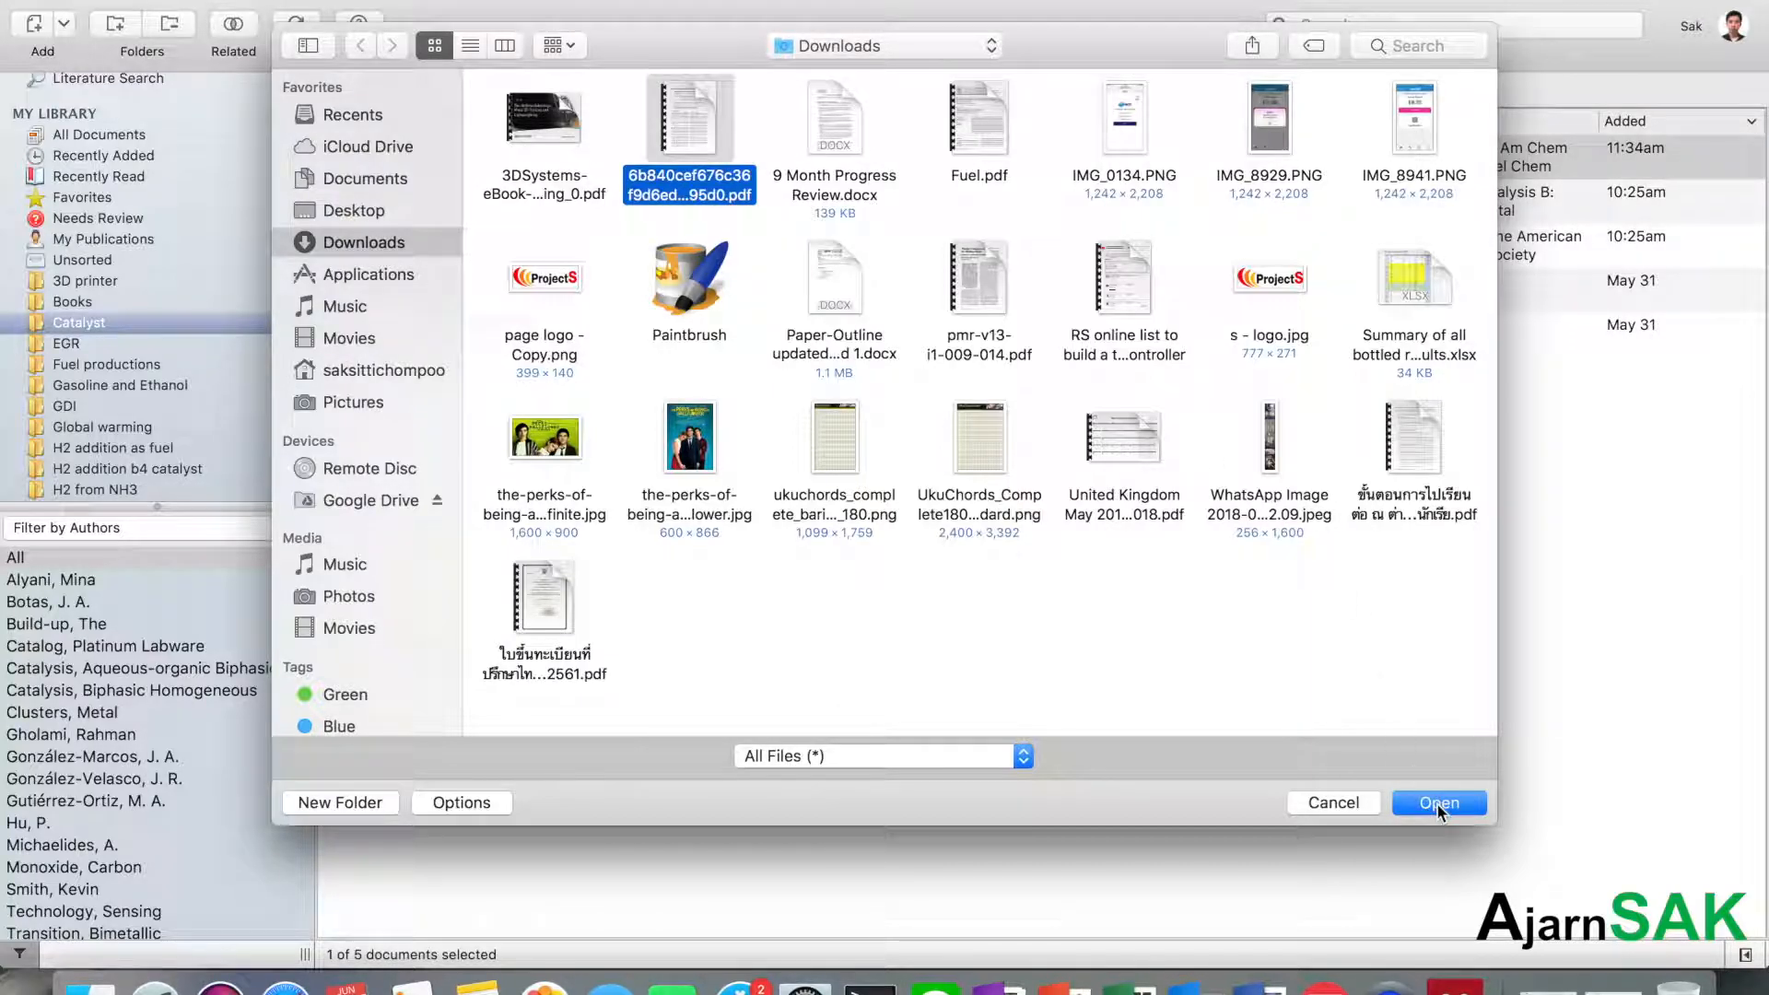
pyautogui.click(1346, 803)
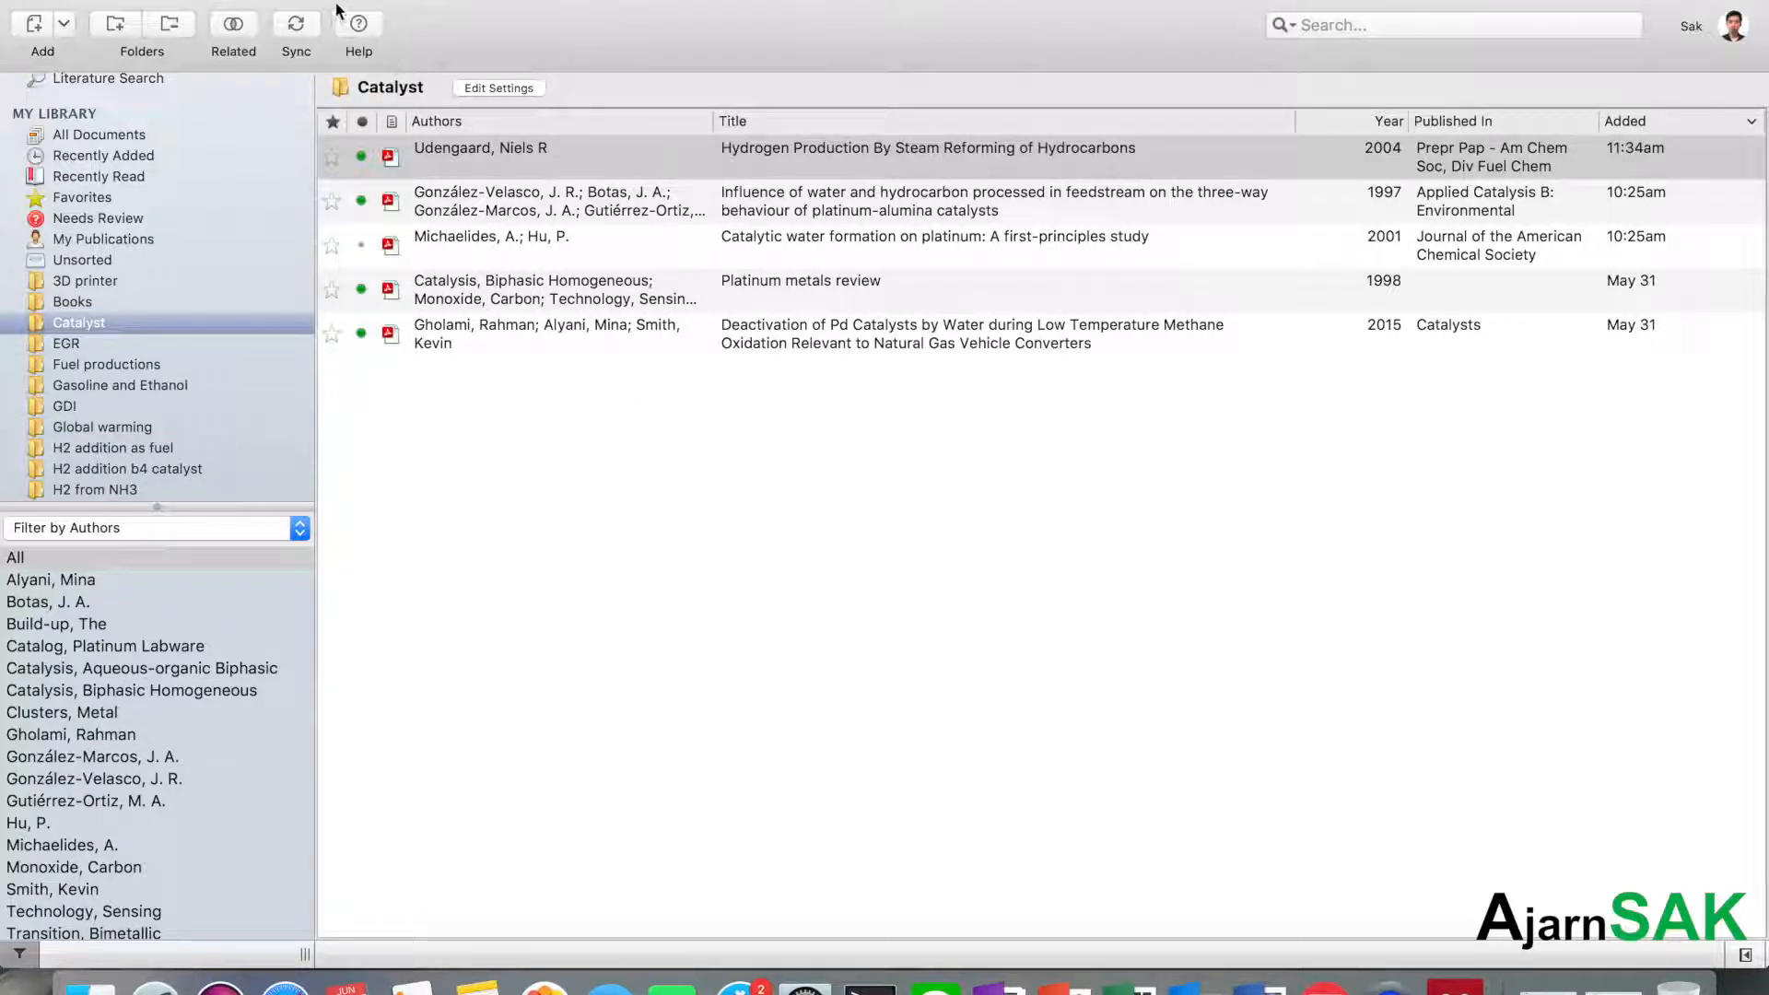
# Sync the library and view the account's online Mendeley profile, minimizing the browser to return to Mendeley Desktop
pyautogui.click(297, 24)
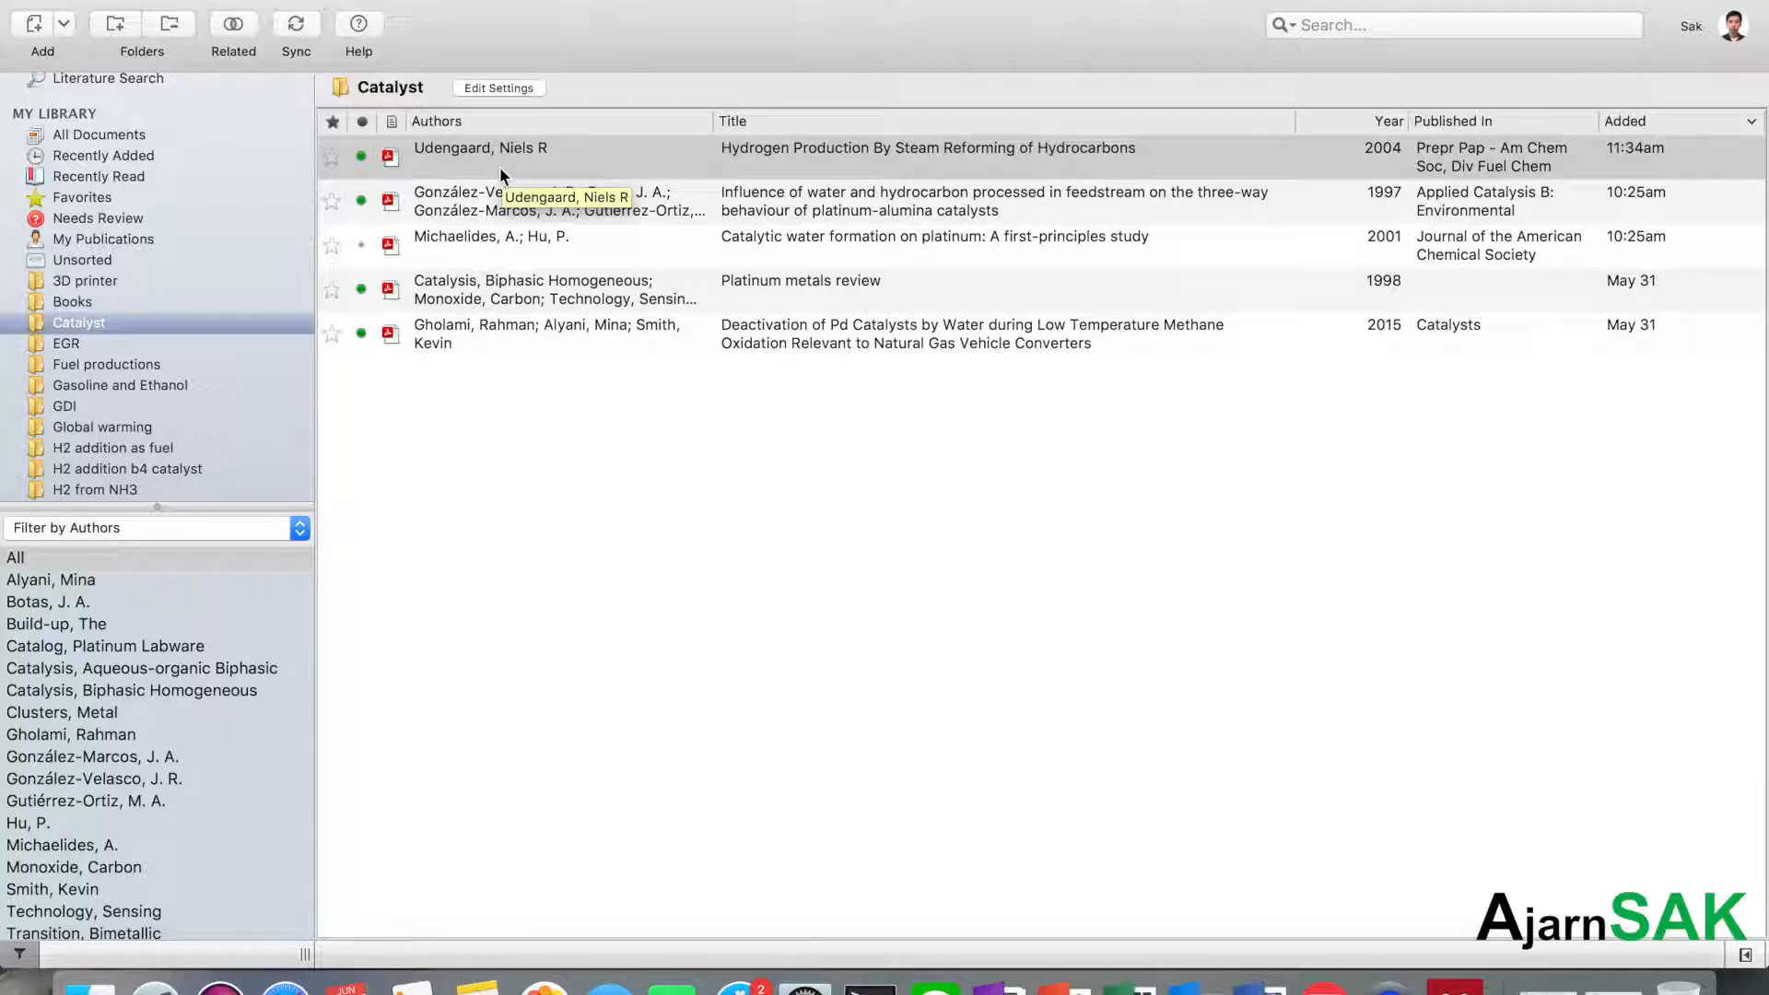
pyautogui.click(1731, 25)
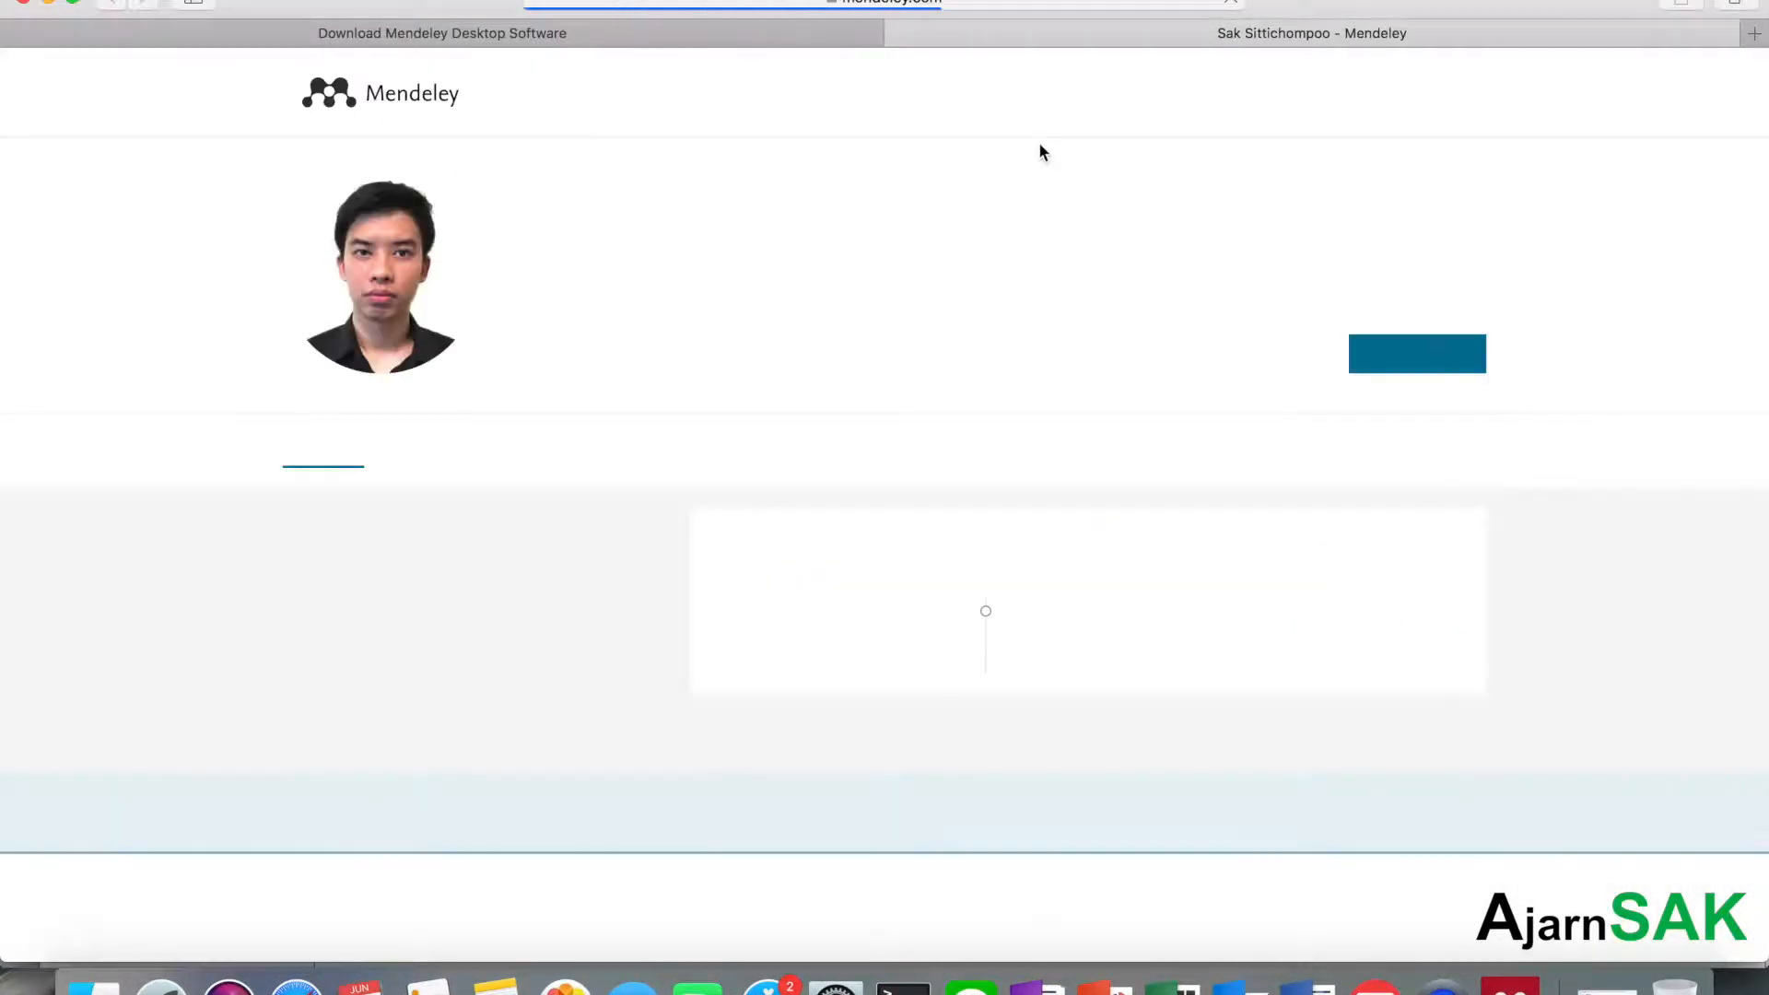
pyautogui.click(47, 3)
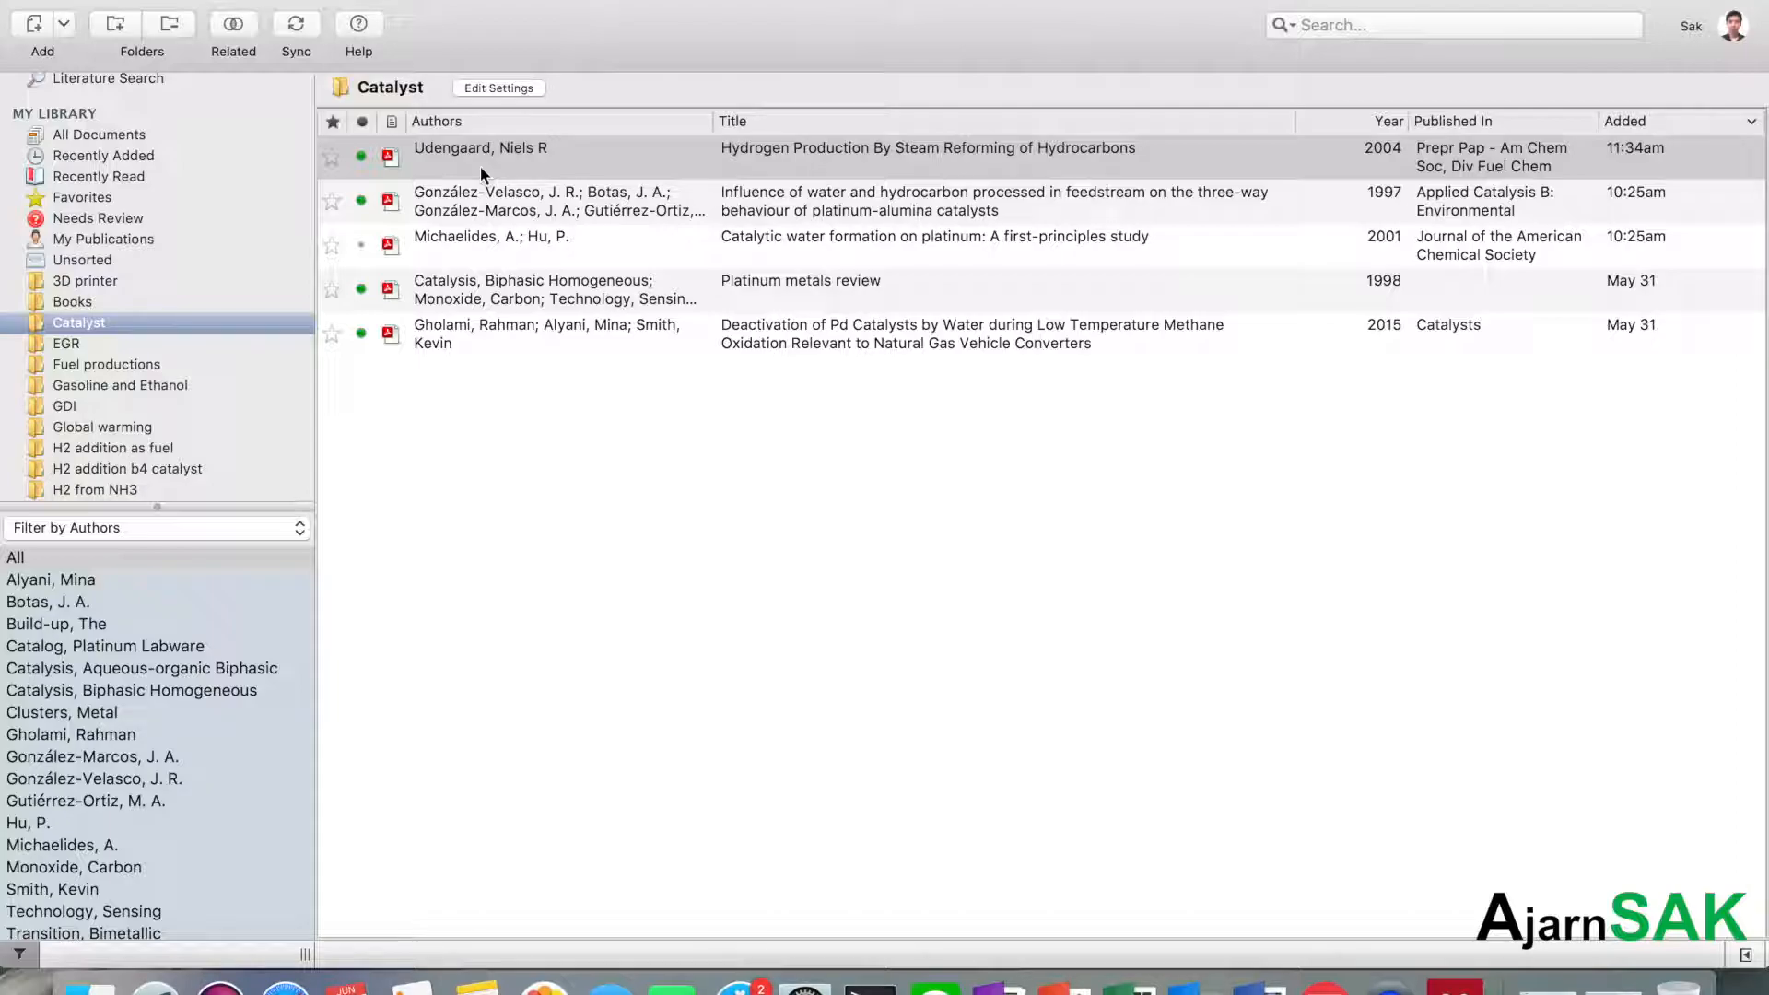
# Show the H2 from NH3 folder and briefly open its paper on ammonia decomposition over cobalt/carbon catalysts, closing it again
pyautogui.scroll(-10, 64, 368)
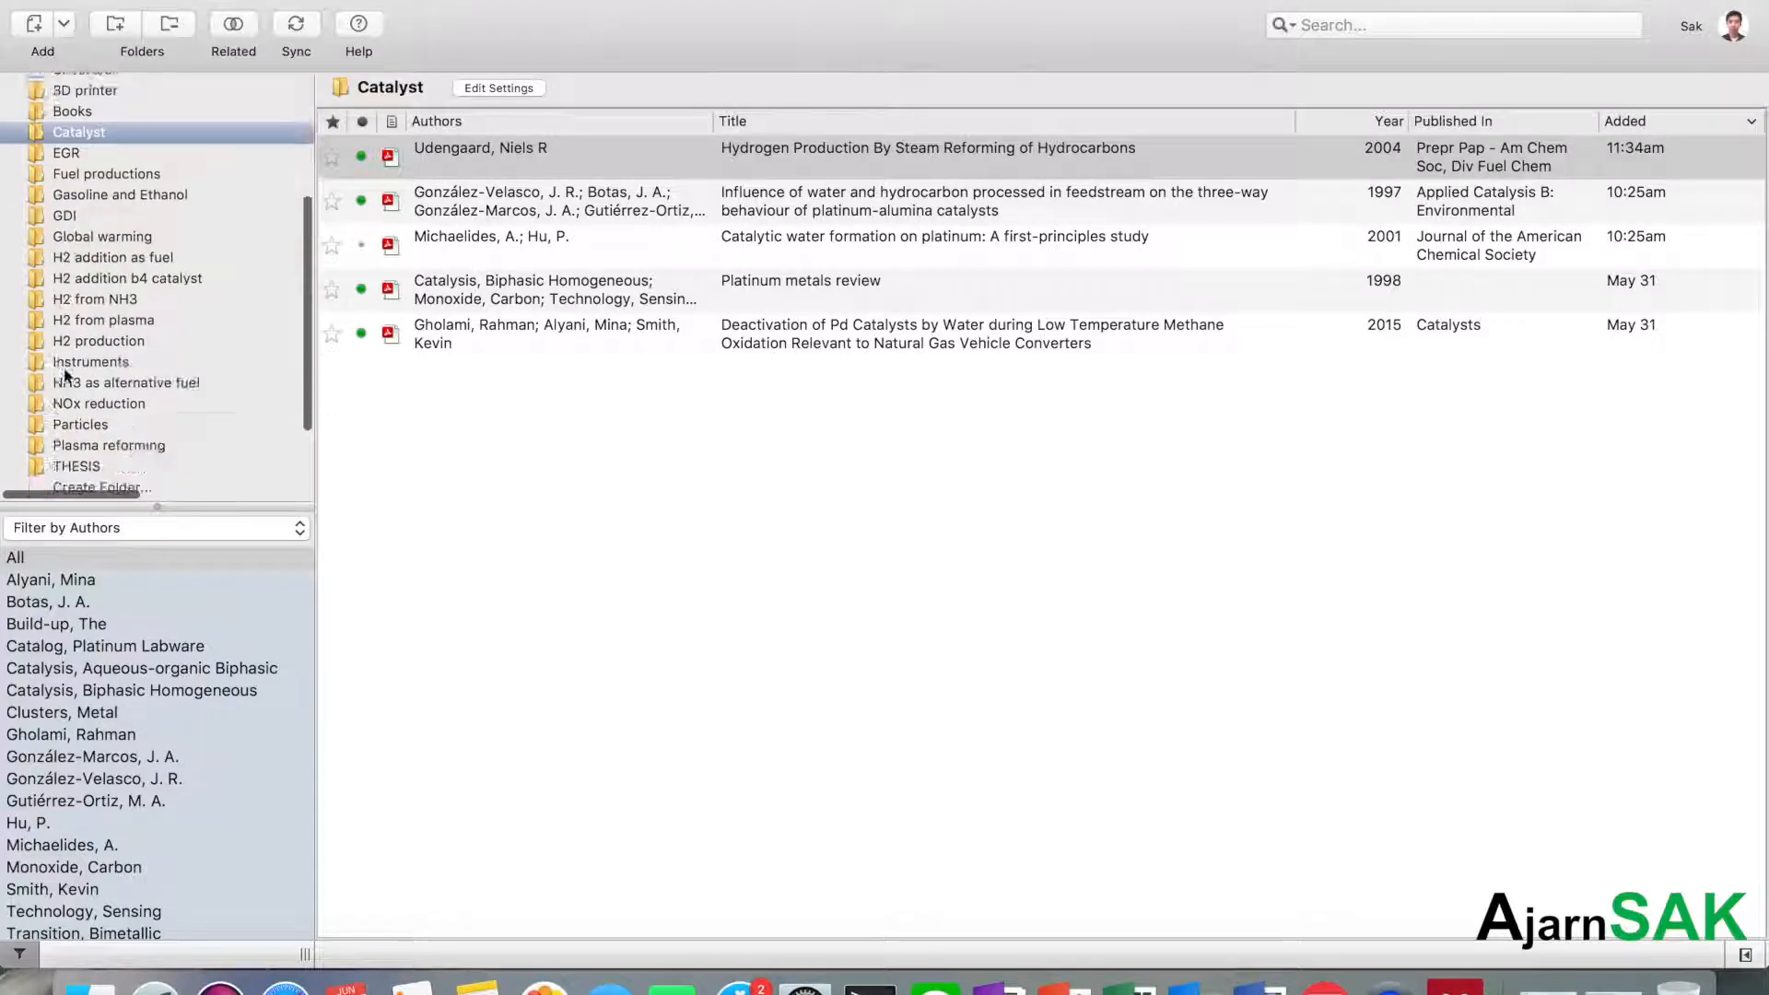
pyautogui.scroll(5, 63, 367)
pyautogui.click(88, 343)
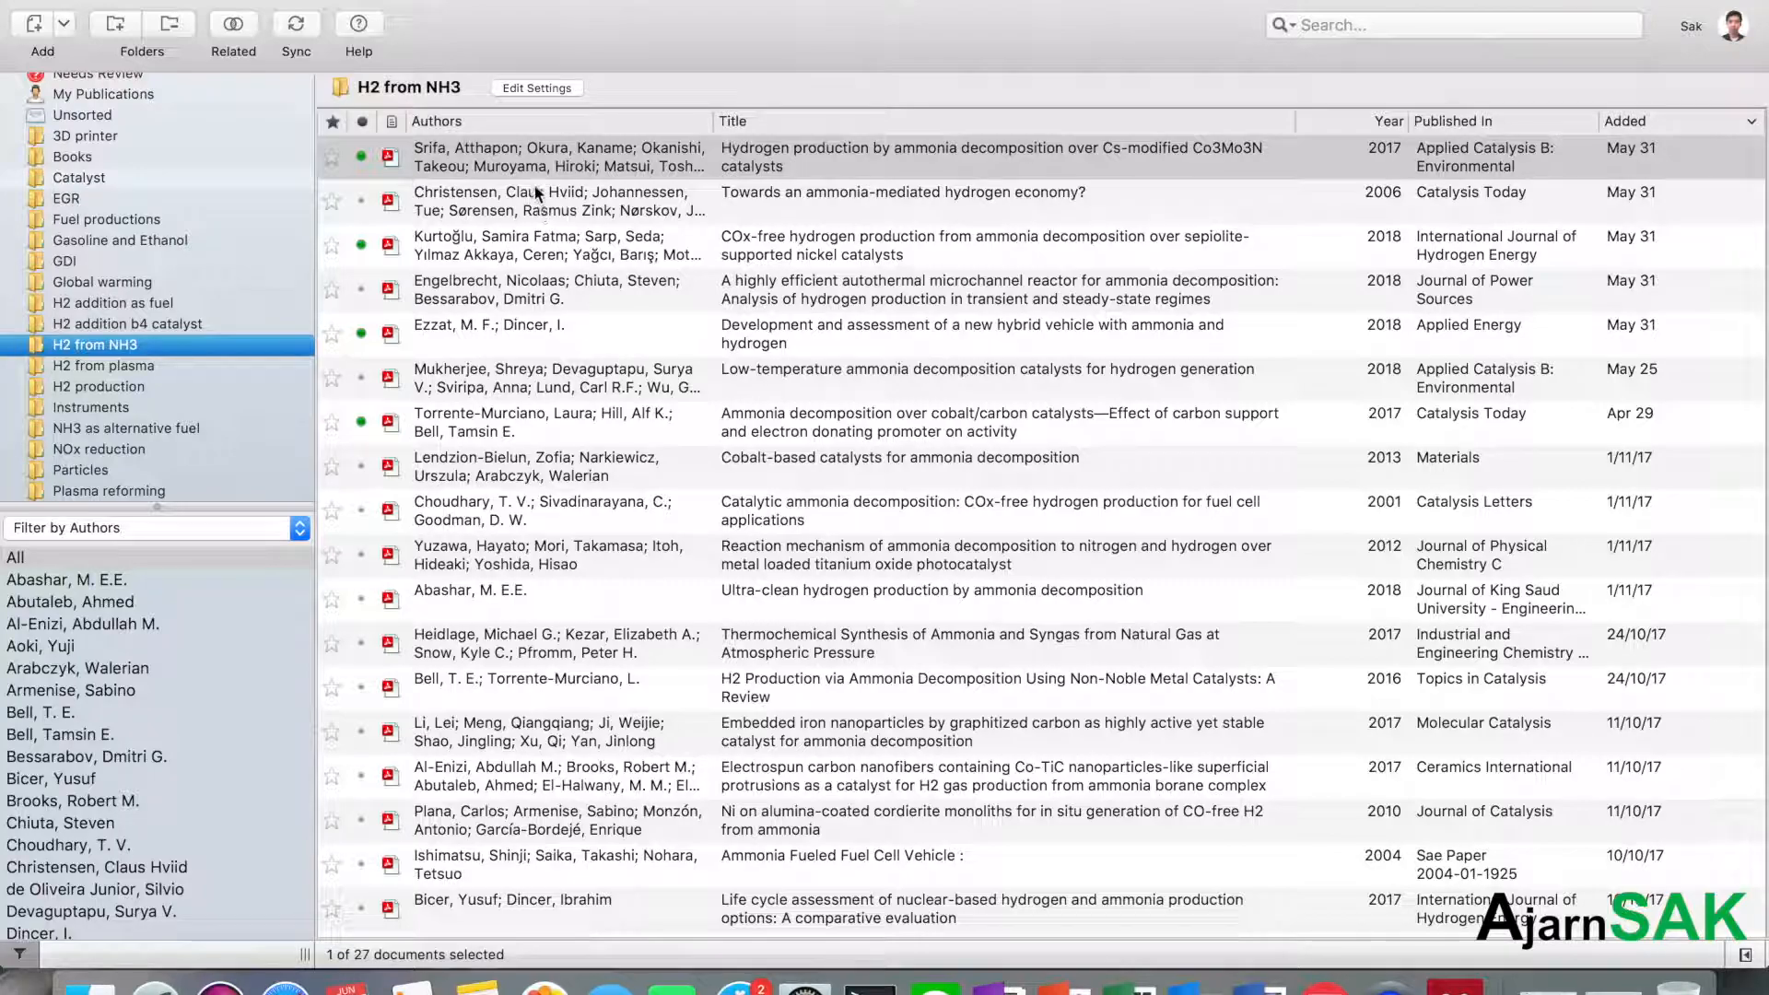
pyautogui.doubleClick(506, 422)
pyautogui.click(157, 89)
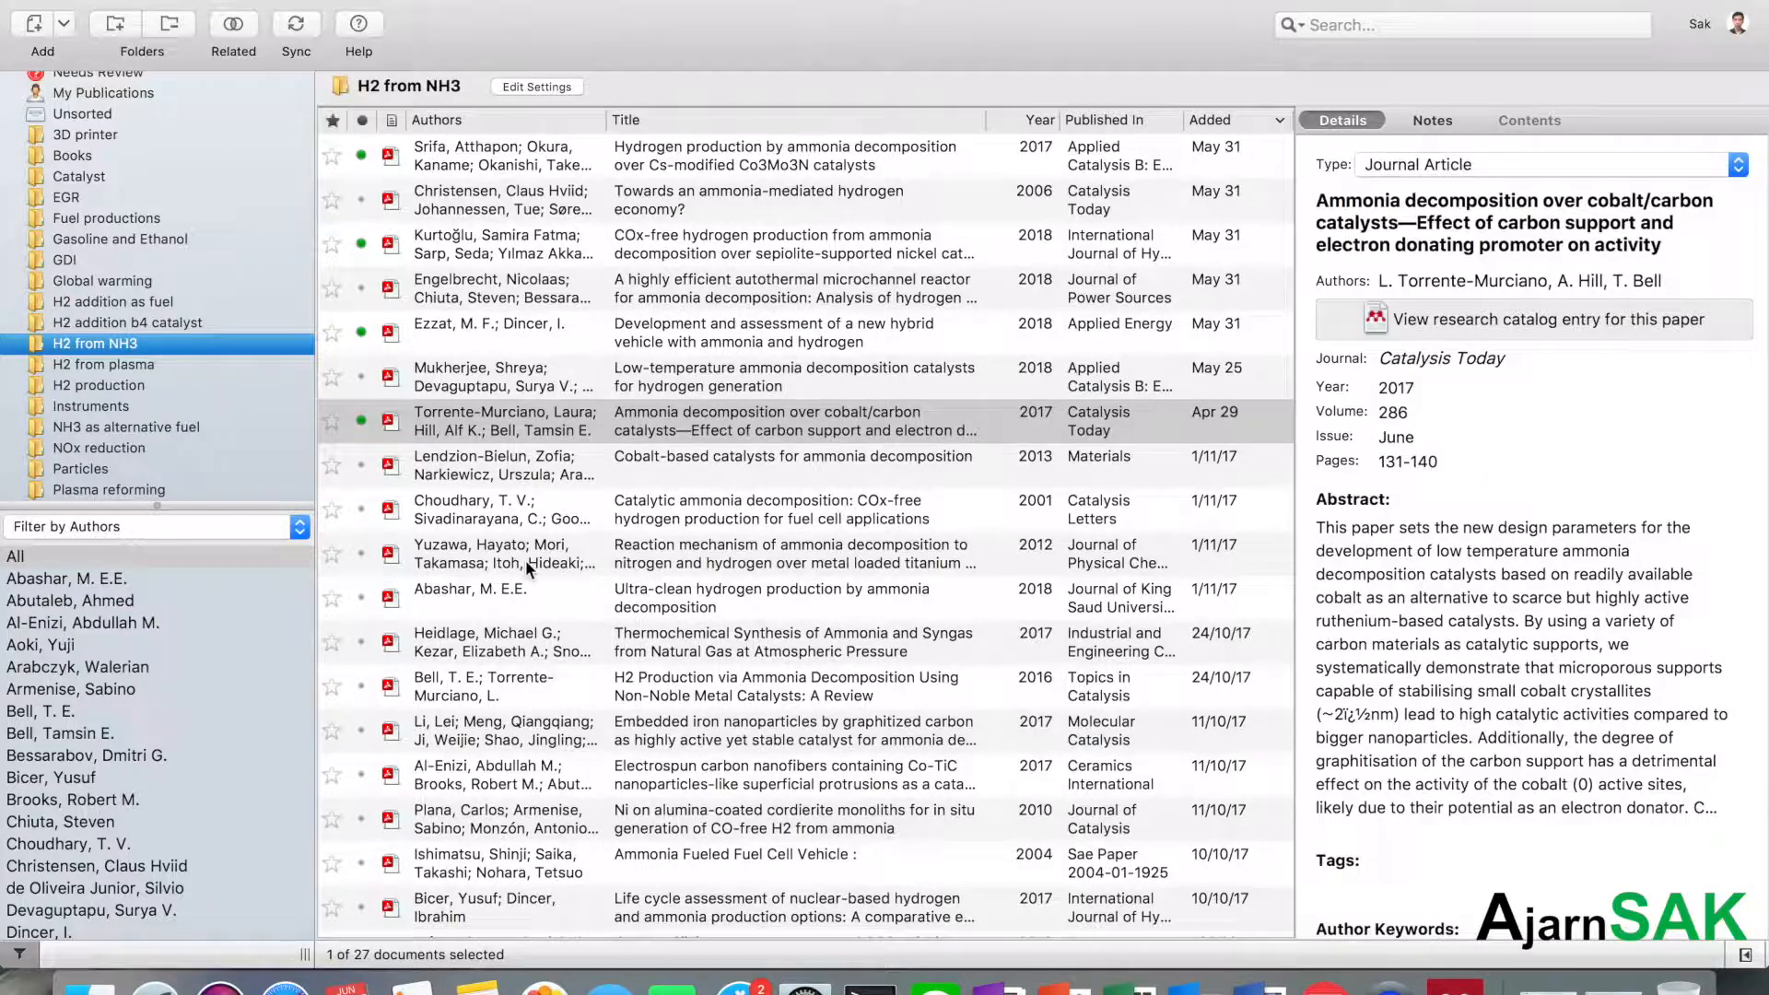
# Open the review "H2 Production via Ammonia Decomposition Using Non-Noble Metal Catalysts", examine the green-highlighted passage on page 3, and sync
pyautogui.scroll(-2, 513, 590)
pyautogui.doubleClick(500, 621)
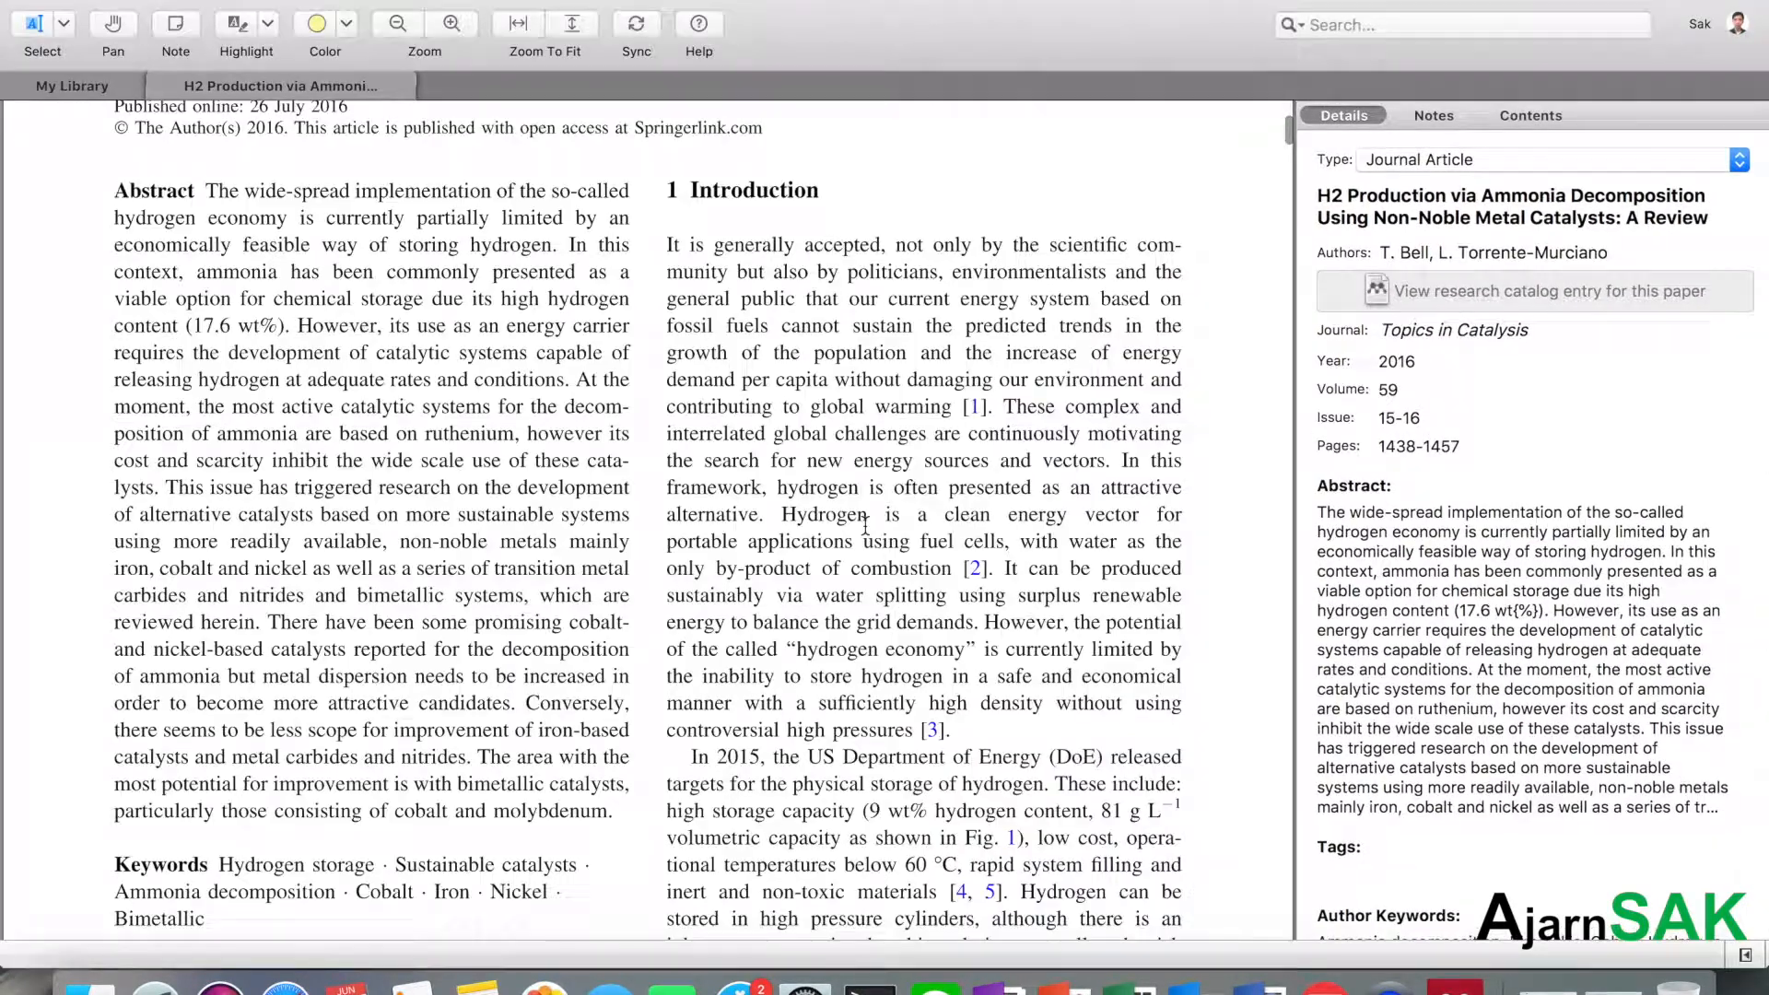
pyautogui.scroll(-5, 865, 525)
pyautogui.scroll(-20, 865, 526)
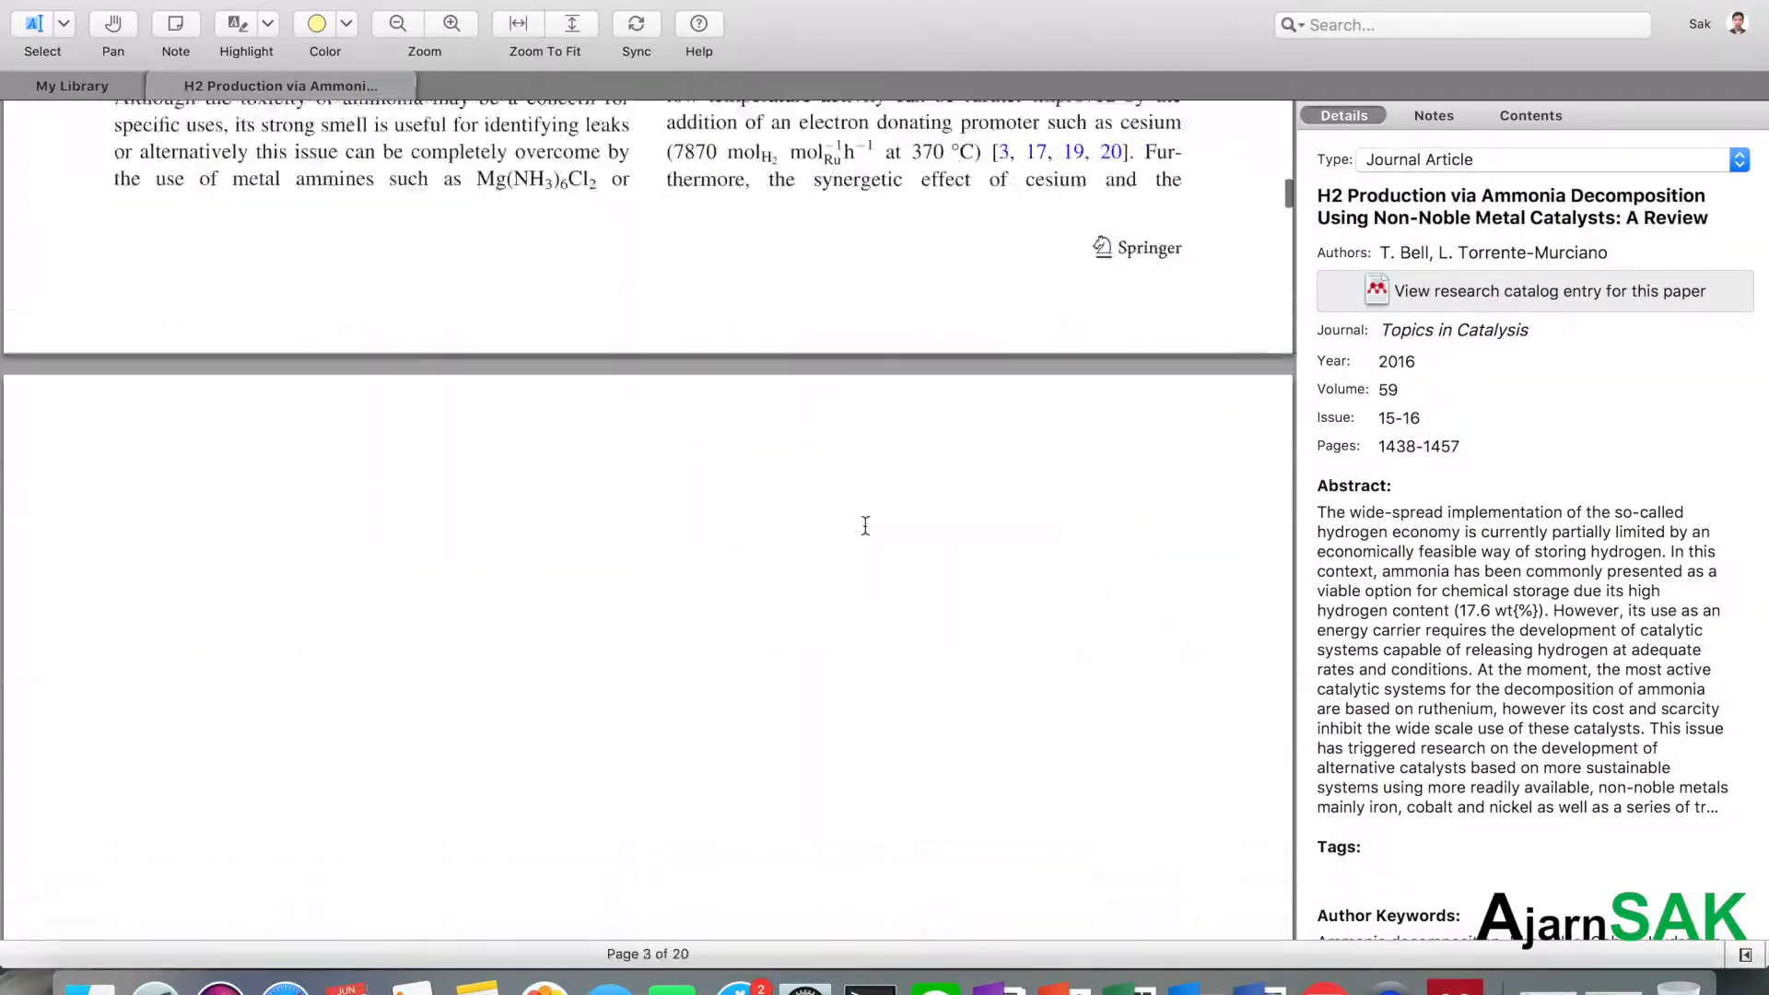
pyautogui.scroll(5, 865, 527)
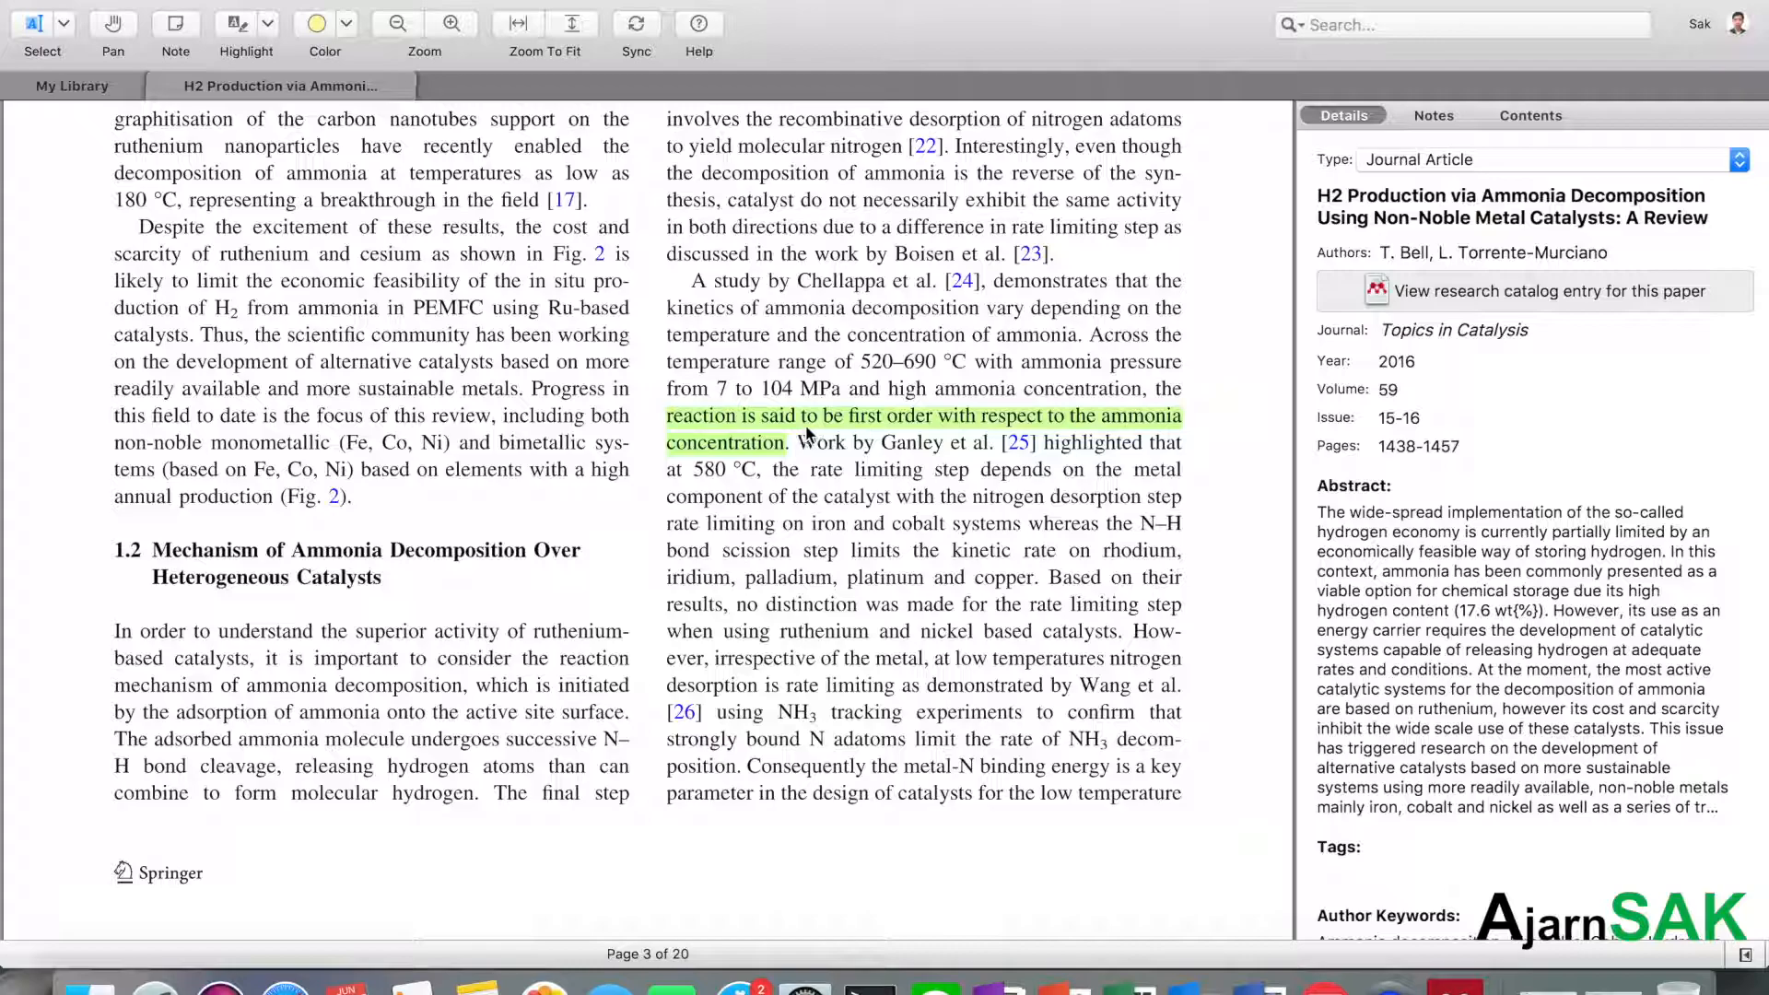
pyautogui.click(642, 24)
pyautogui.moveTo(675, 427)
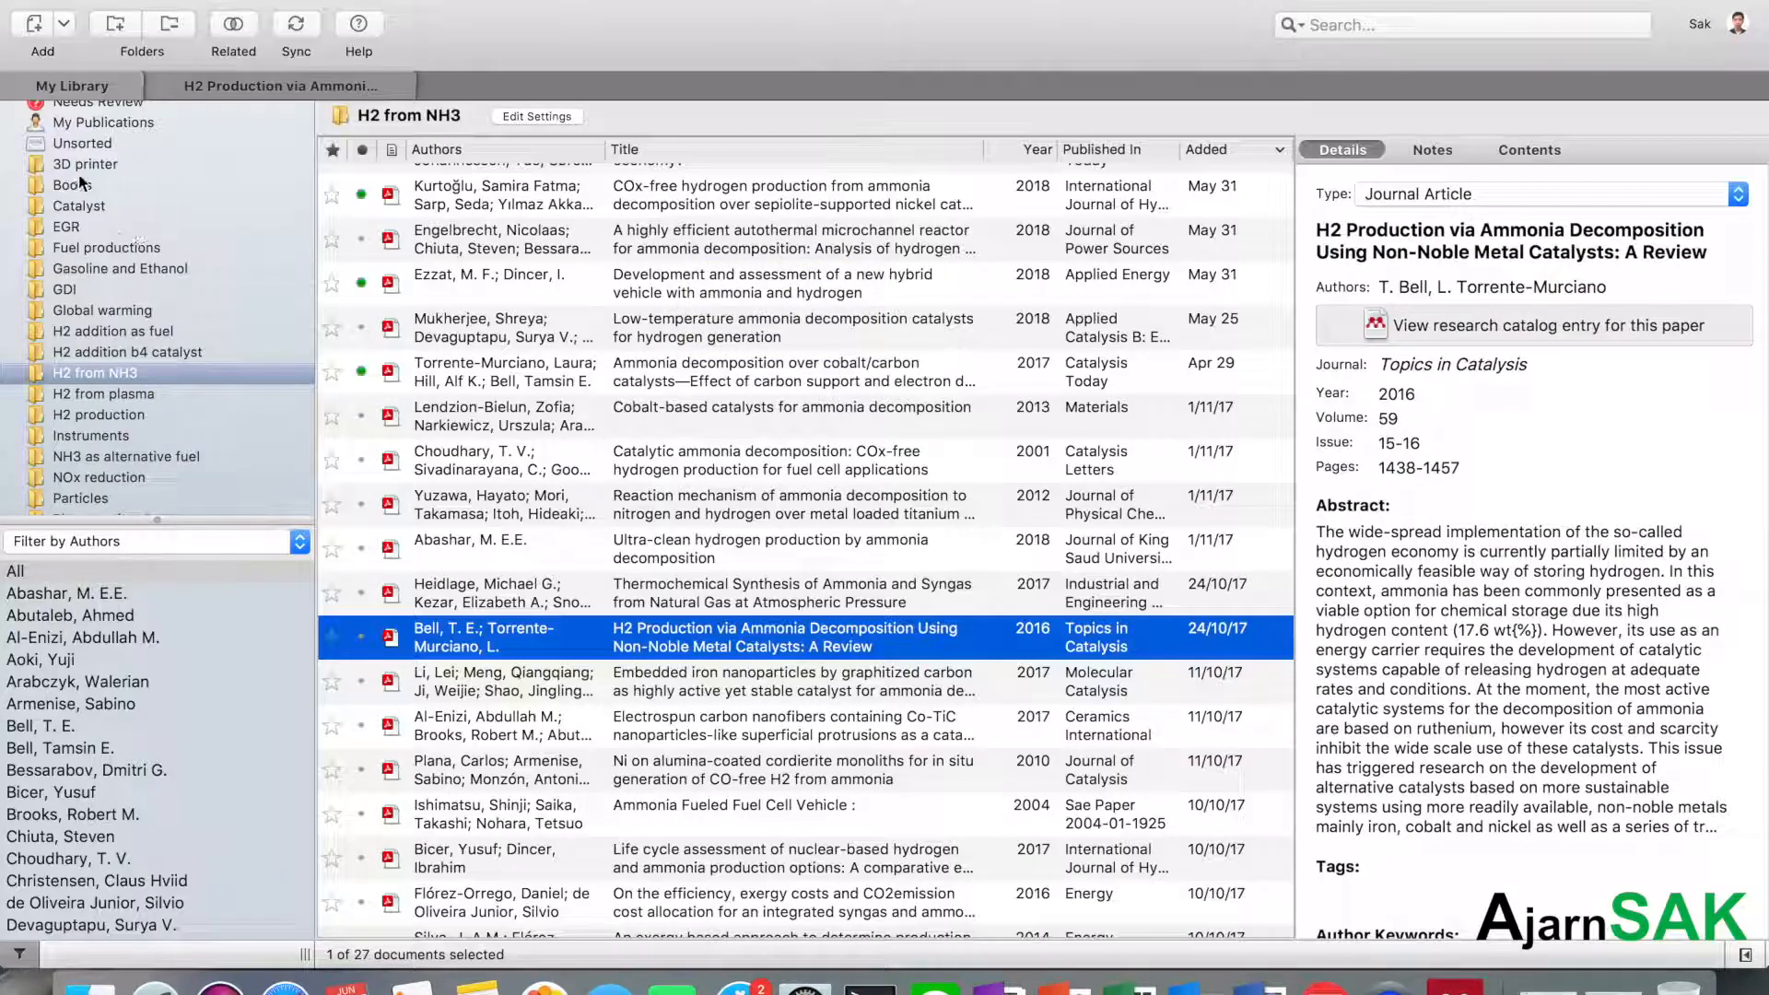
# Open the paper "Hydrogen production by ammonia decomposition over Cs-modified Co3Mo3N catalysts" from the H2 from NH3 folder
pyautogui.scroll(3, 491, 344)
pyautogui.scroll(3, 224, 275)
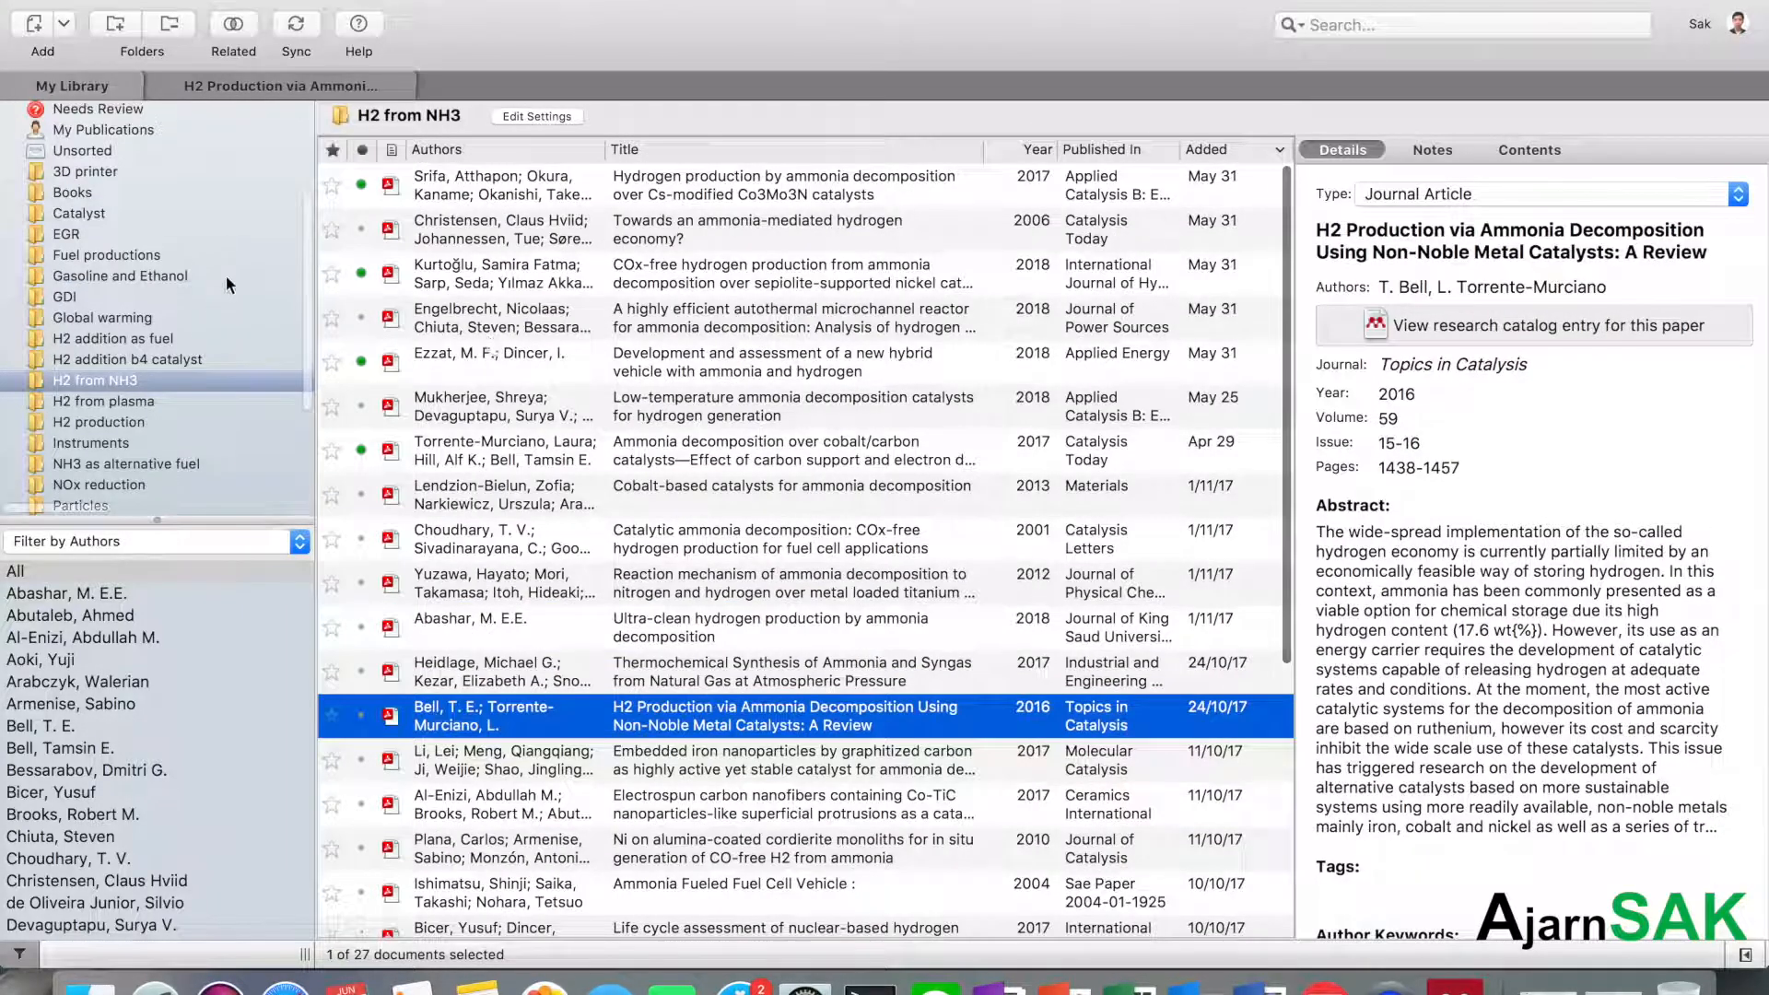
pyautogui.doubleClick(494, 186)
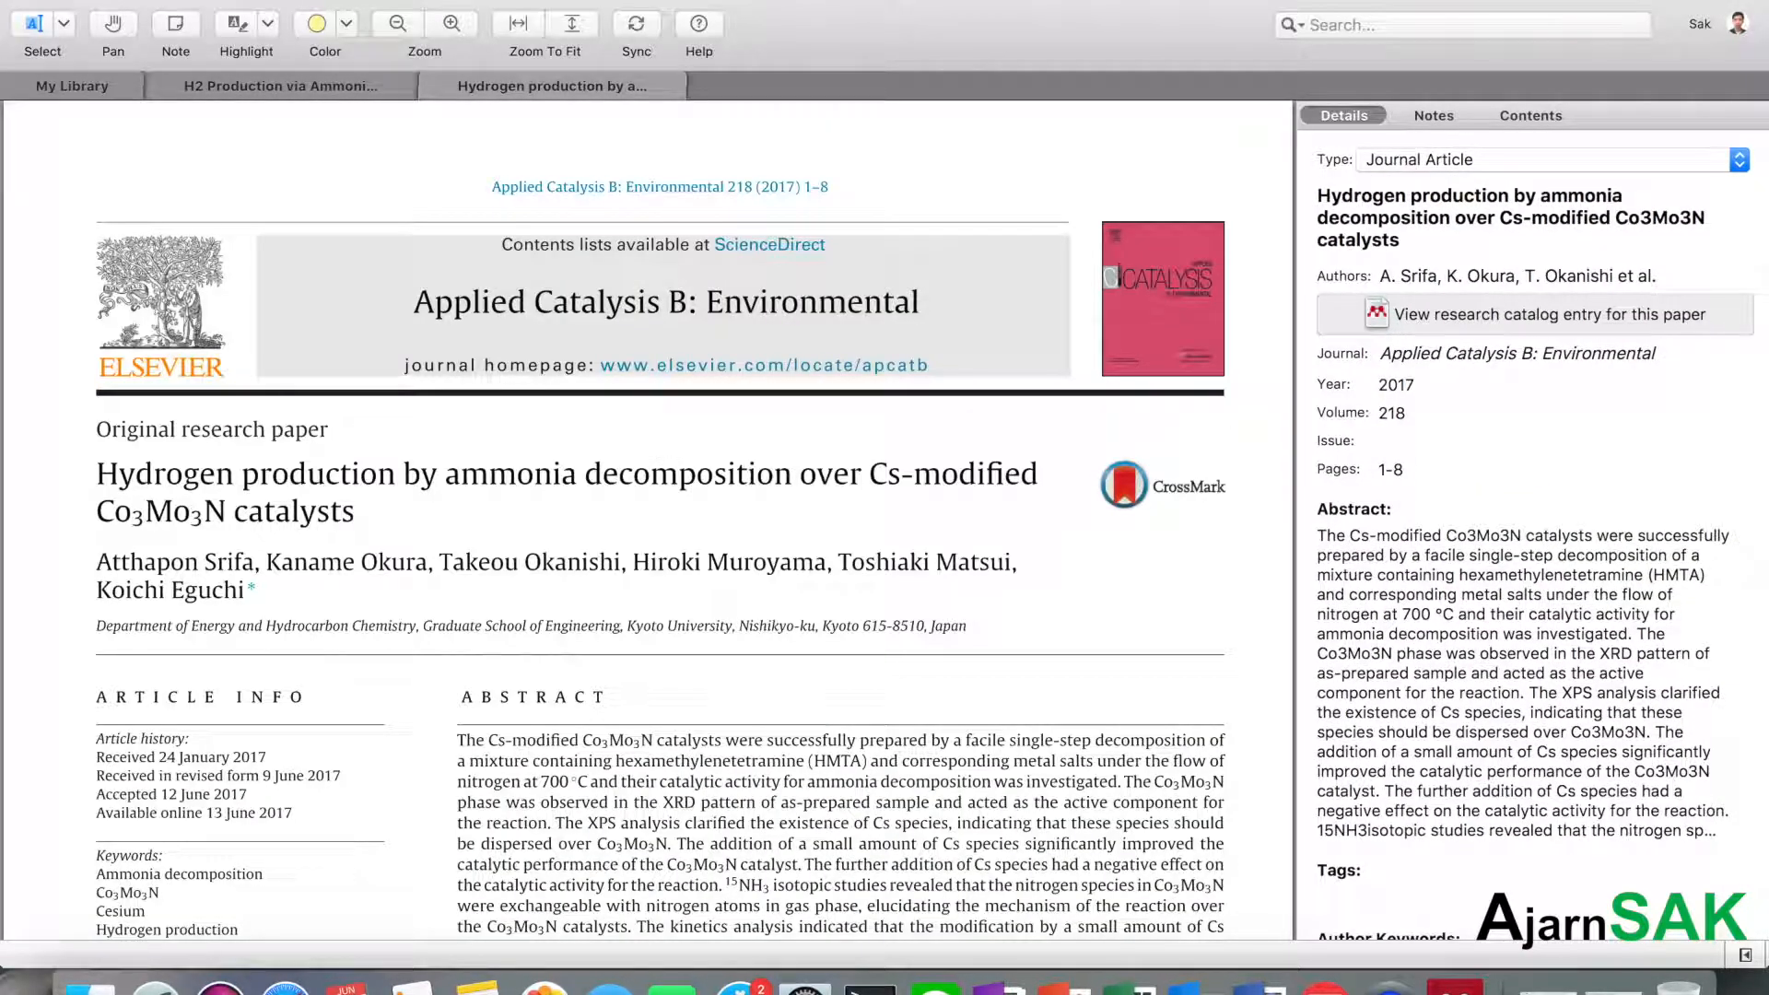
# Add a sticky note reading "I have read this!" near the end of the author line on the paper's first page
pyautogui.click(191, 34)
pyautogui.scroll(-4, 889, 424)
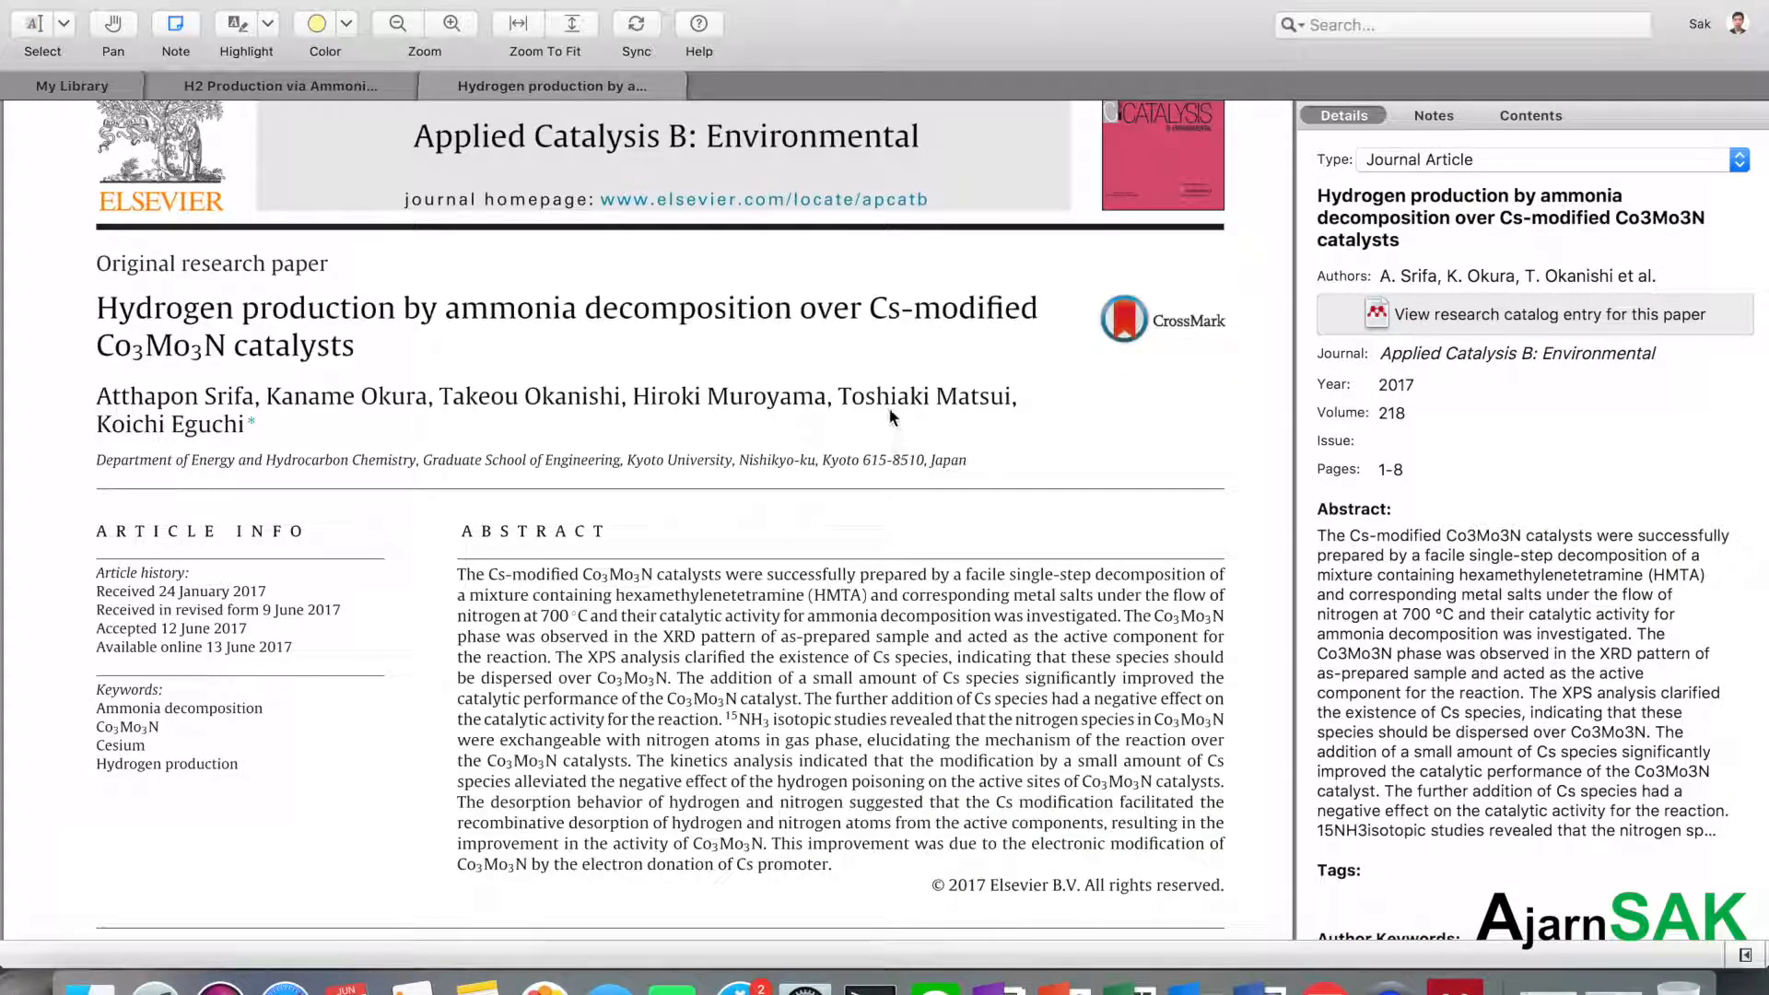
pyautogui.click(976, 400)
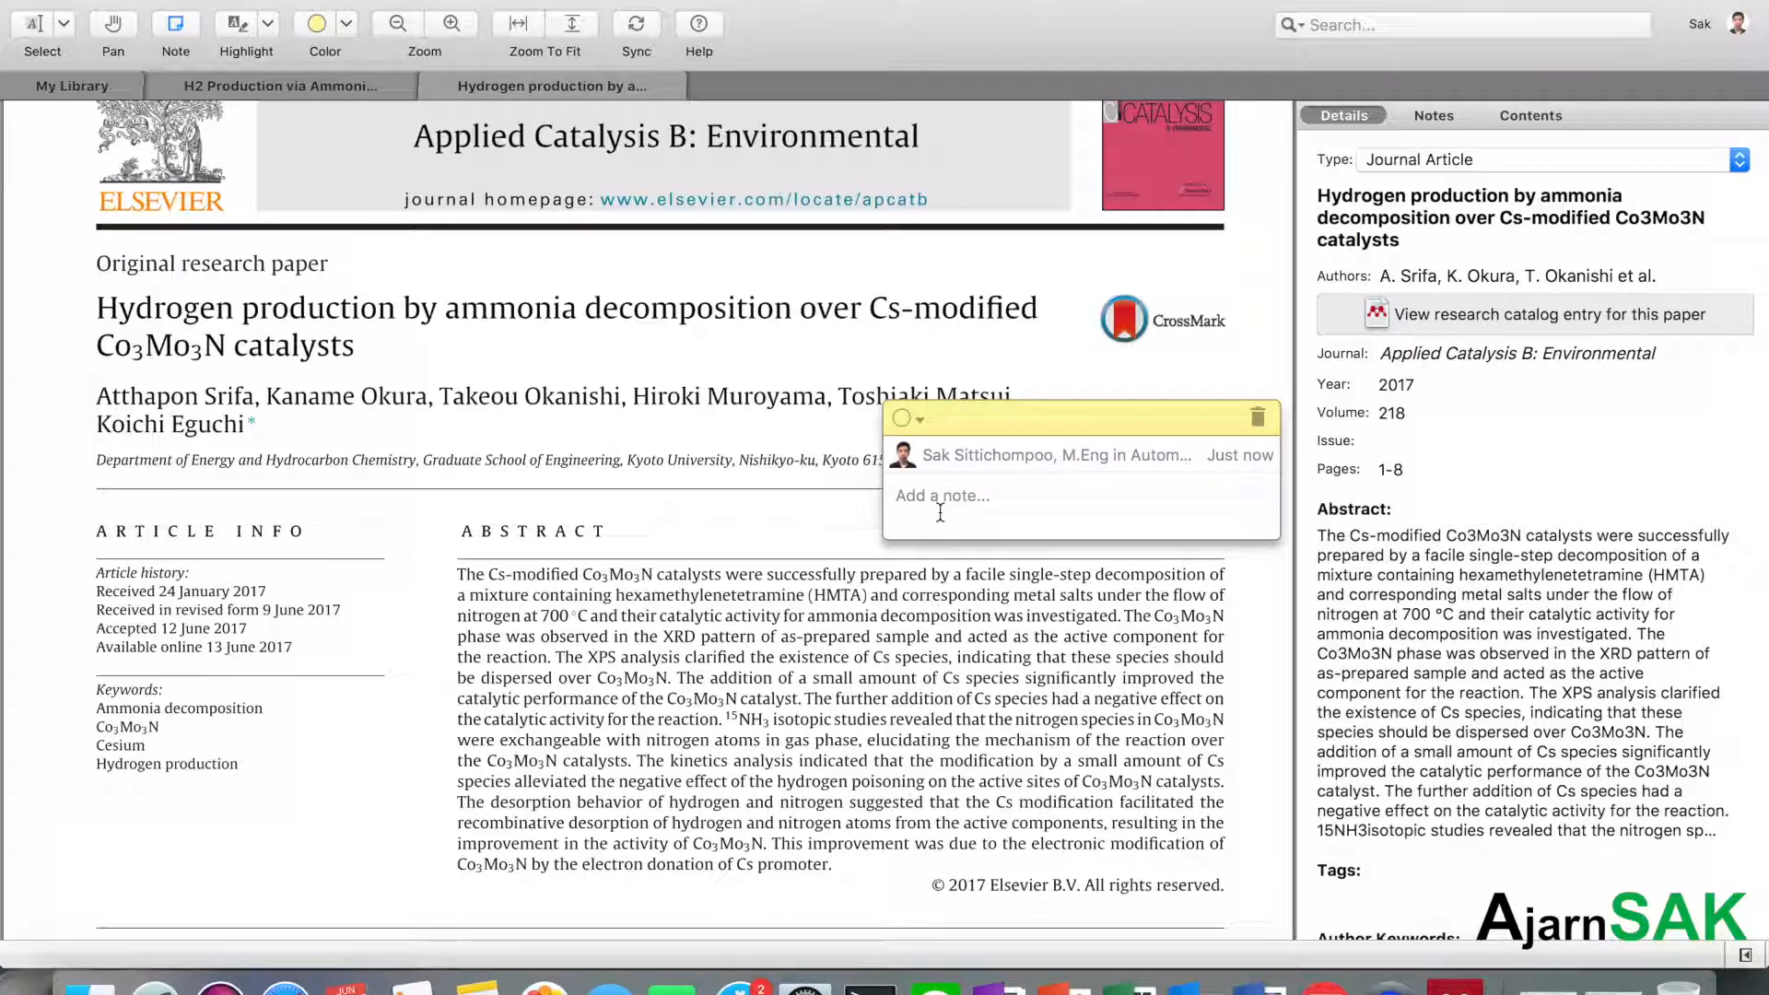
pyautogui.write('I have read this!')
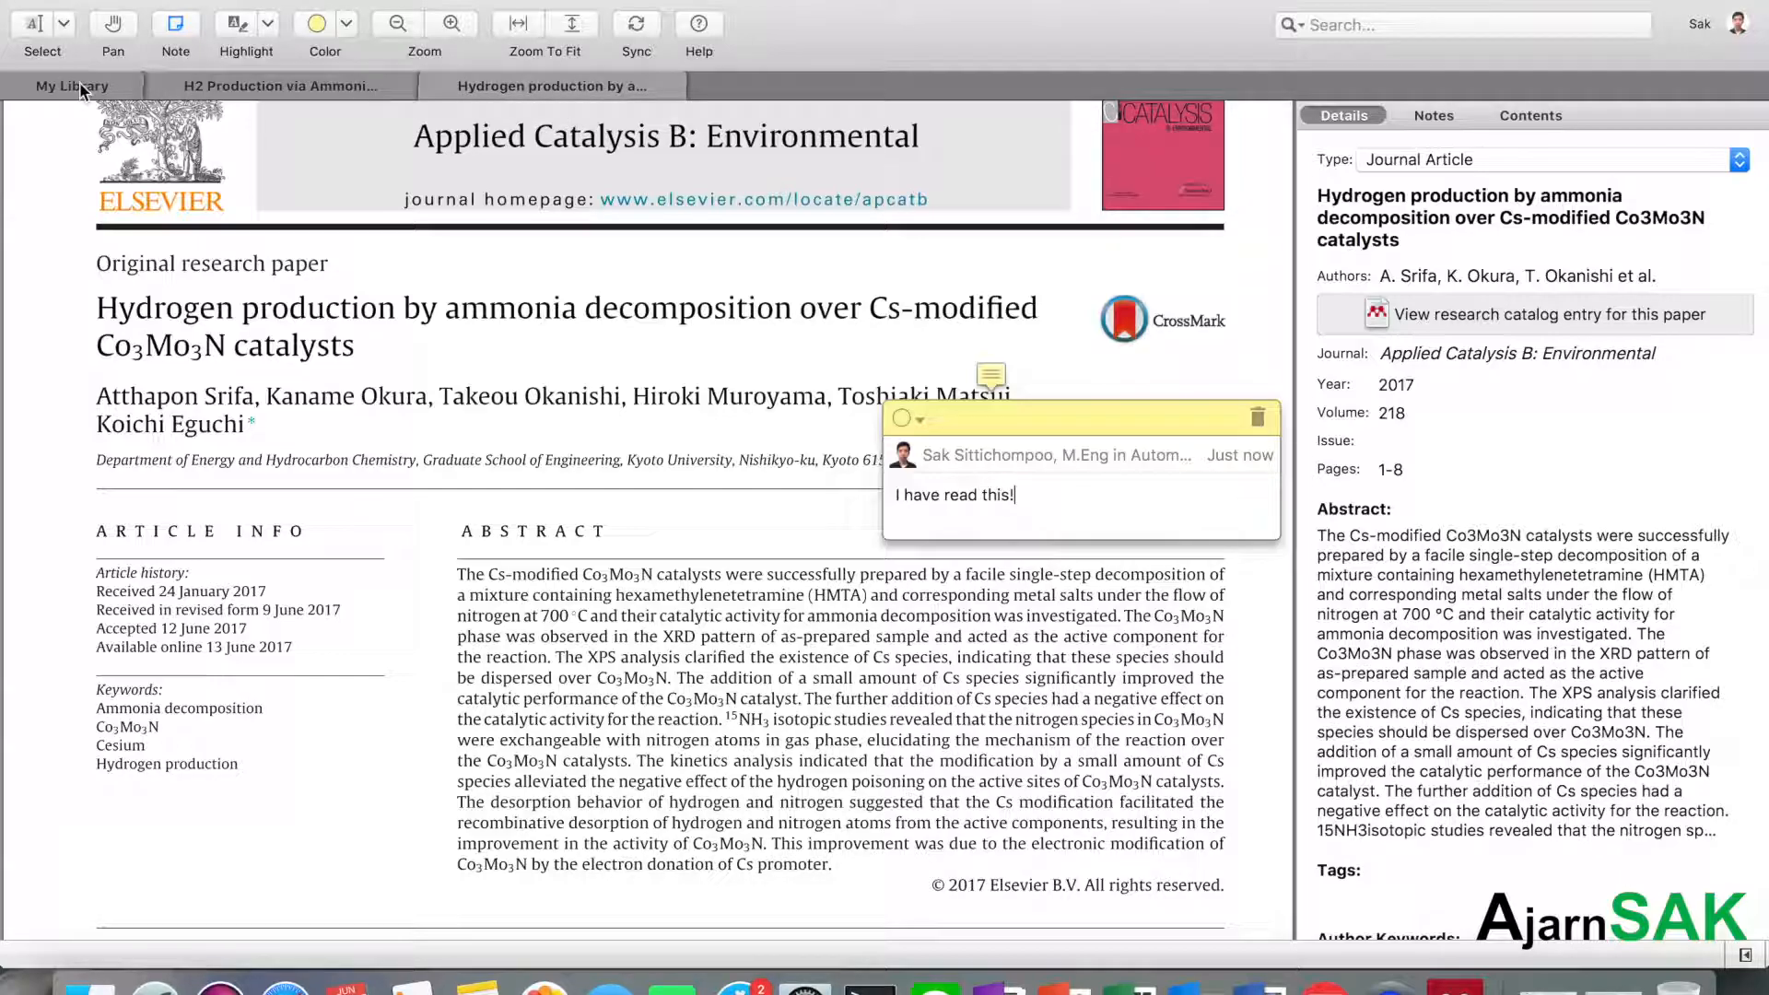
# Close the open papers, reopen the Cs-modified Co3Mo3N paper and display its notes to check the saved annotation
pyautogui.click(437, 82)
pyautogui.click(157, 85)
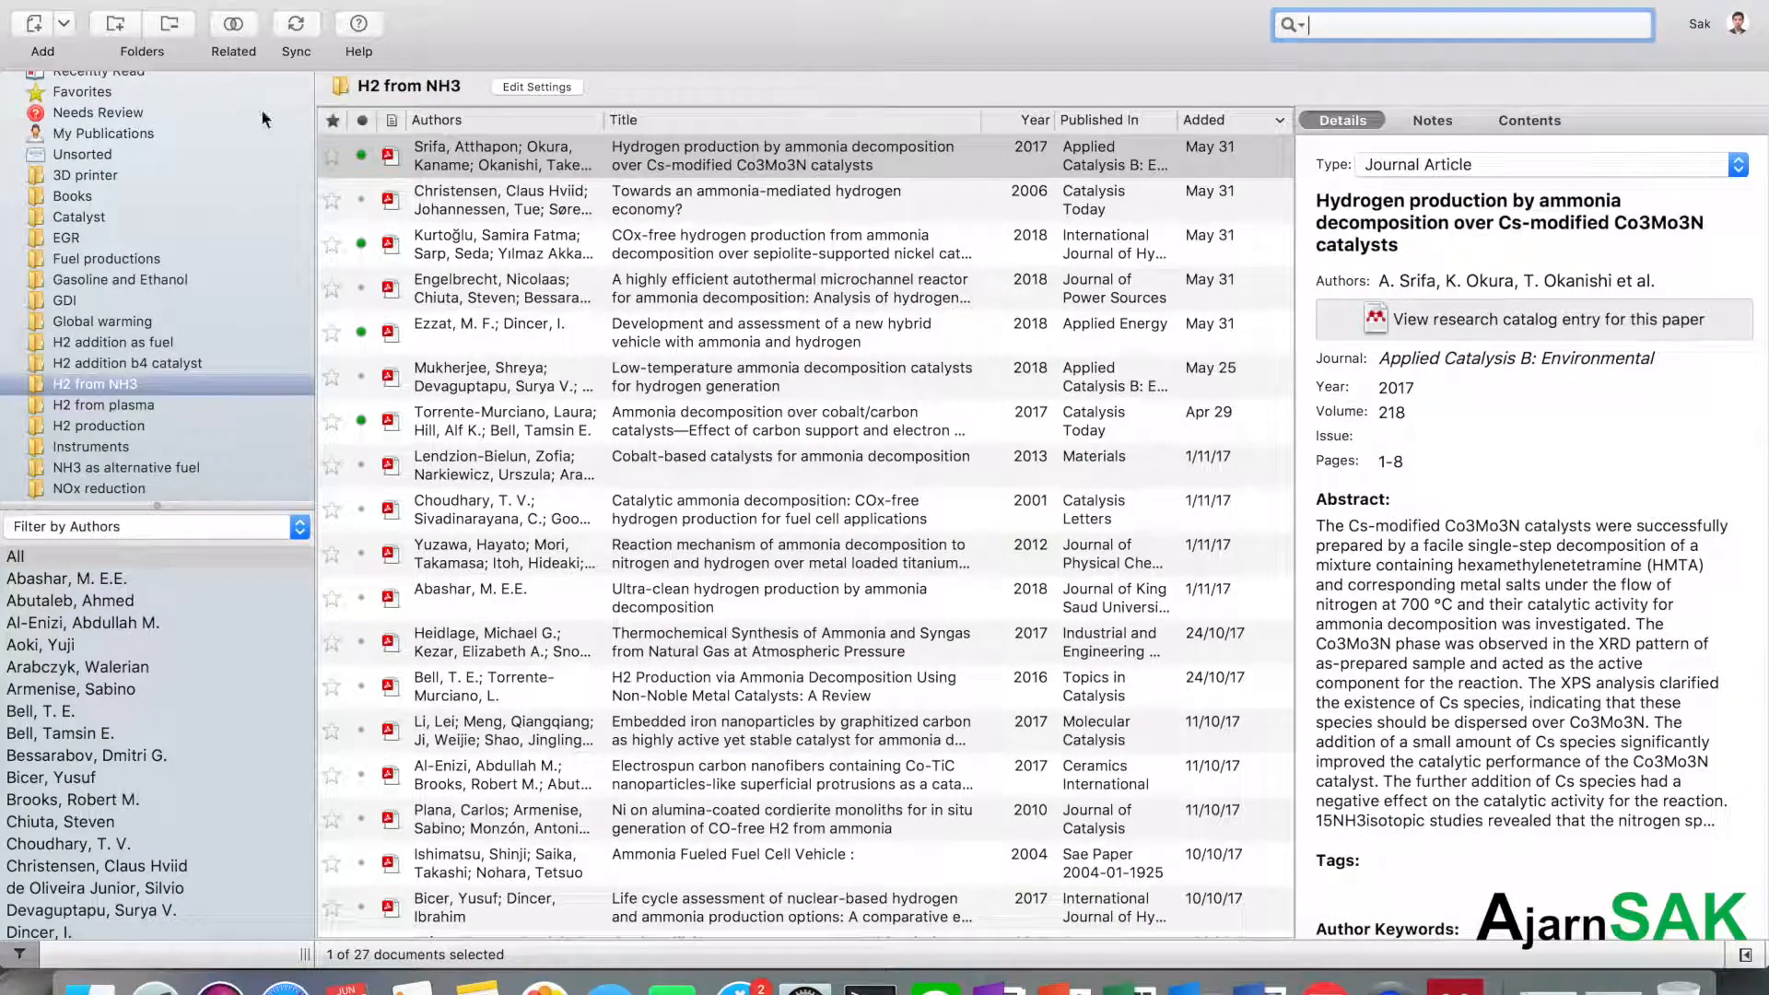
pyautogui.doubleClick(440, 158)
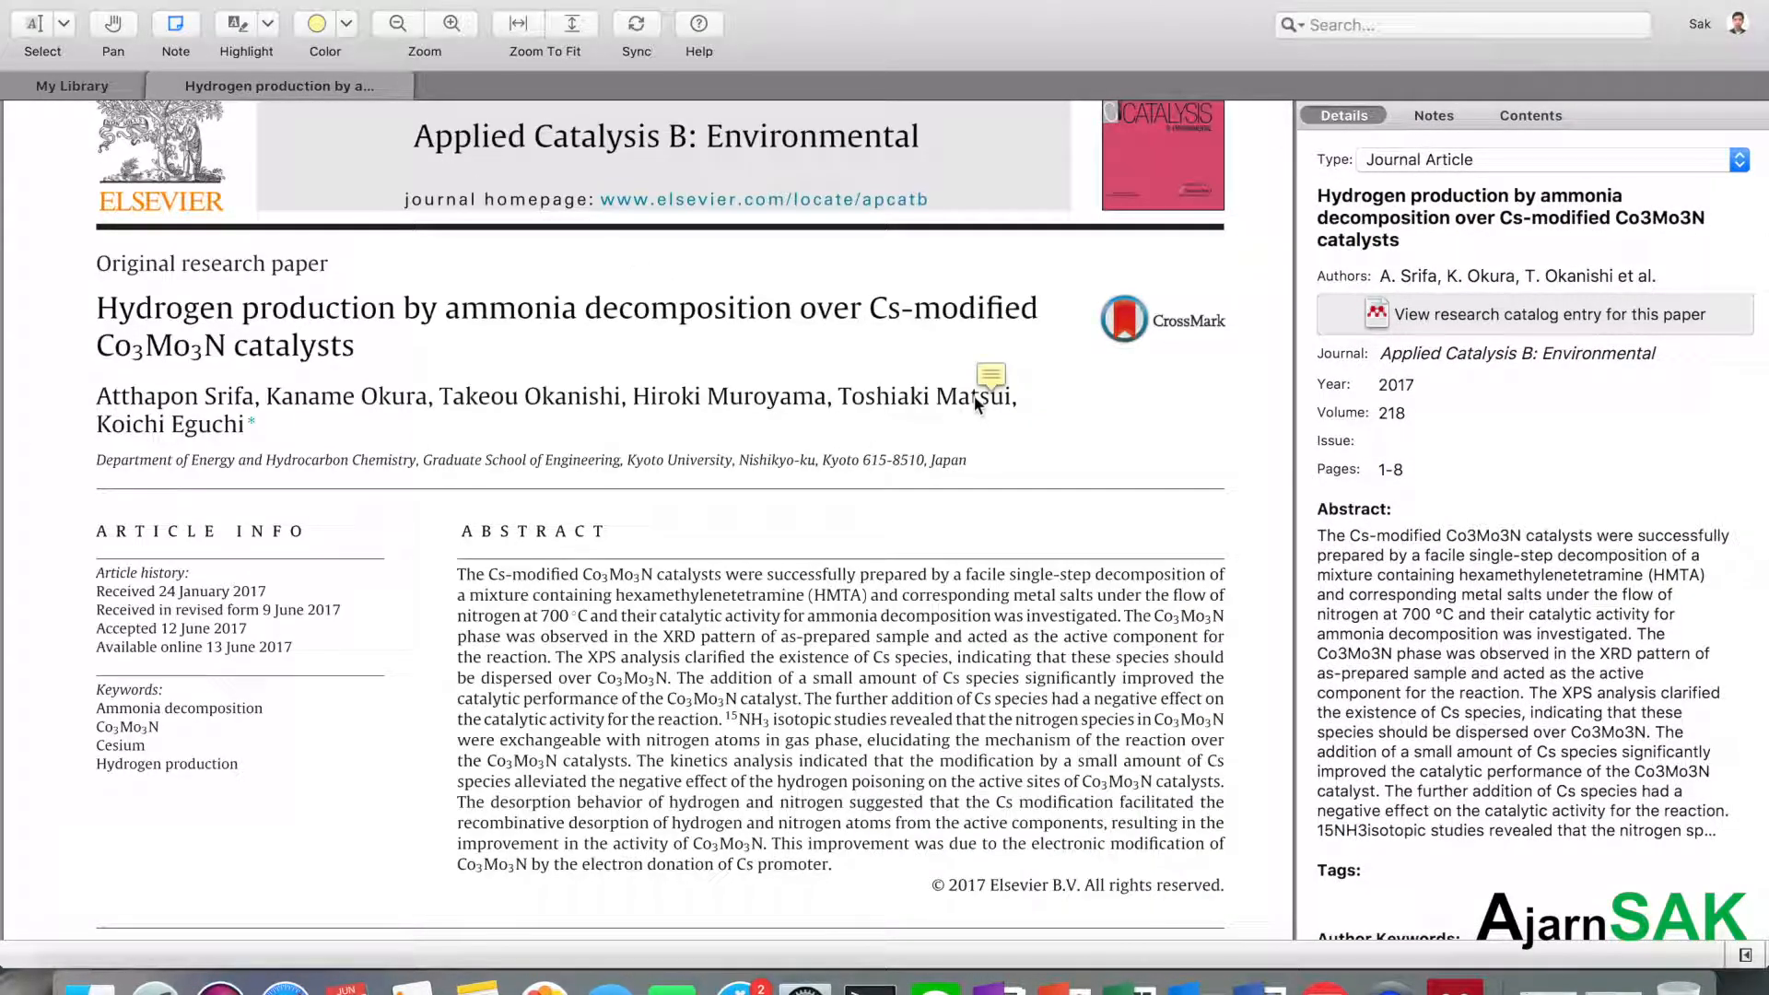
pyautogui.click(1430, 118)
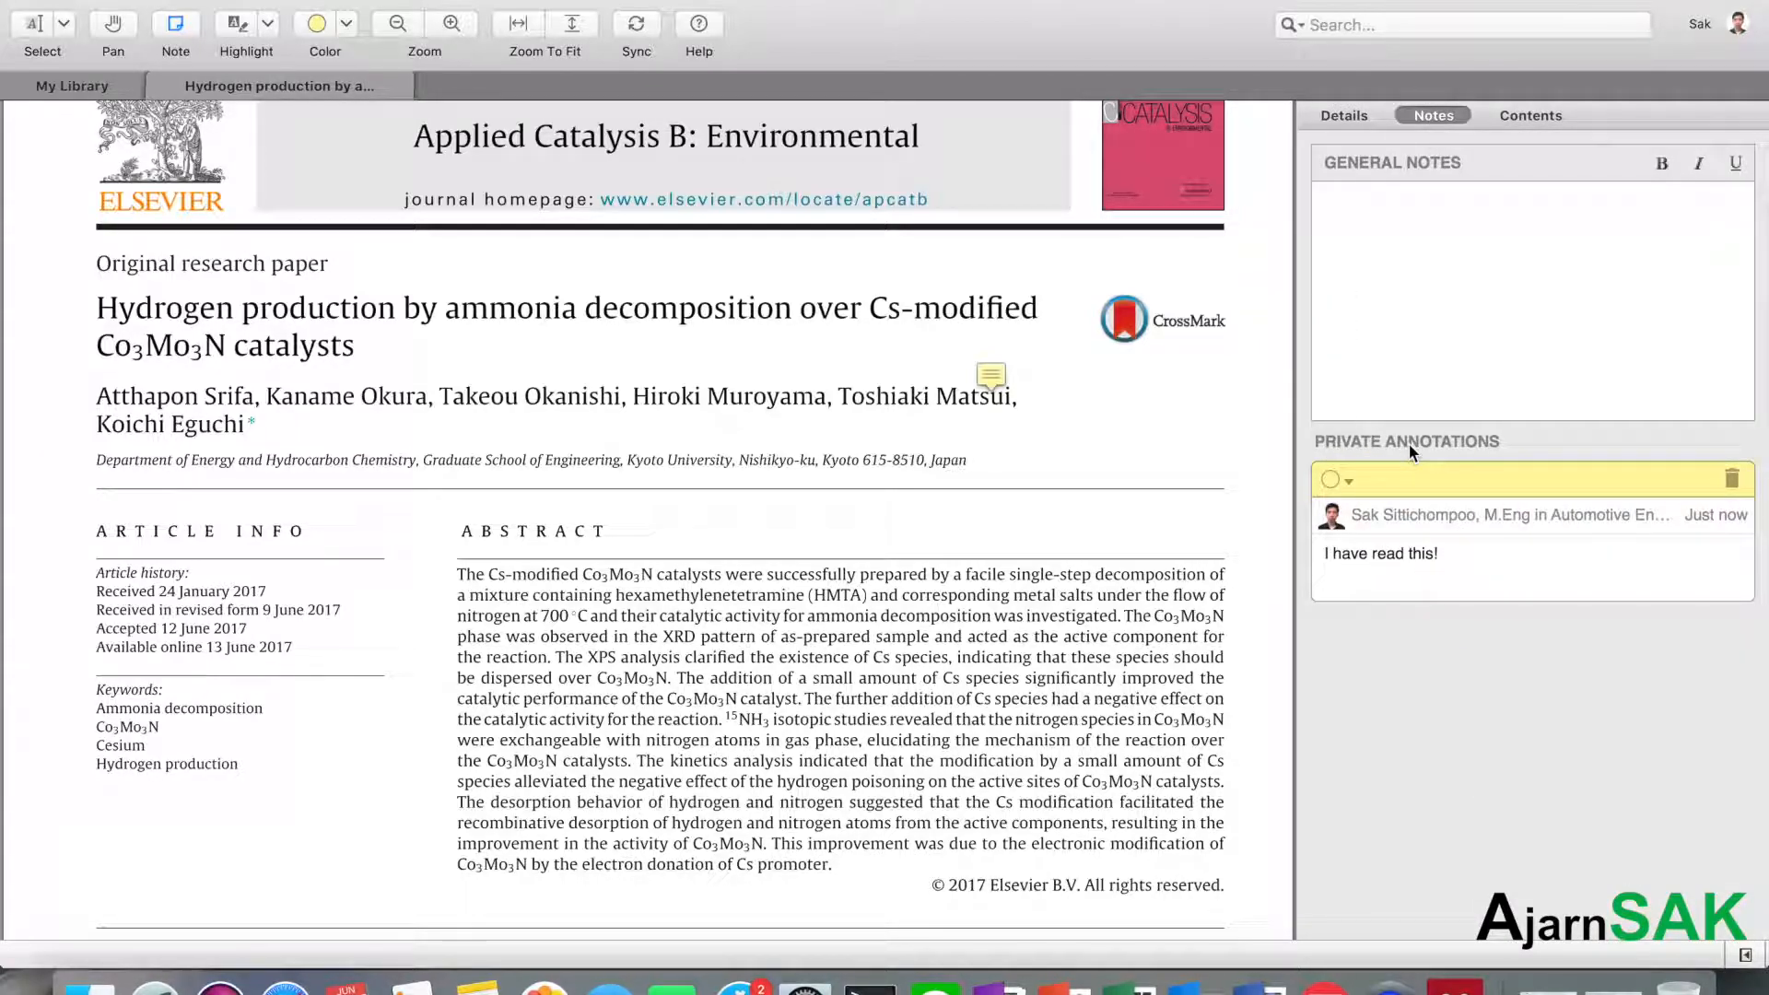
# Draw two red rectangle highlights, one in the blank area below the keywords and one over the left part of the abstract
pyautogui.click(239, 34)
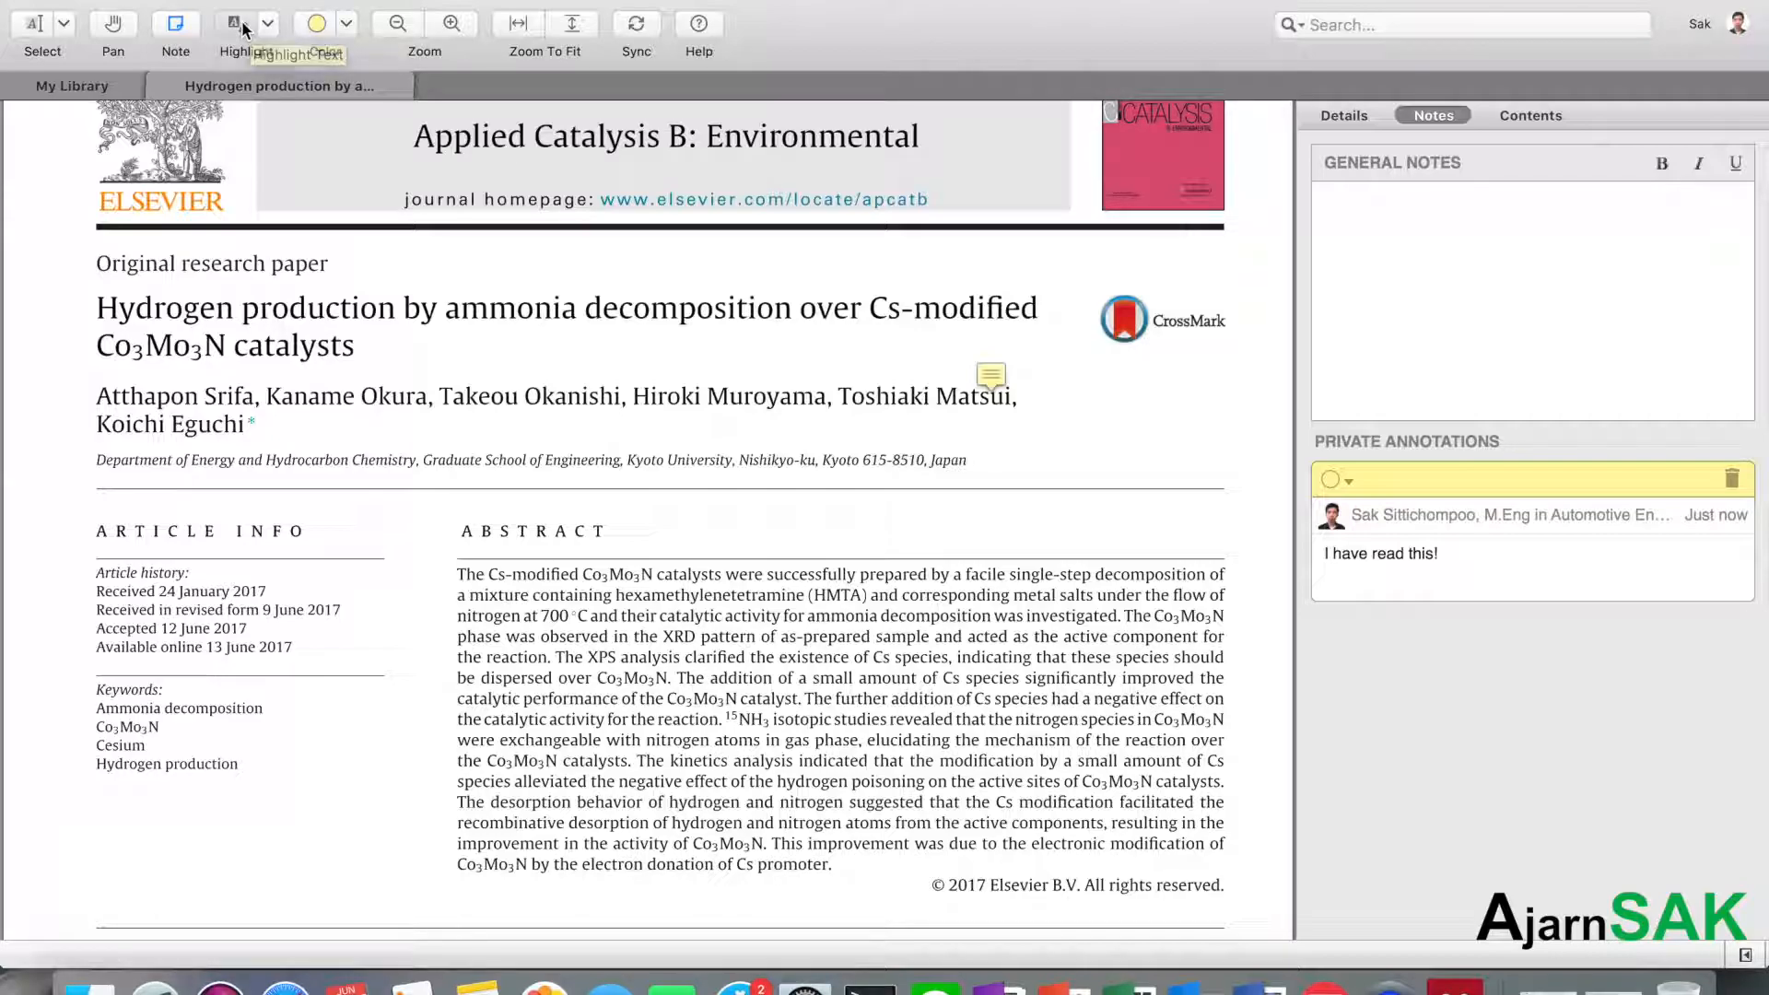
pyautogui.click(347, 28)
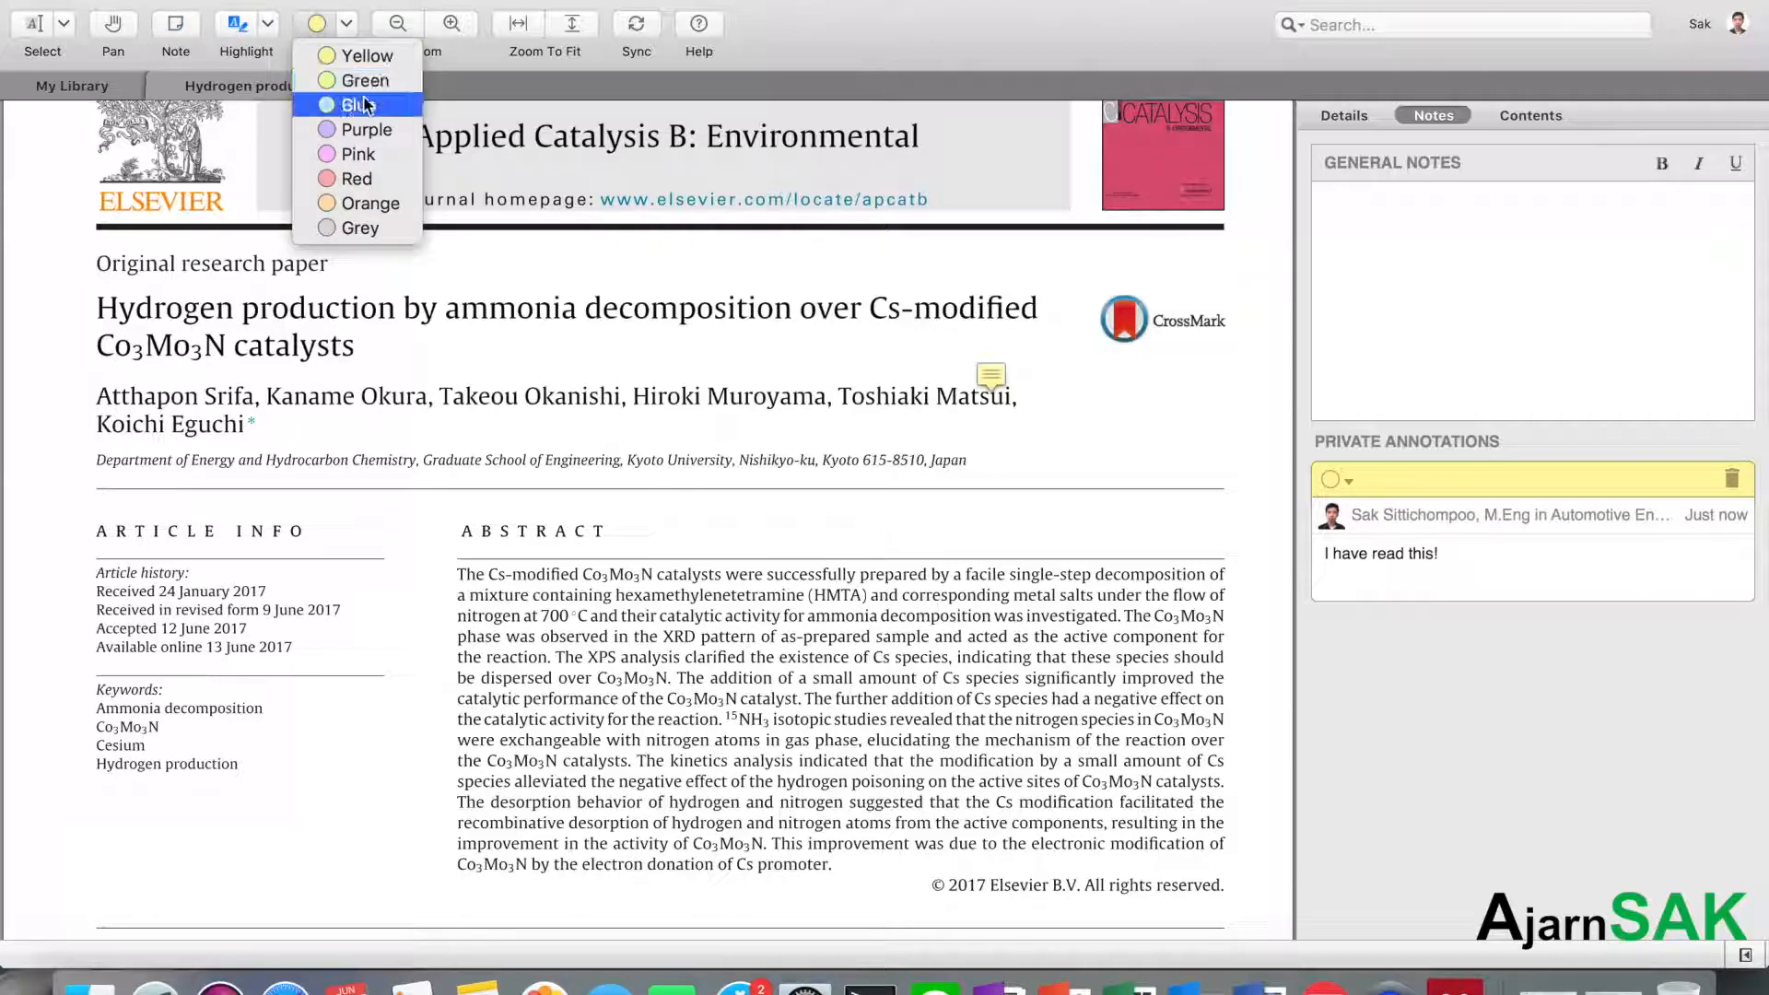
pyautogui.click(356, 180)
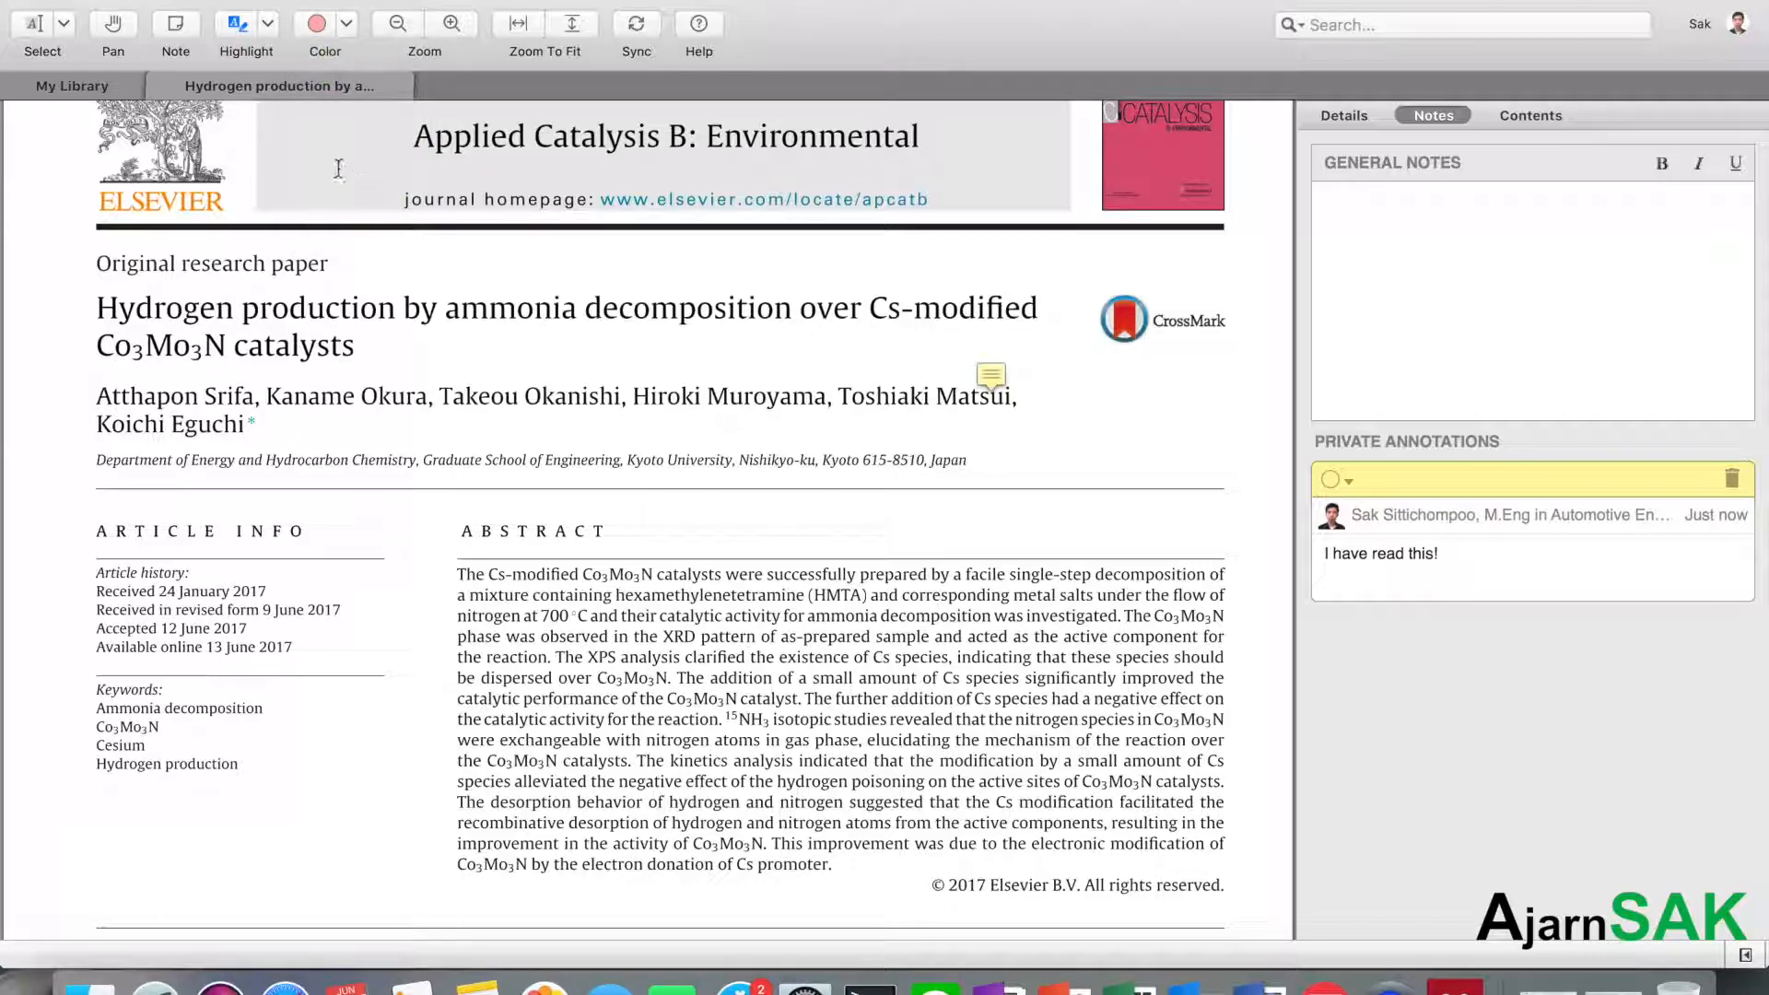
pyautogui.click(267, 27)
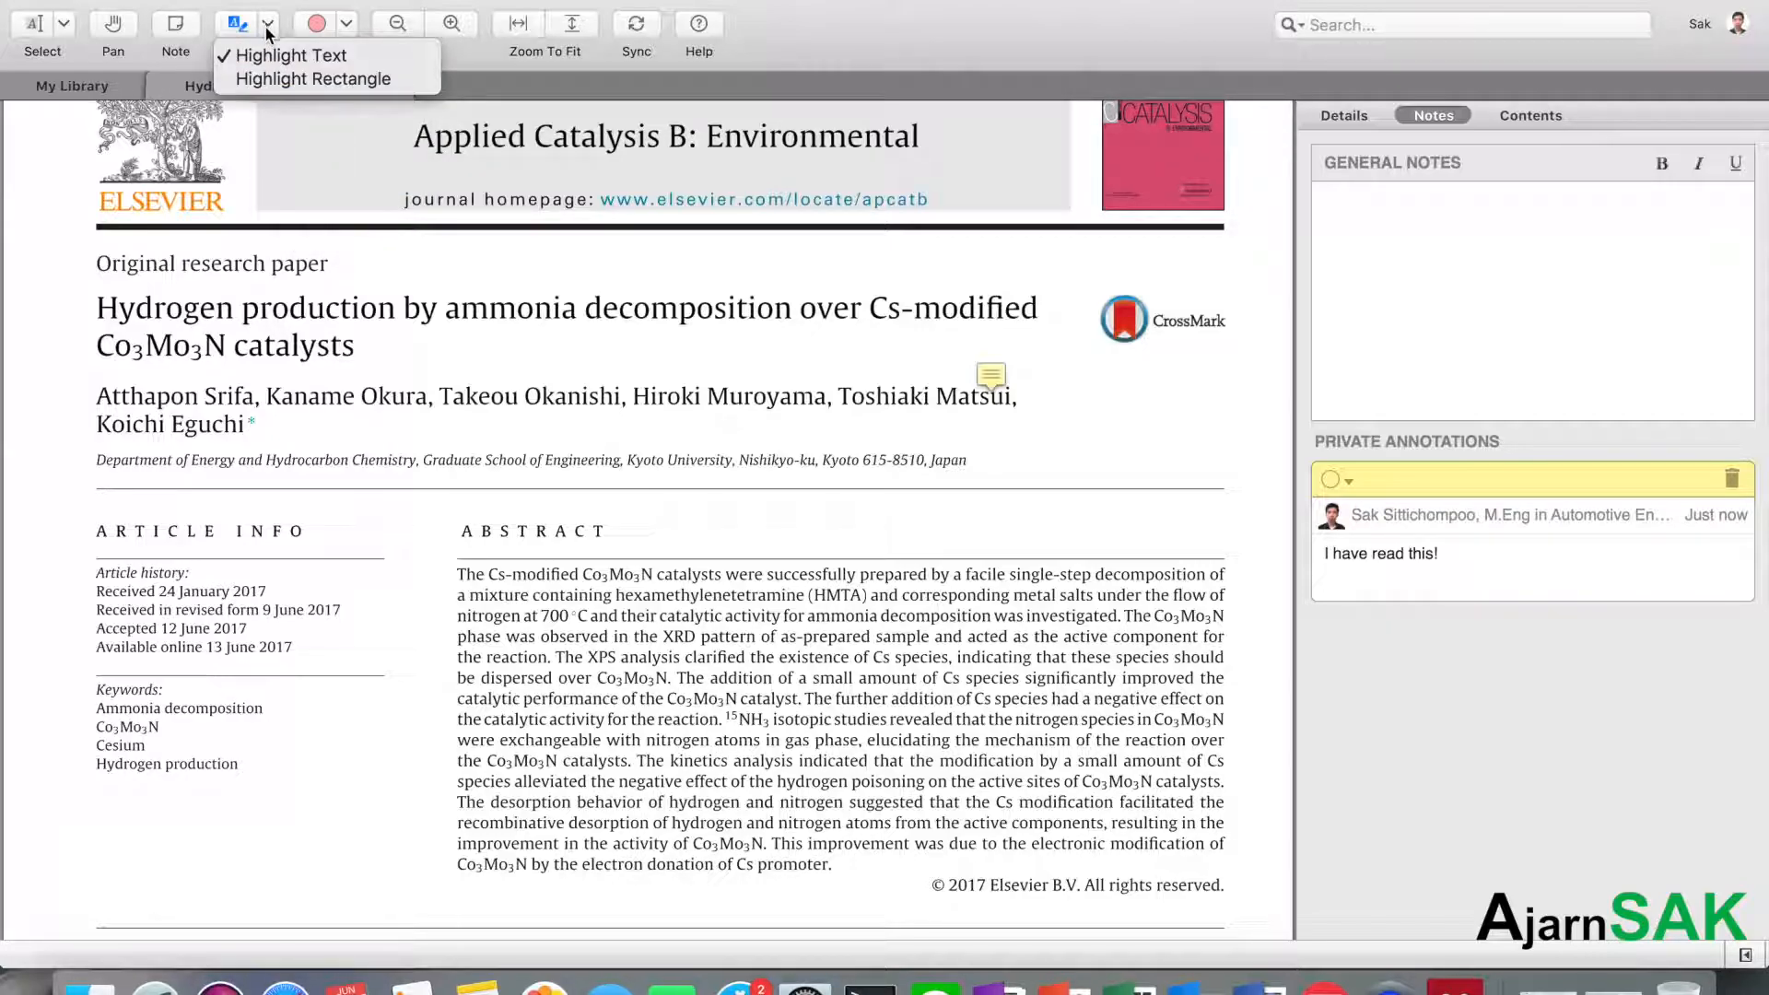
pyautogui.click(285, 79)
pyautogui.moveTo(129, 811); pyautogui.dragTo(306, 905)
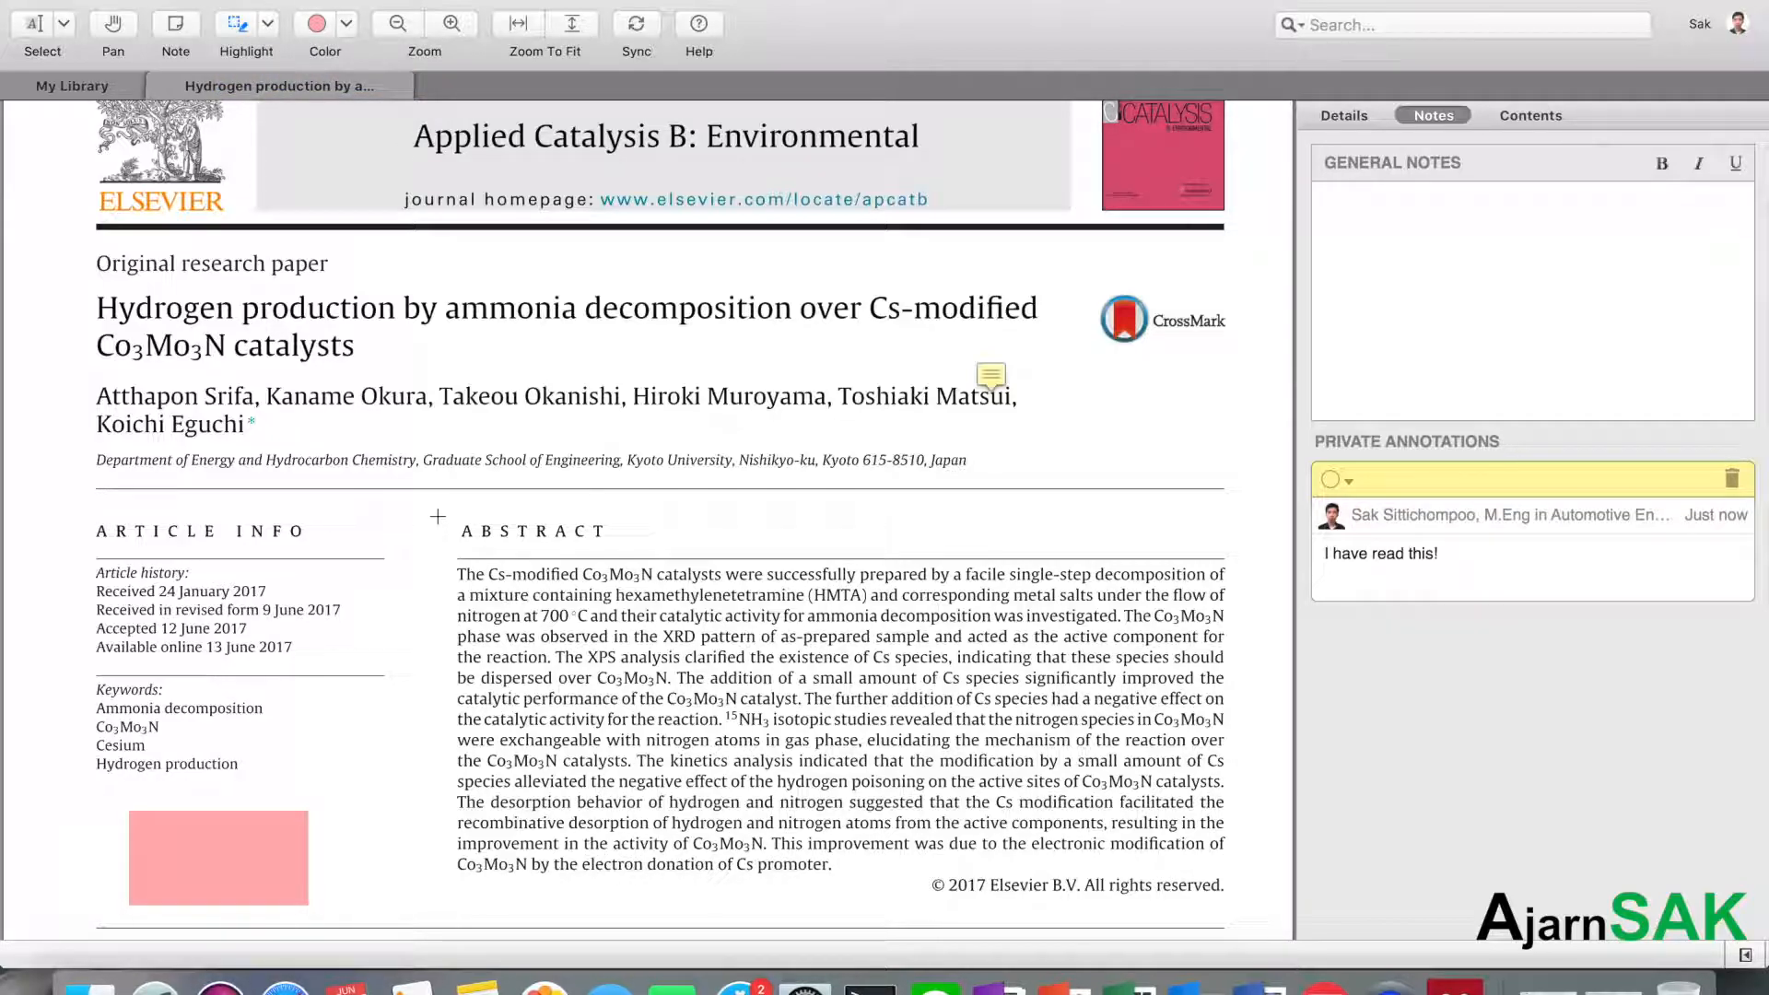
pyautogui.moveTo(439, 516); pyautogui.dragTo(697, 767)
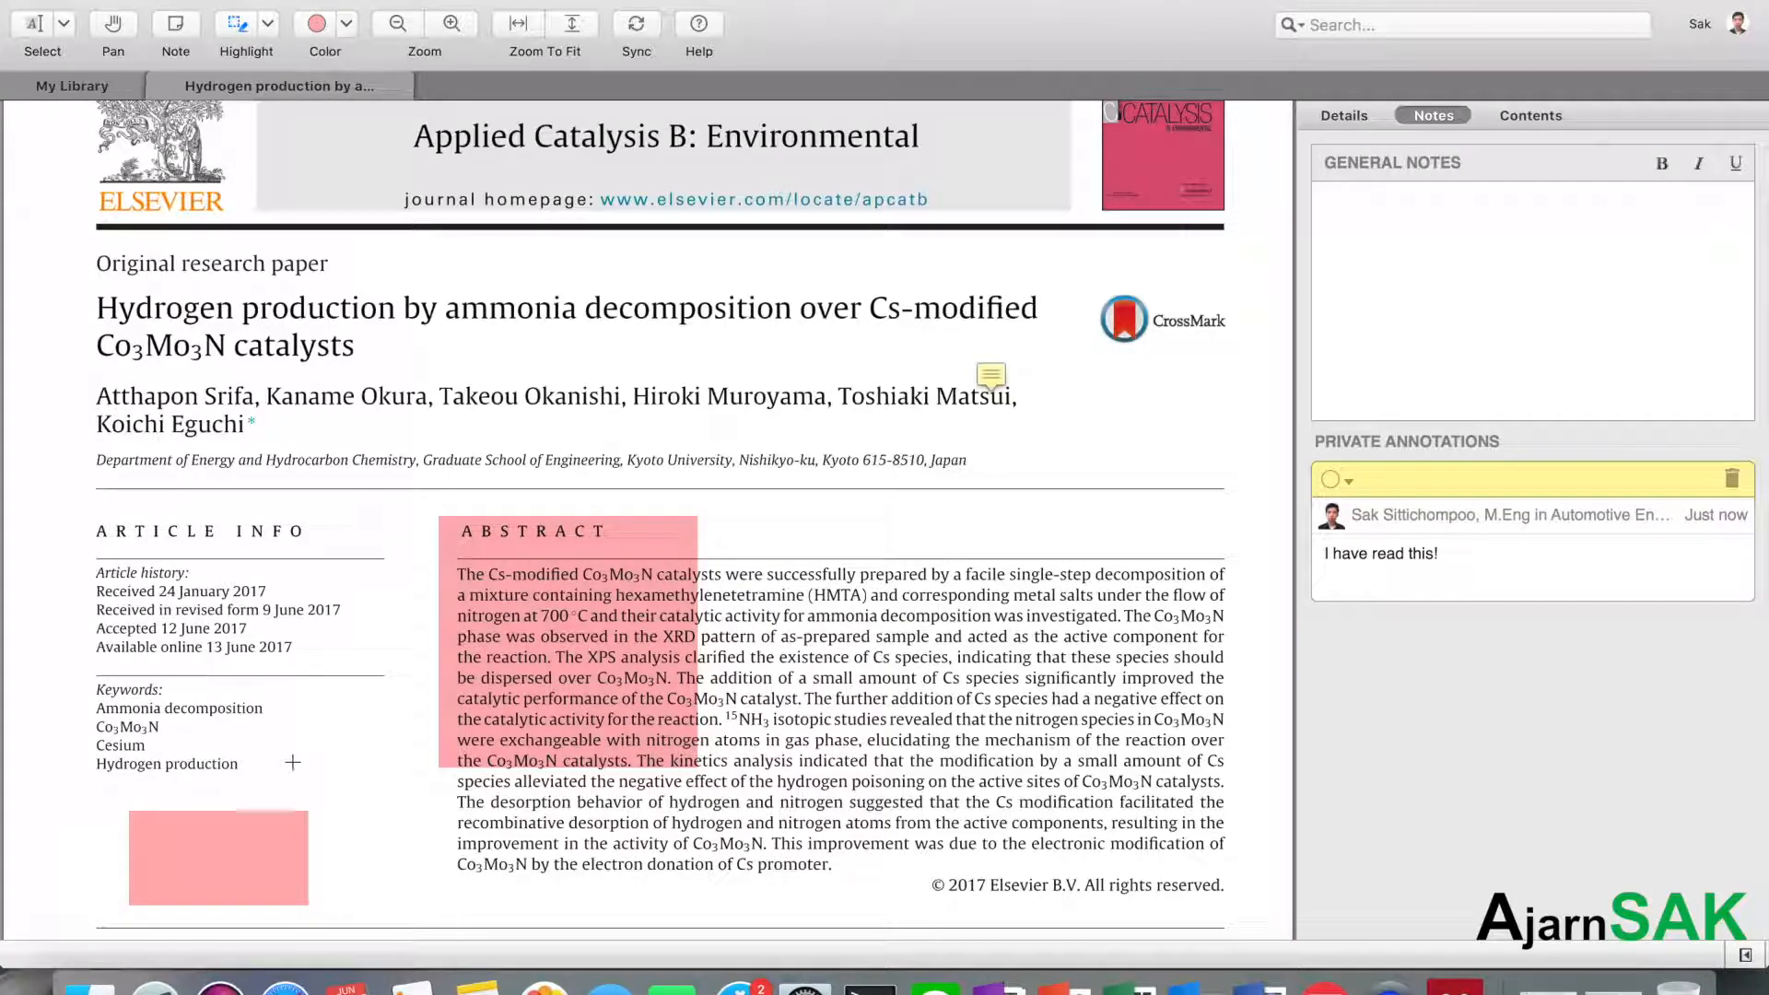
# Undo both red rectangle highlights on the paper's first page
pyautogui.click(342, 0)
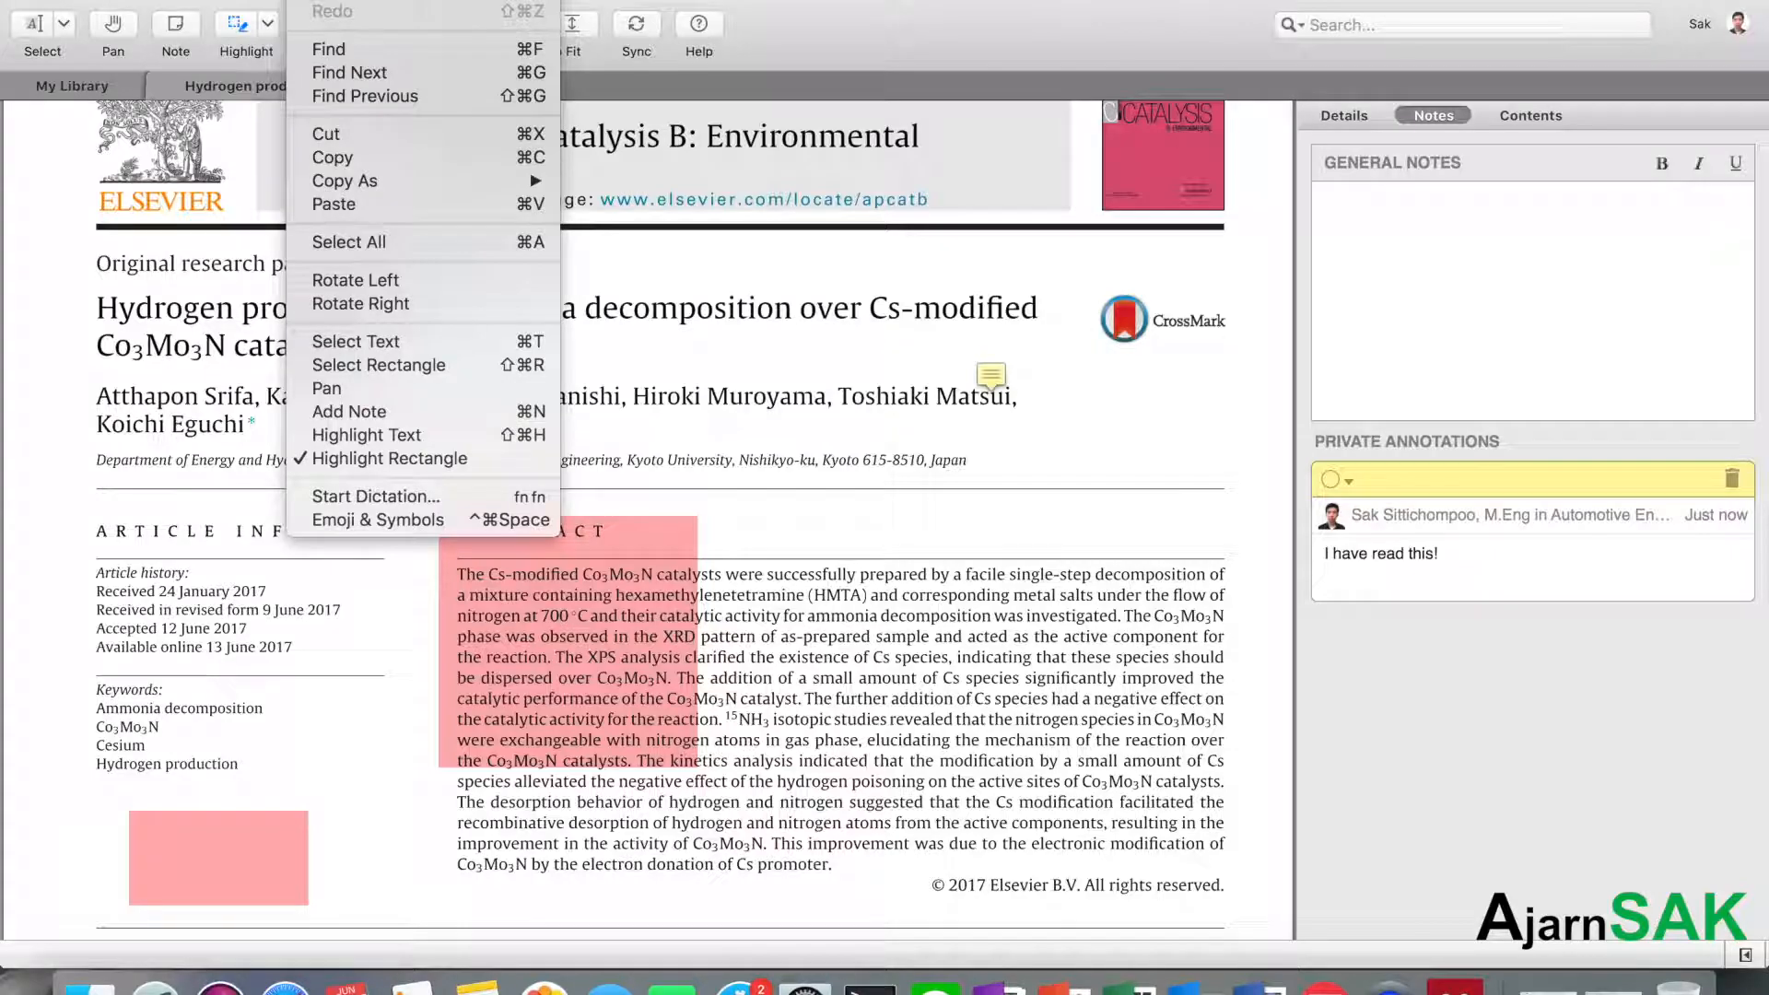
pyautogui.click(342, 1)
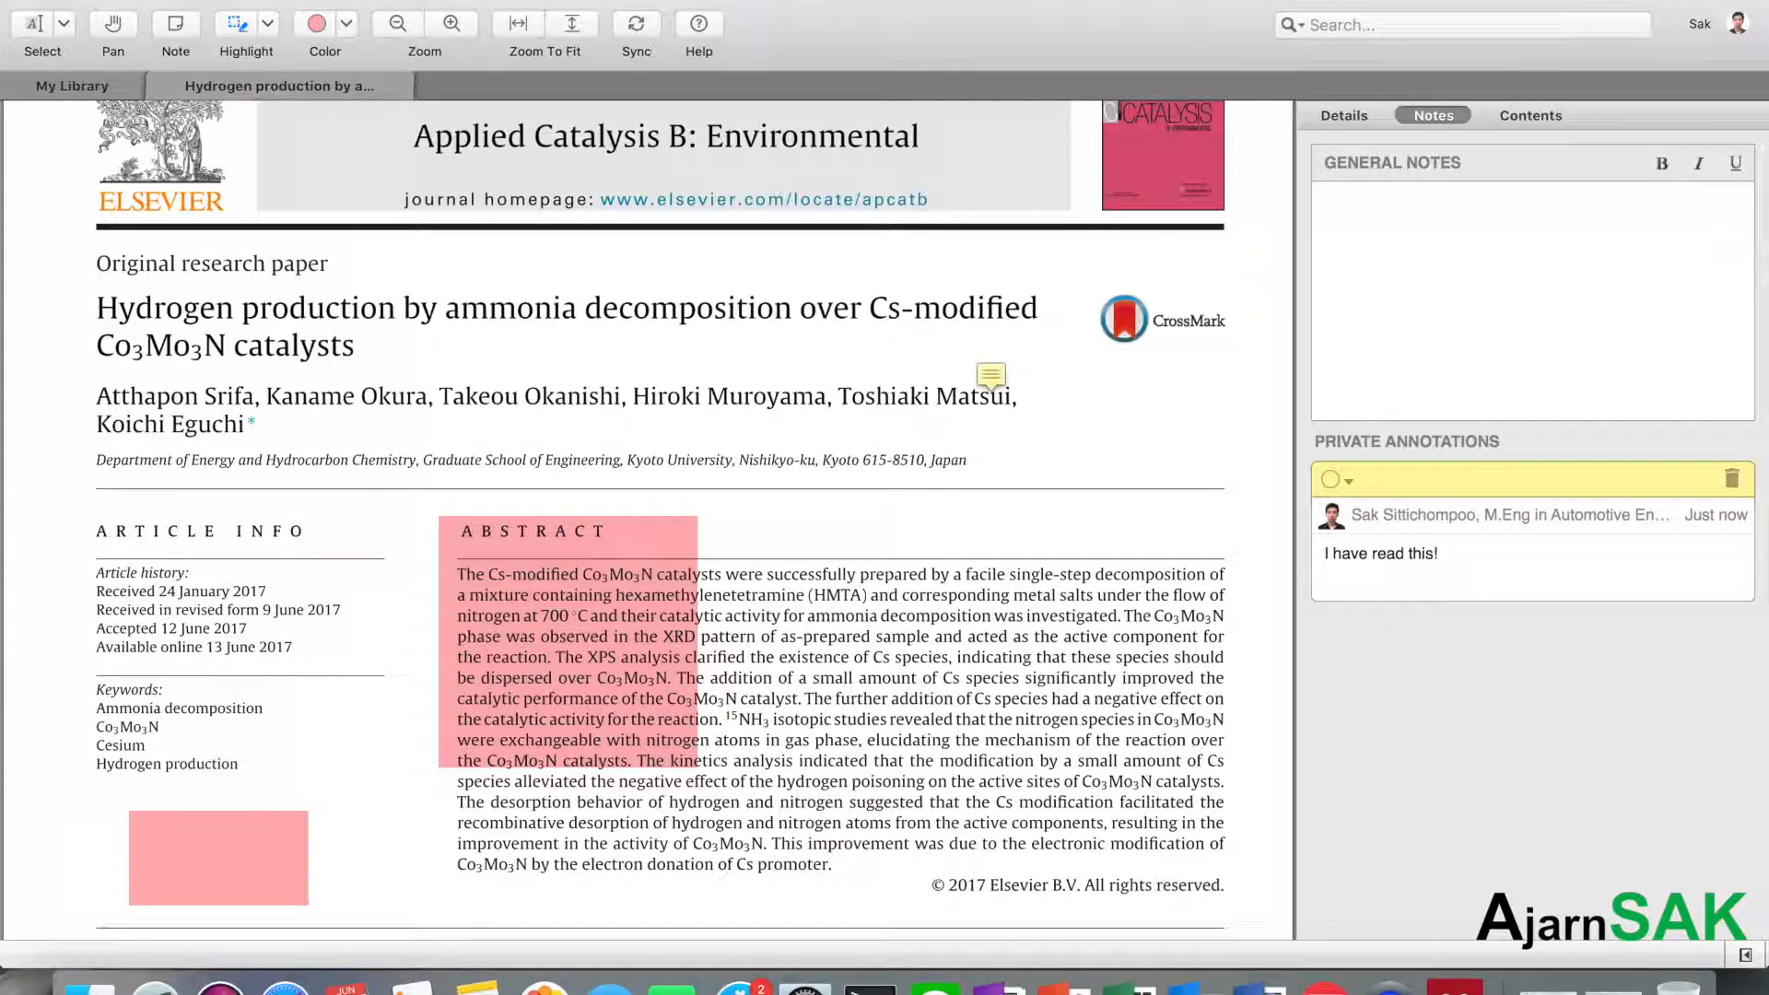
pyautogui.press('super+z')
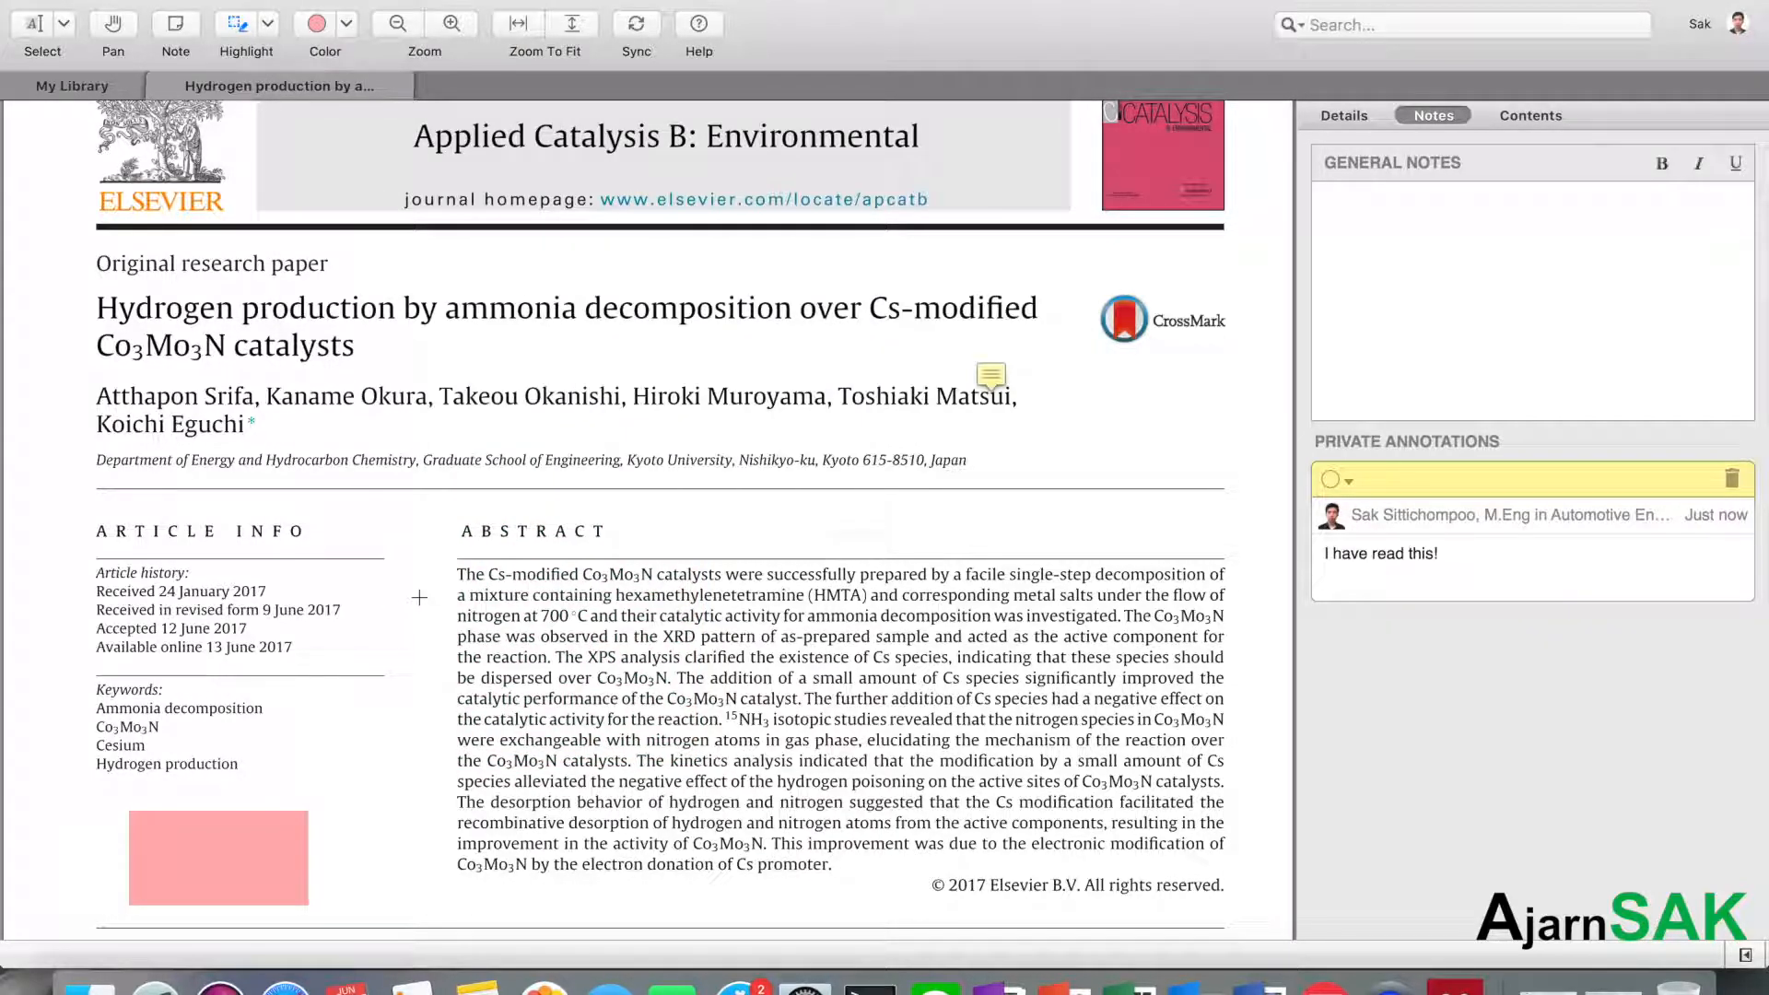
pyautogui.press('super+z')
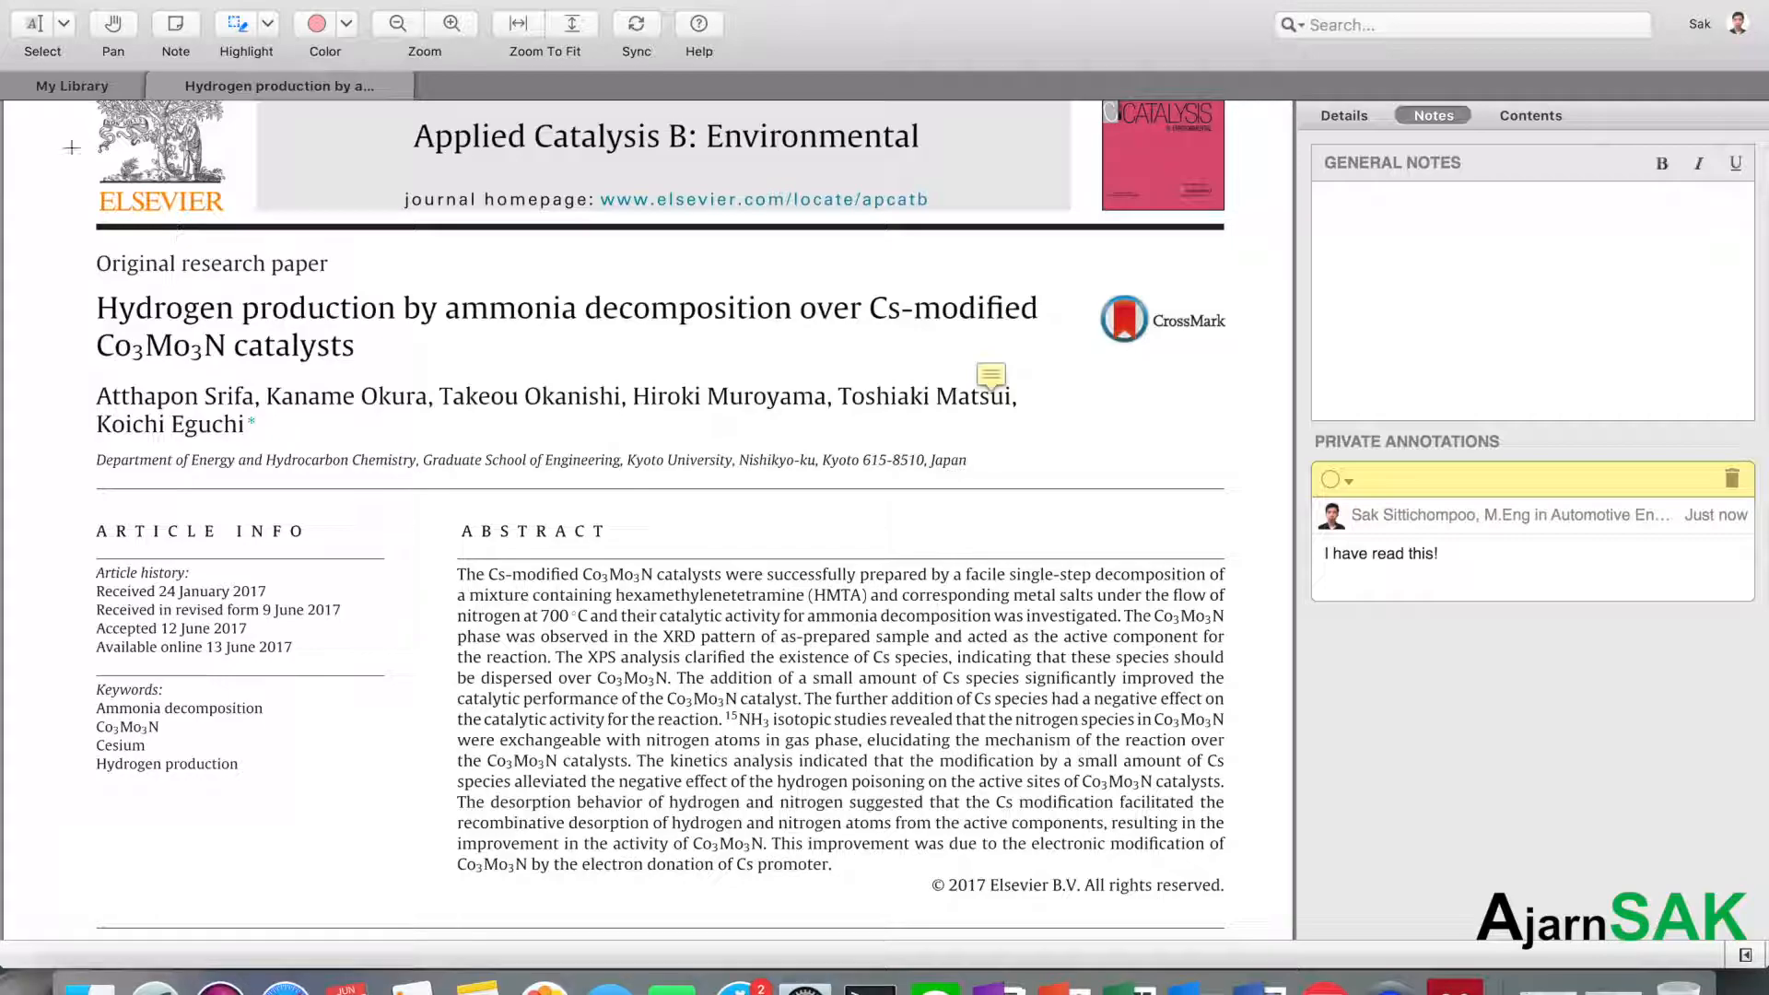
# Highlight the fourth author's name in red as a text highlight and undo that highlight
pyautogui.click(268, 23)
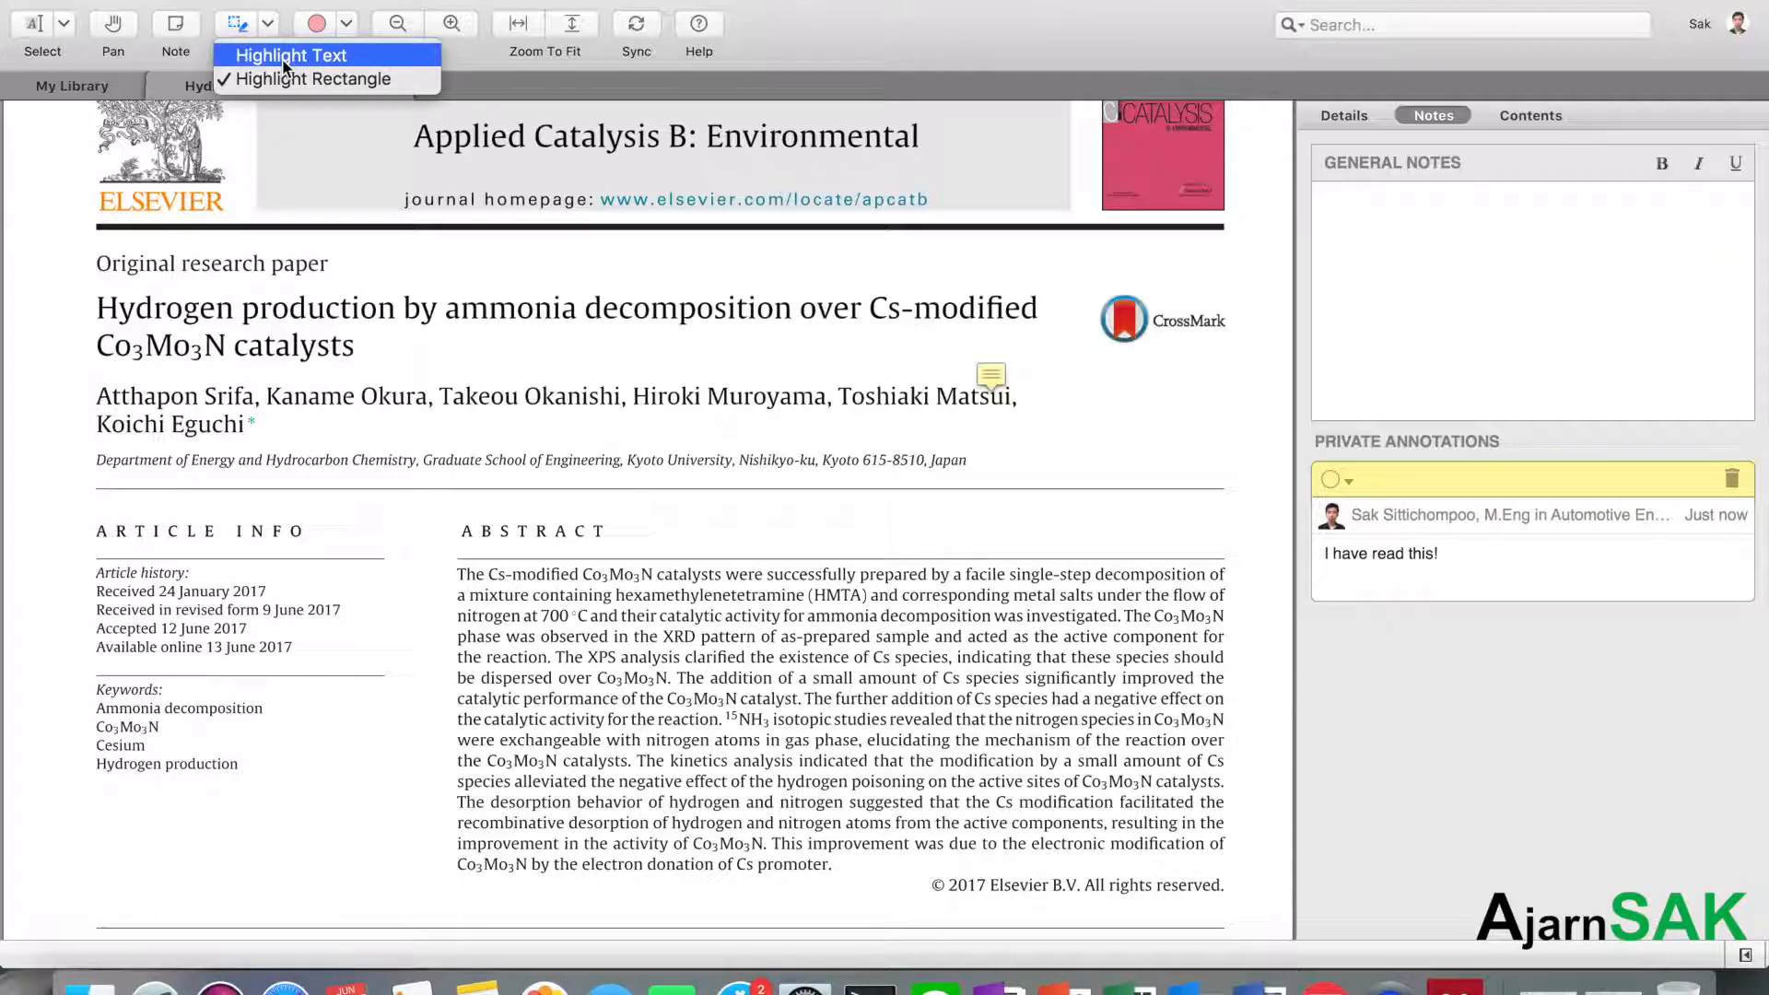
pyautogui.click(286, 57)
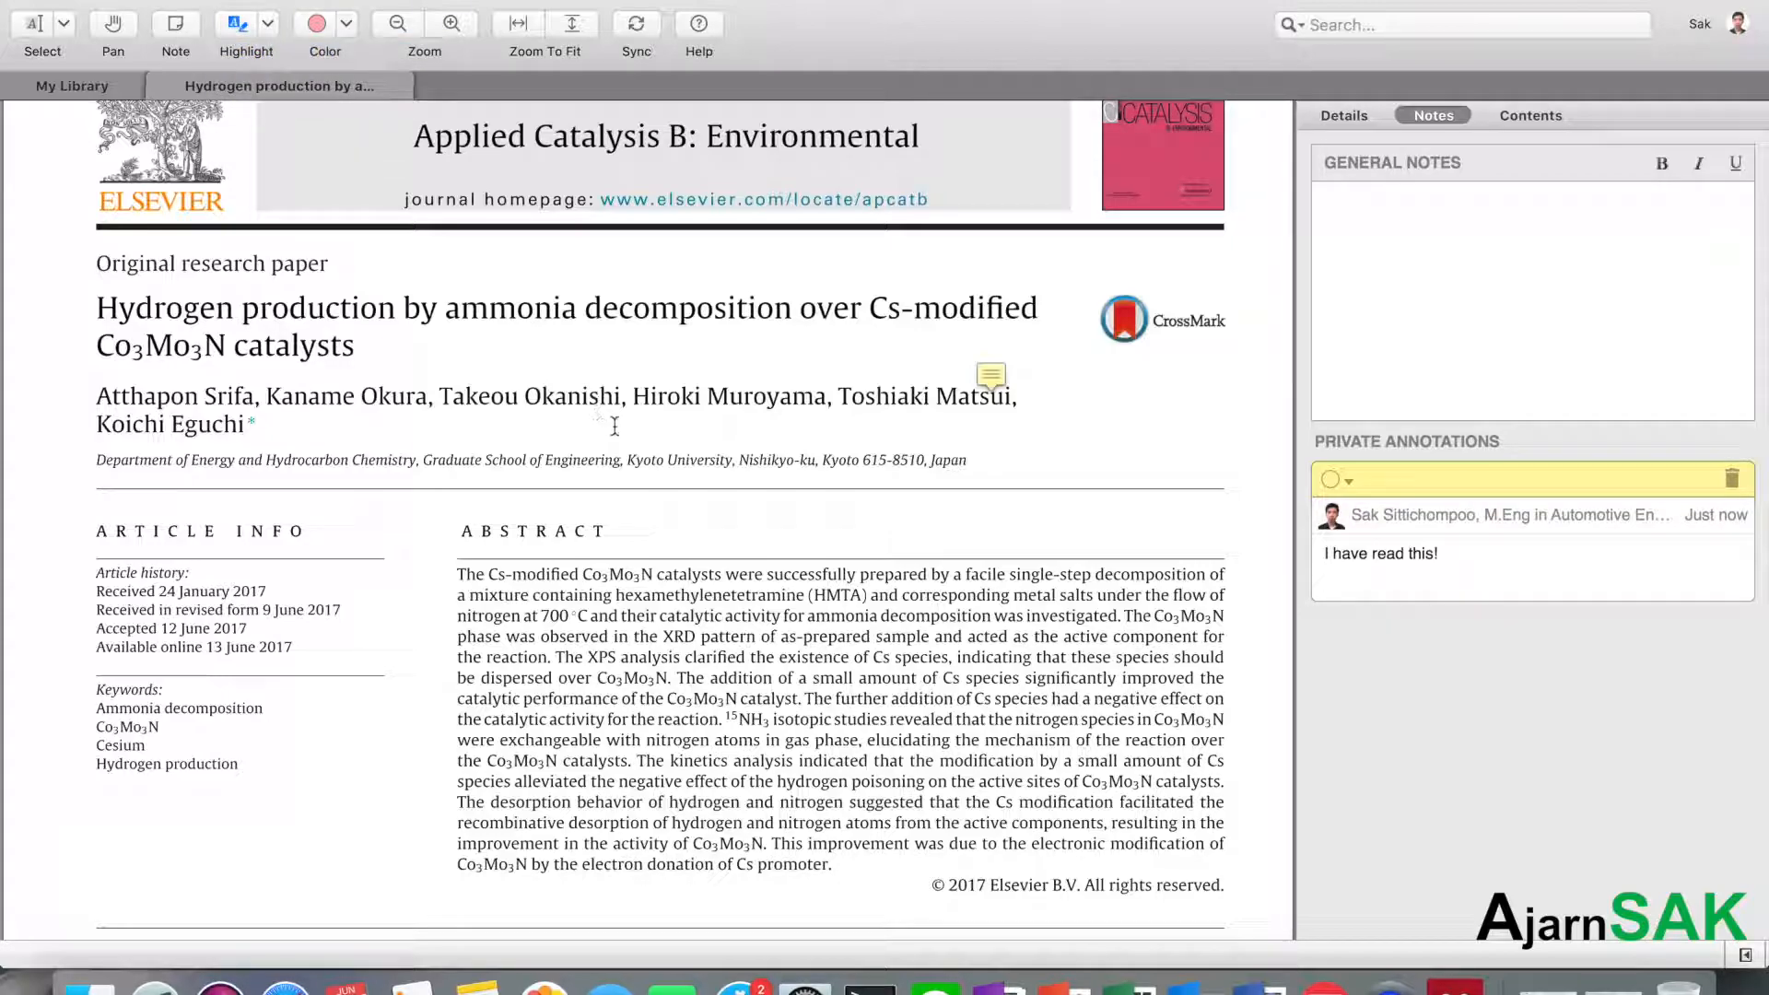
pyautogui.moveTo(632, 399); pyautogui.dragTo(832, 403)
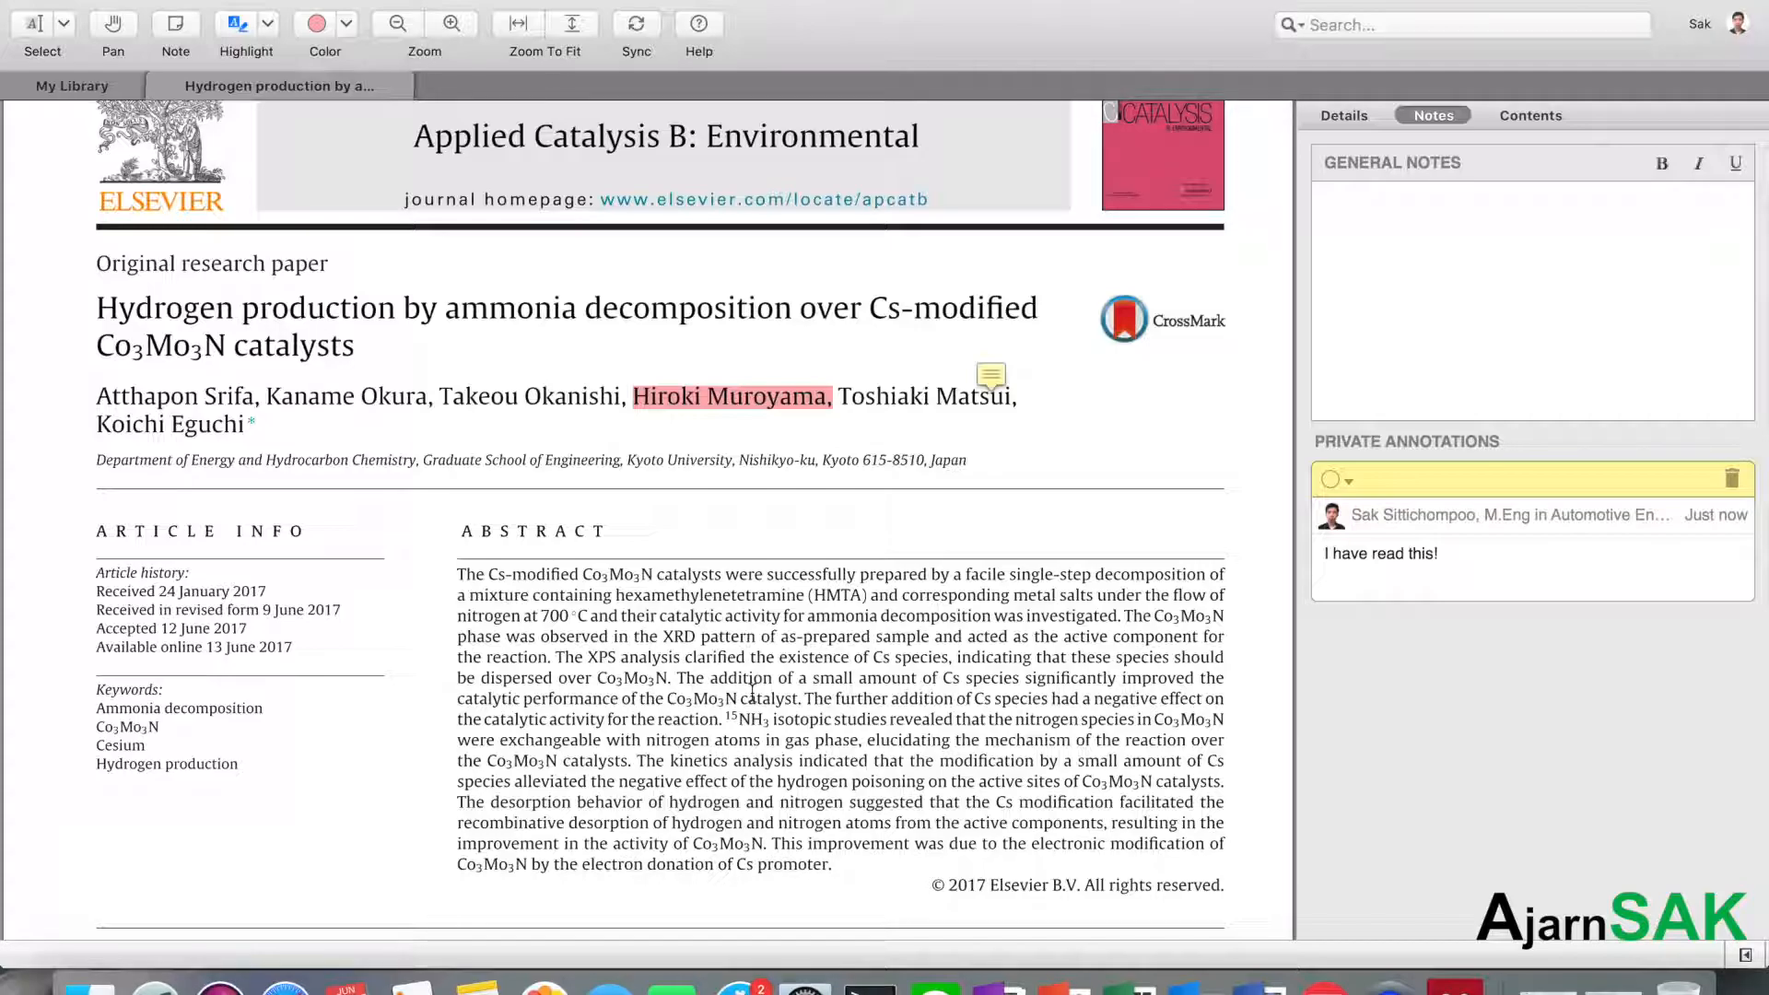
pyautogui.press('super+z')
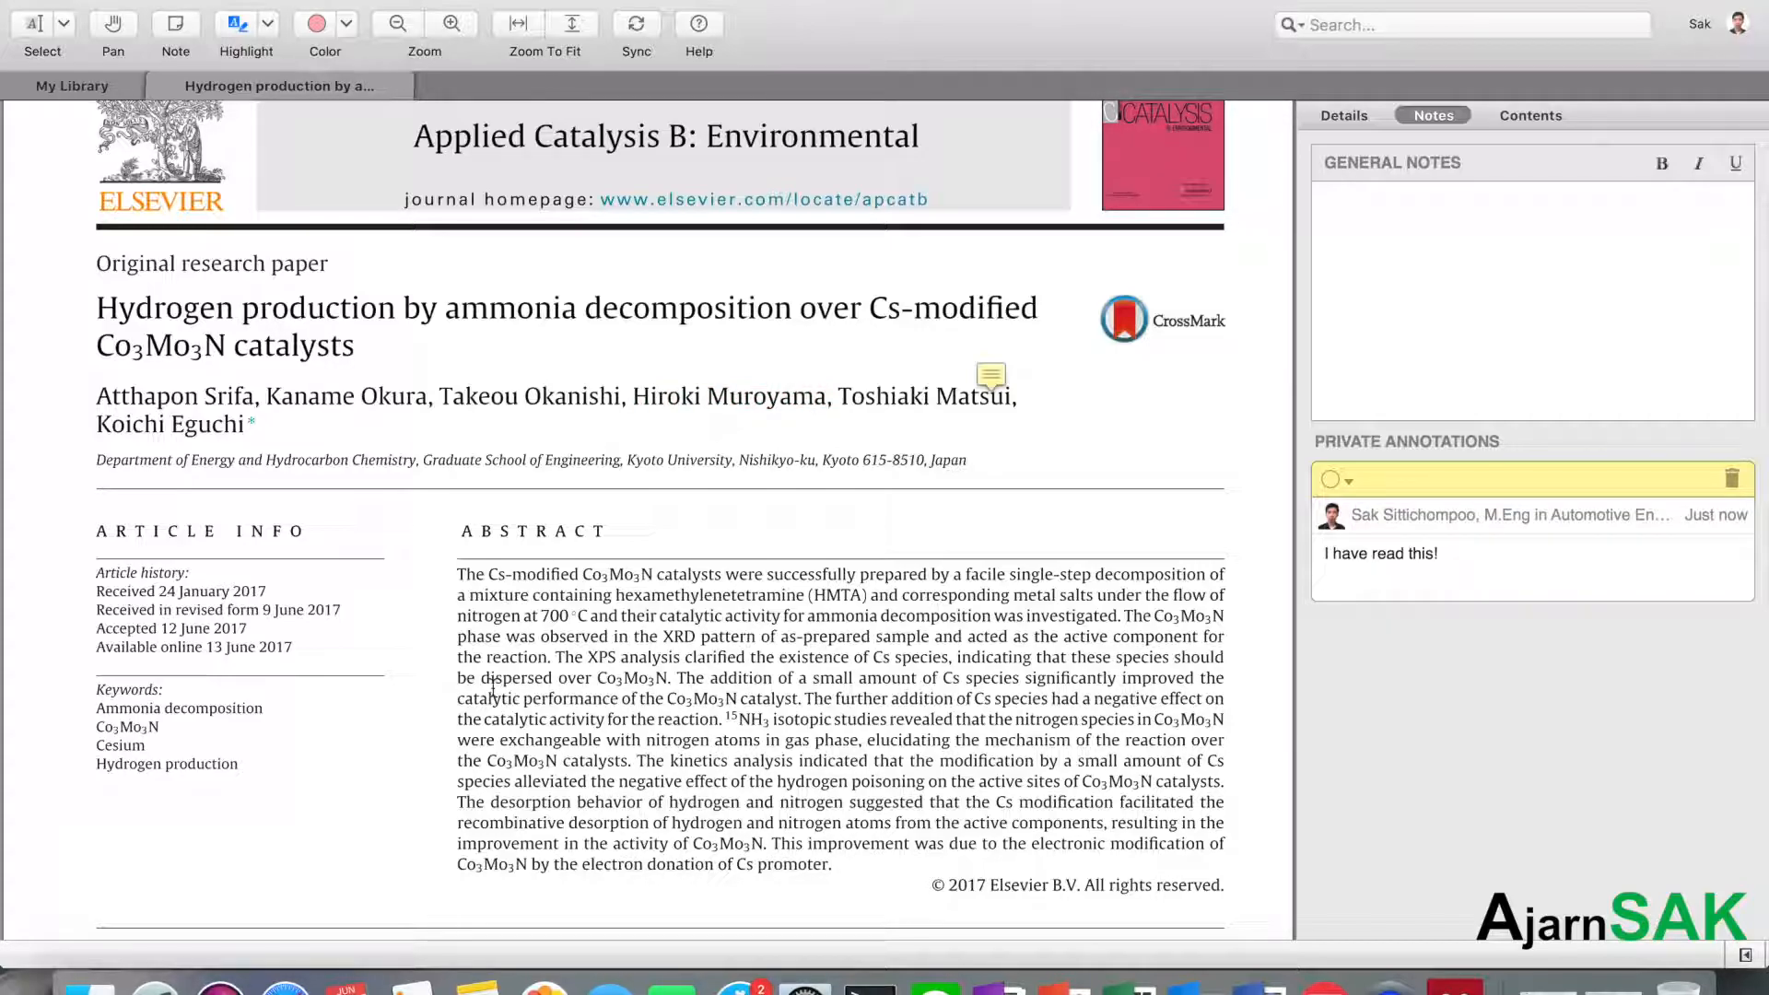
# Sync the library and review the paper's bibliographic details, from title and journal down to catalog IDs and attached files
pyautogui.scroll(-10, 493, 686)
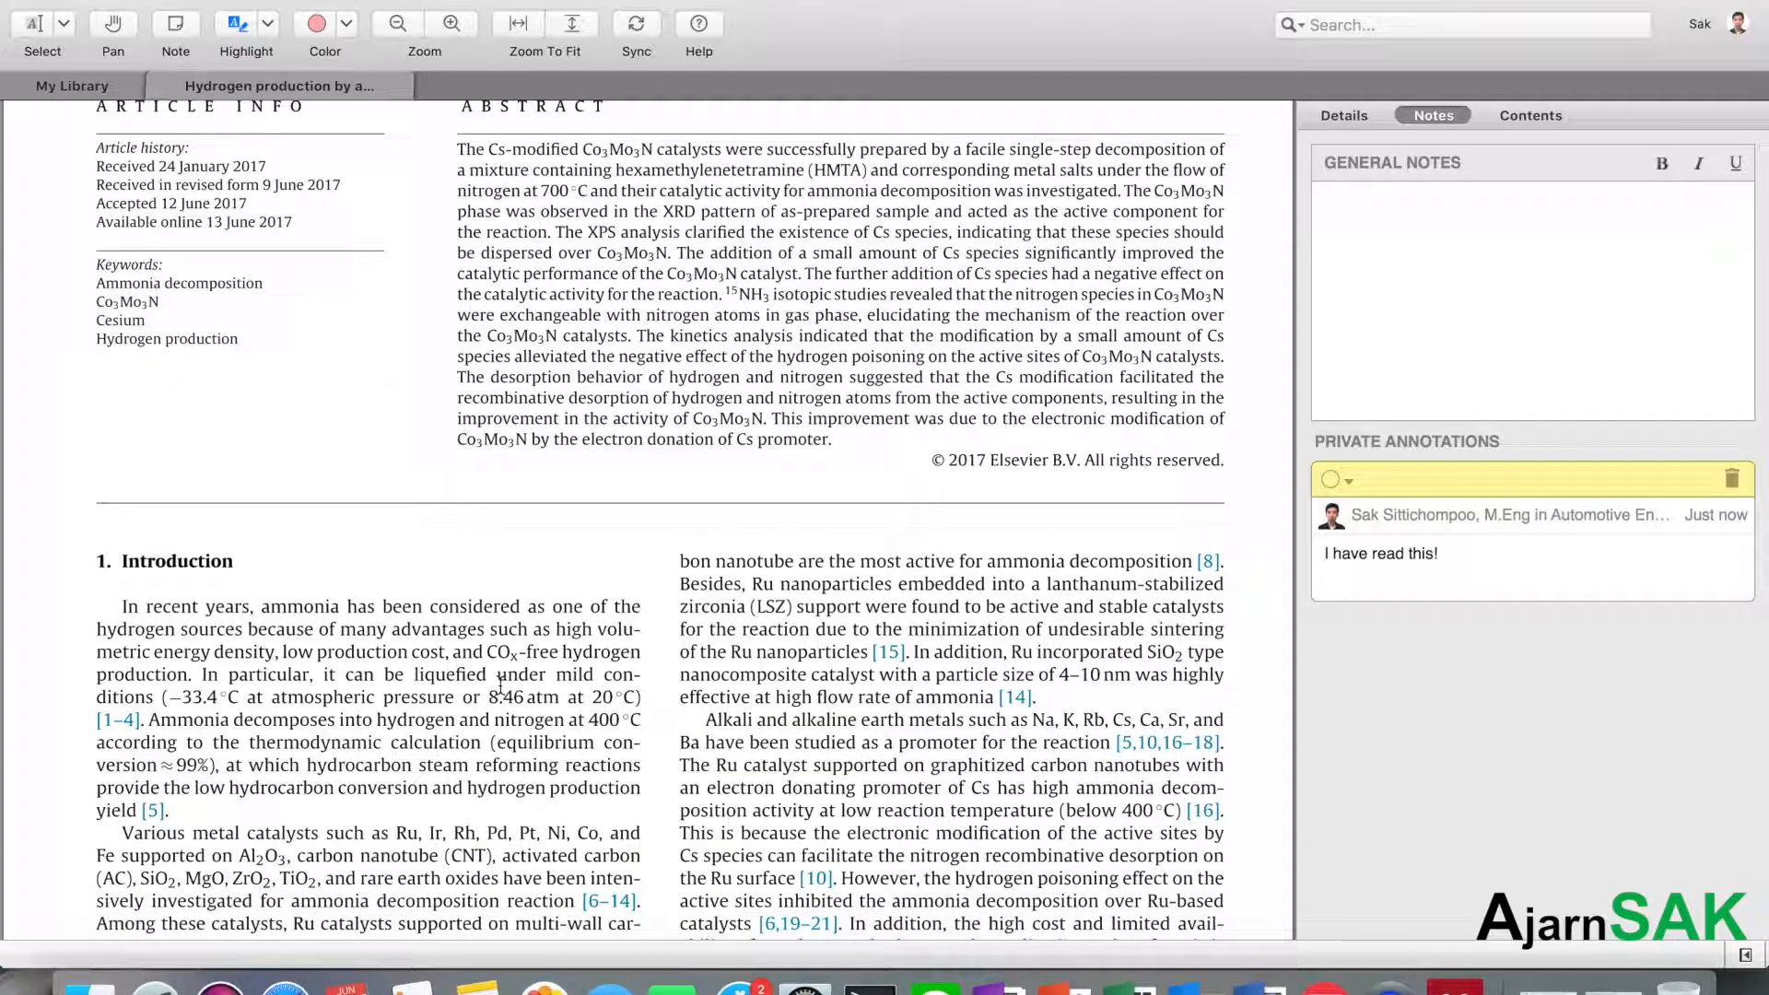
pyautogui.click(631, 28)
pyautogui.click(1330, 121)
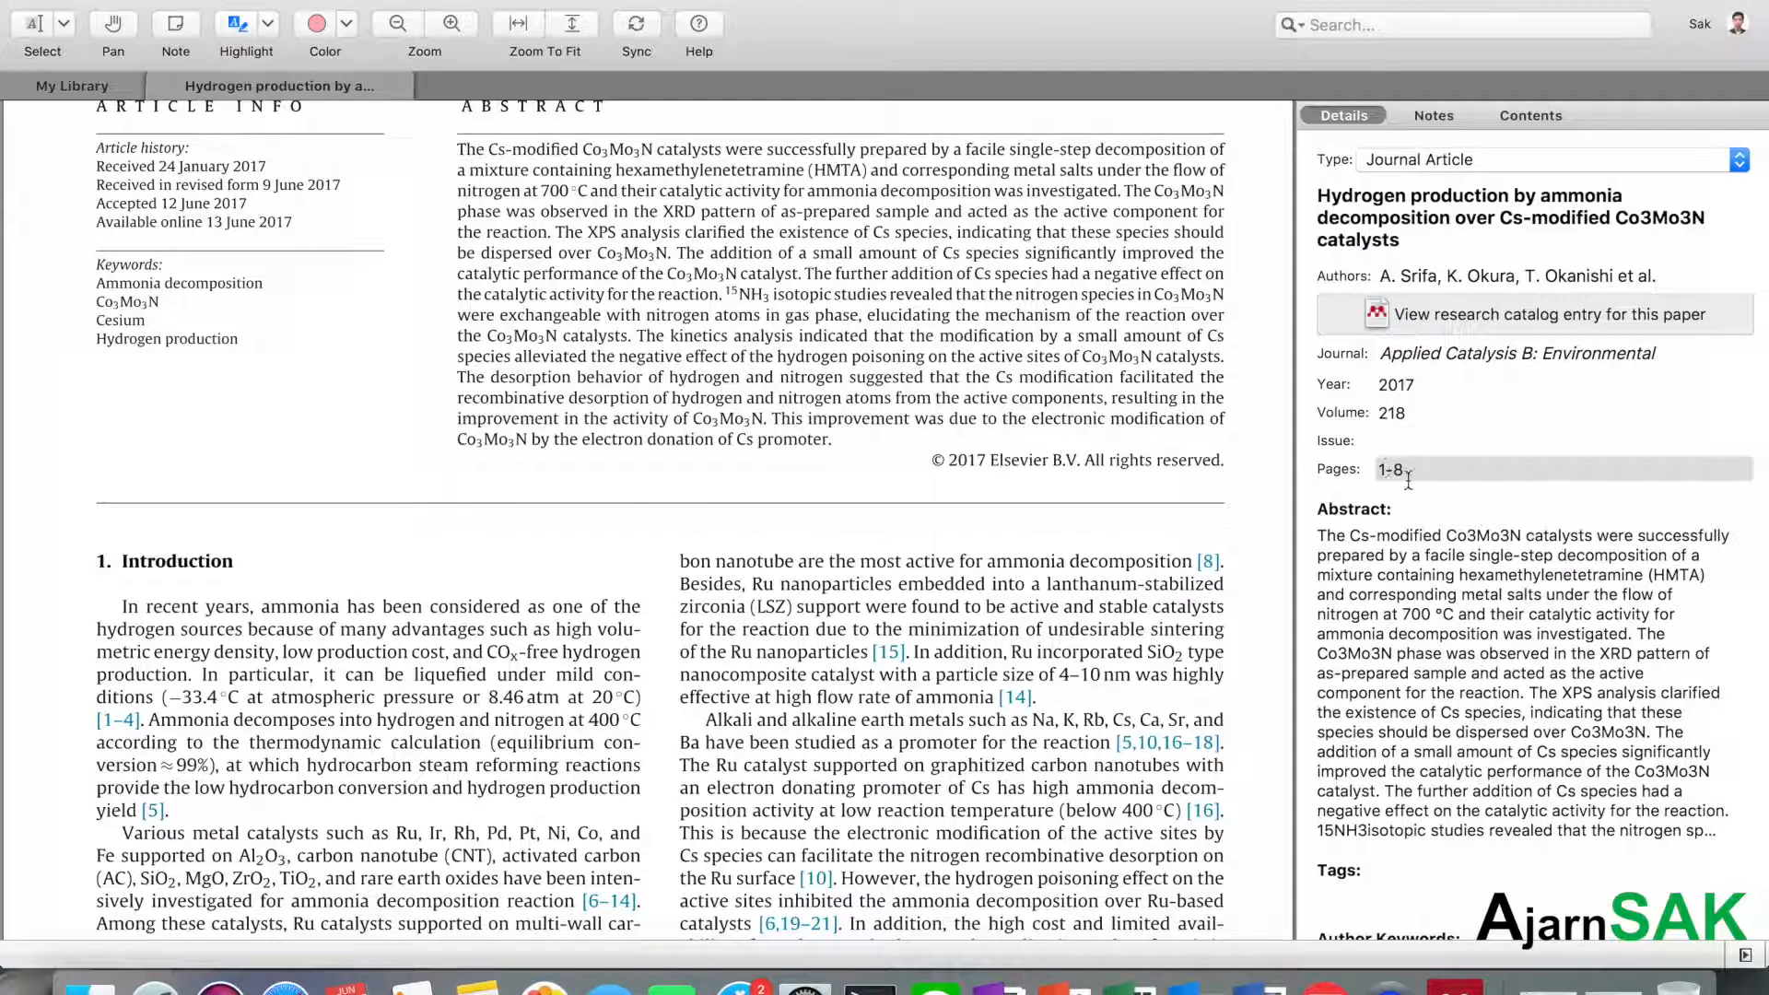
pyautogui.scroll(-3, 1419, 686)
pyautogui.scroll(-10, 1422, 677)
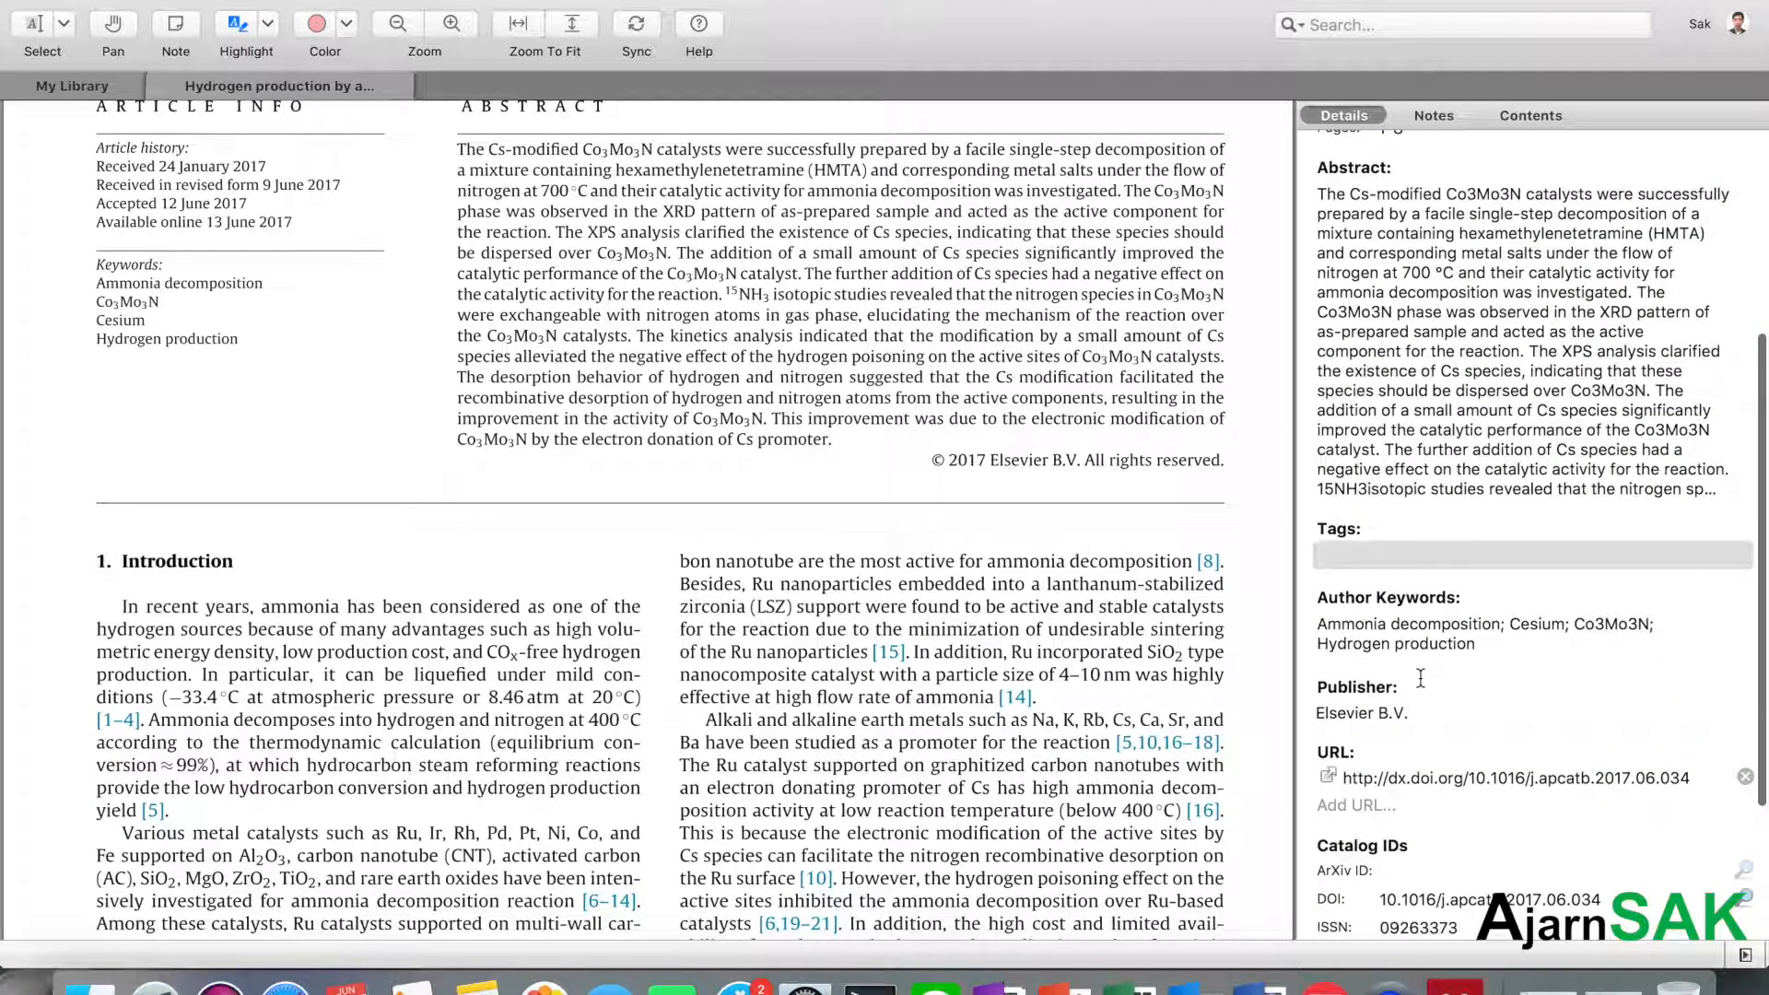
pyautogui.scroll(-2, 1534, 682)
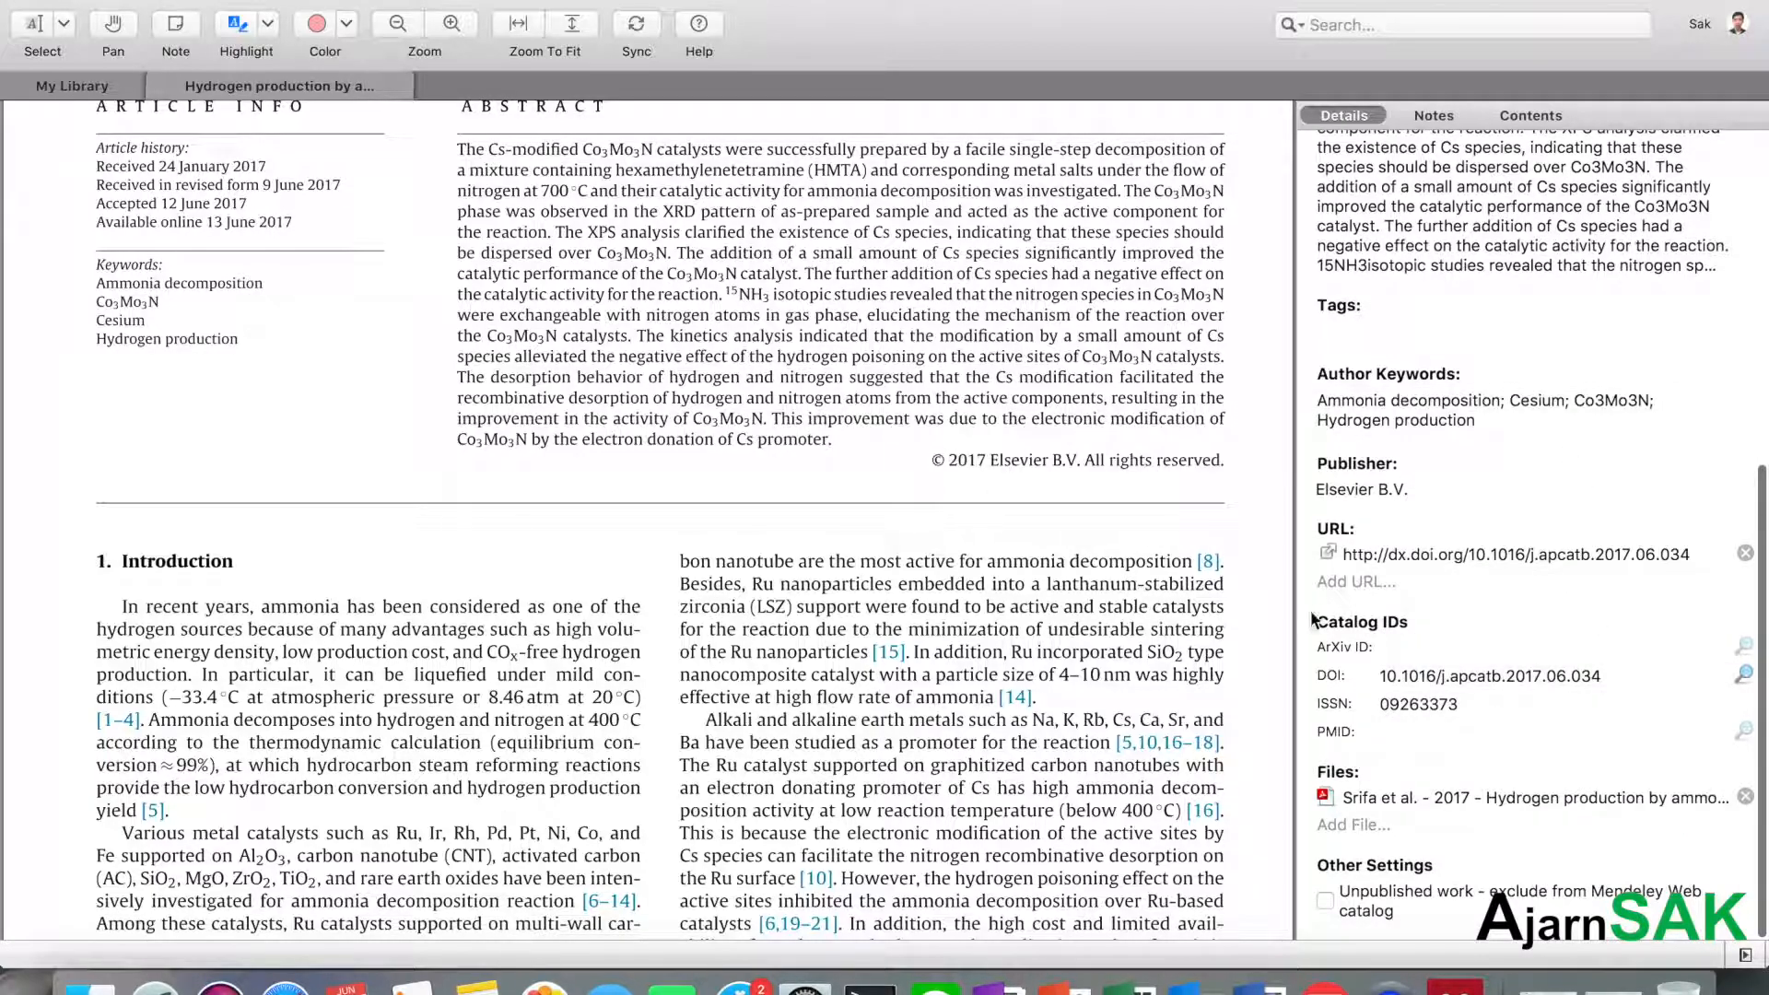
pyautogui.scroll(6, 1473, 693)
pyautogui.scroll(4, 1473, 692)
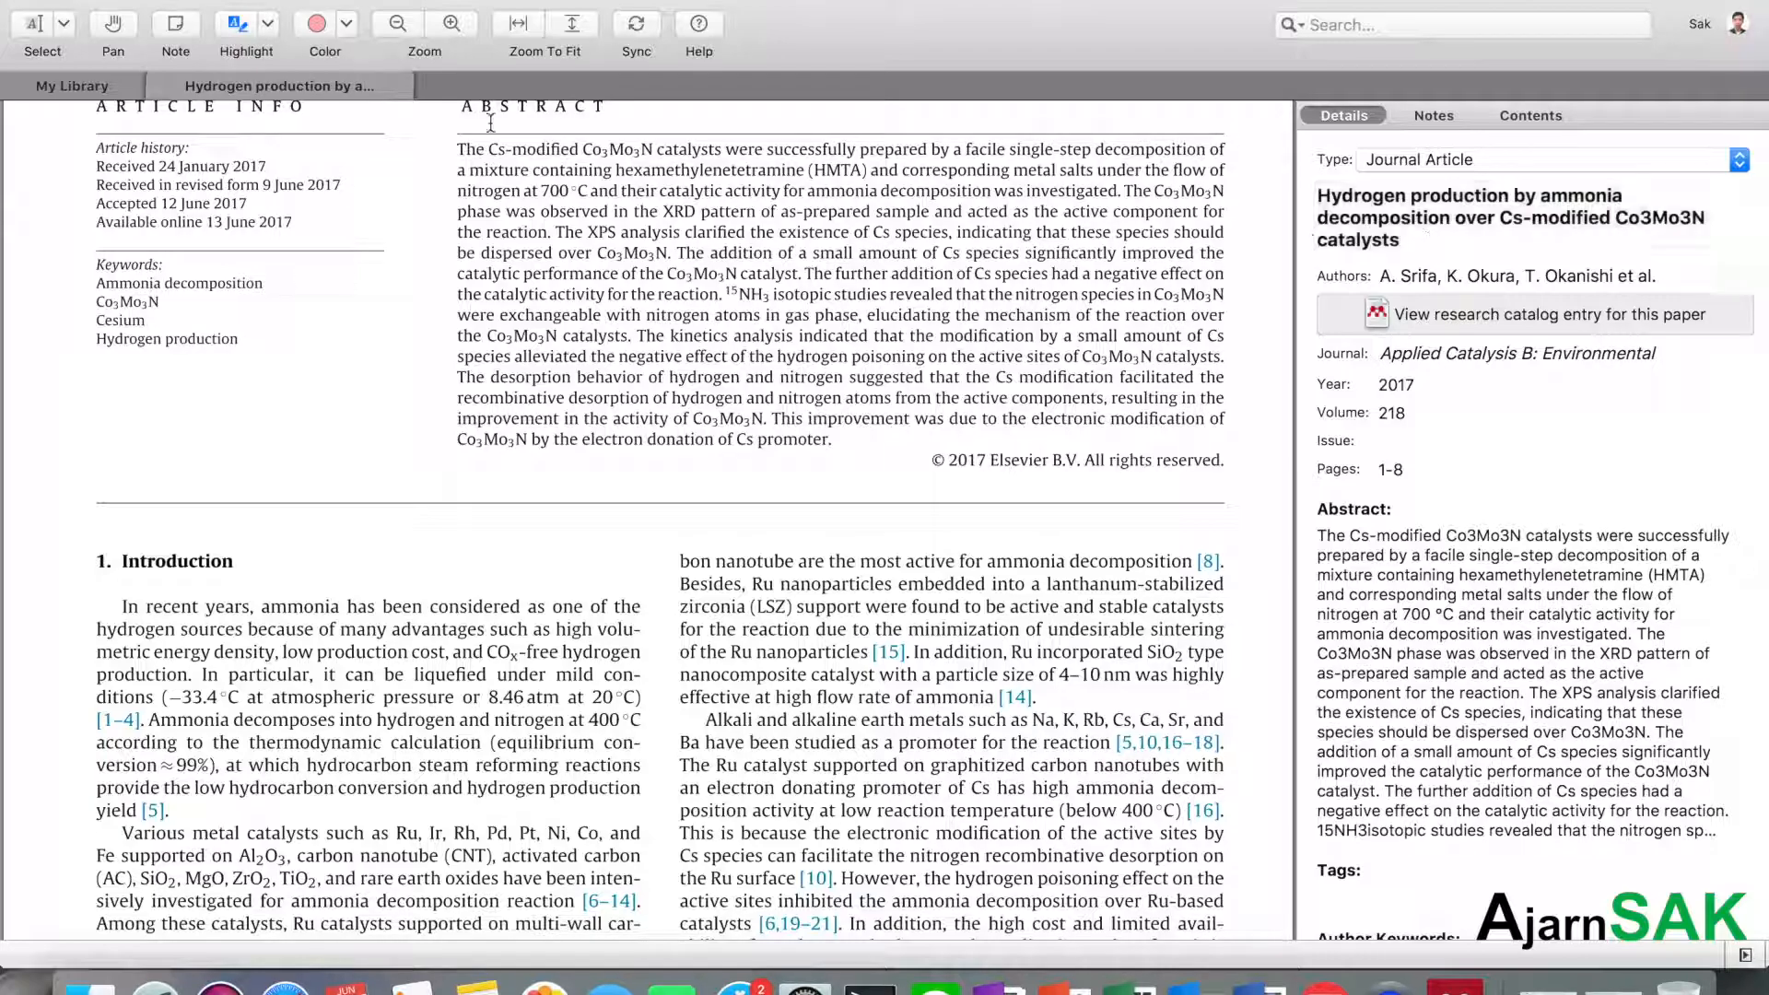
# Return to the library and open "Energy System with Enzyme Decomposition for a Fuel-Cell Electric Vehicle" from the H2 from NH3 folder
pyautogui.click(67, 87)
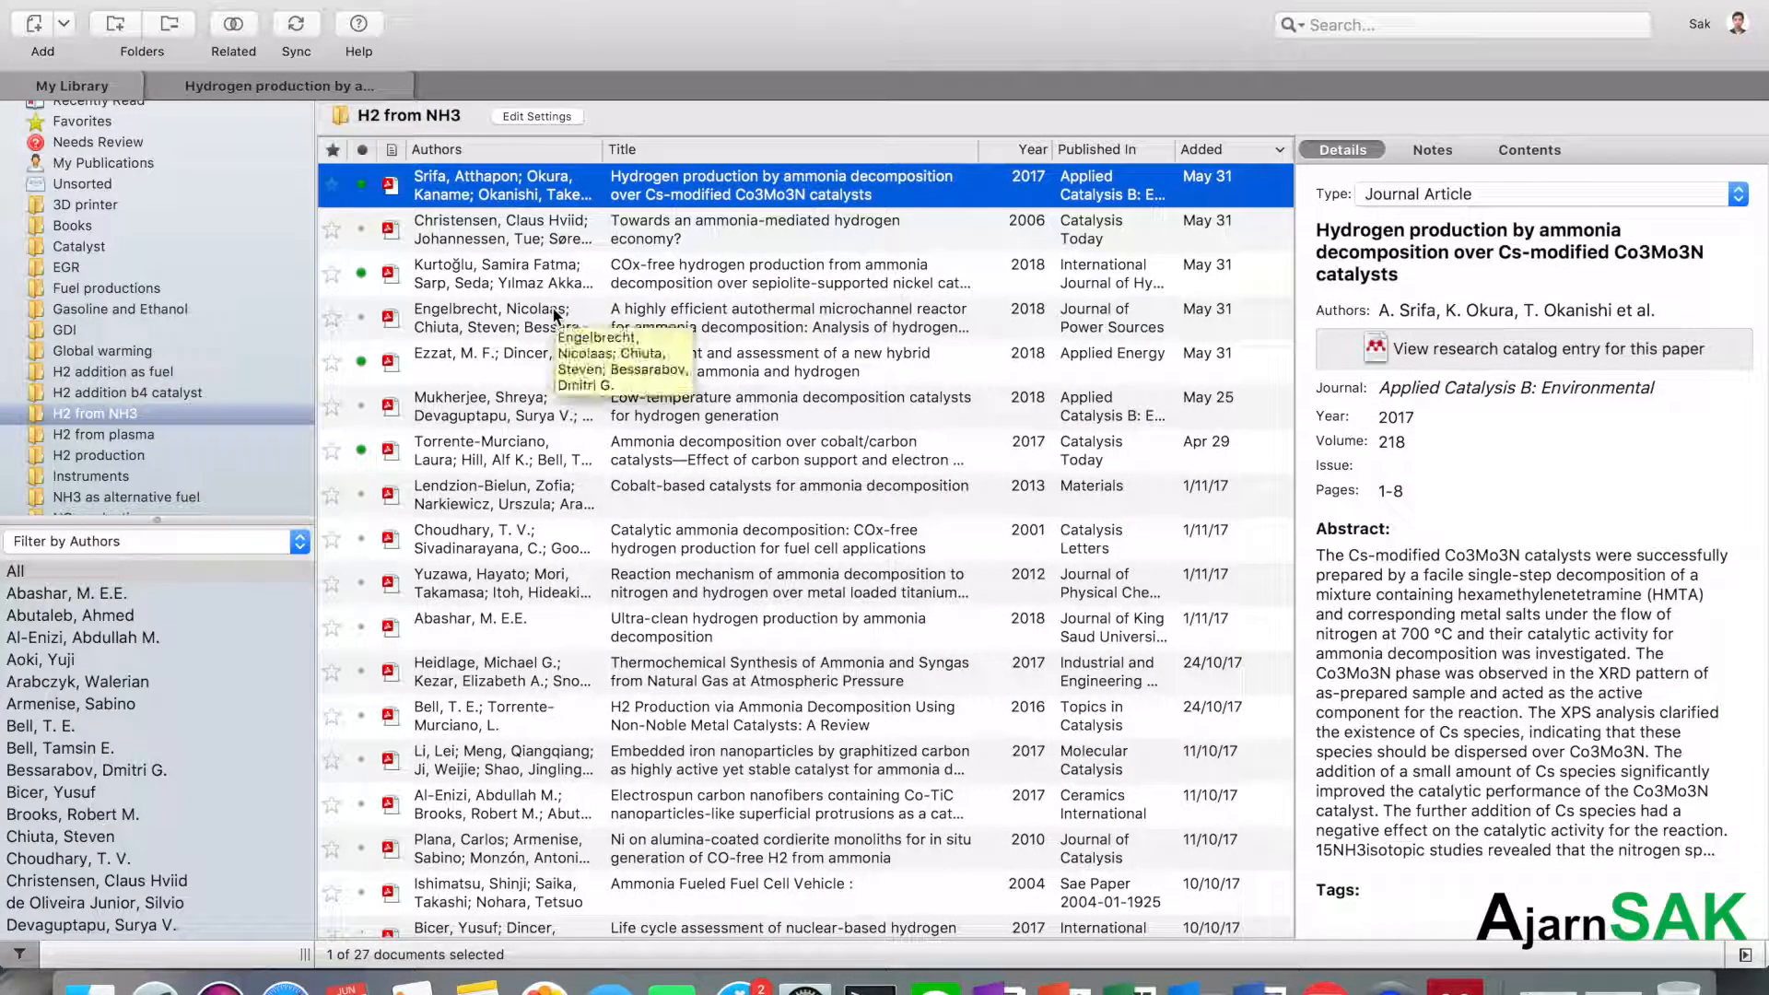
pyautogui.scroll(-8, 584, 380)
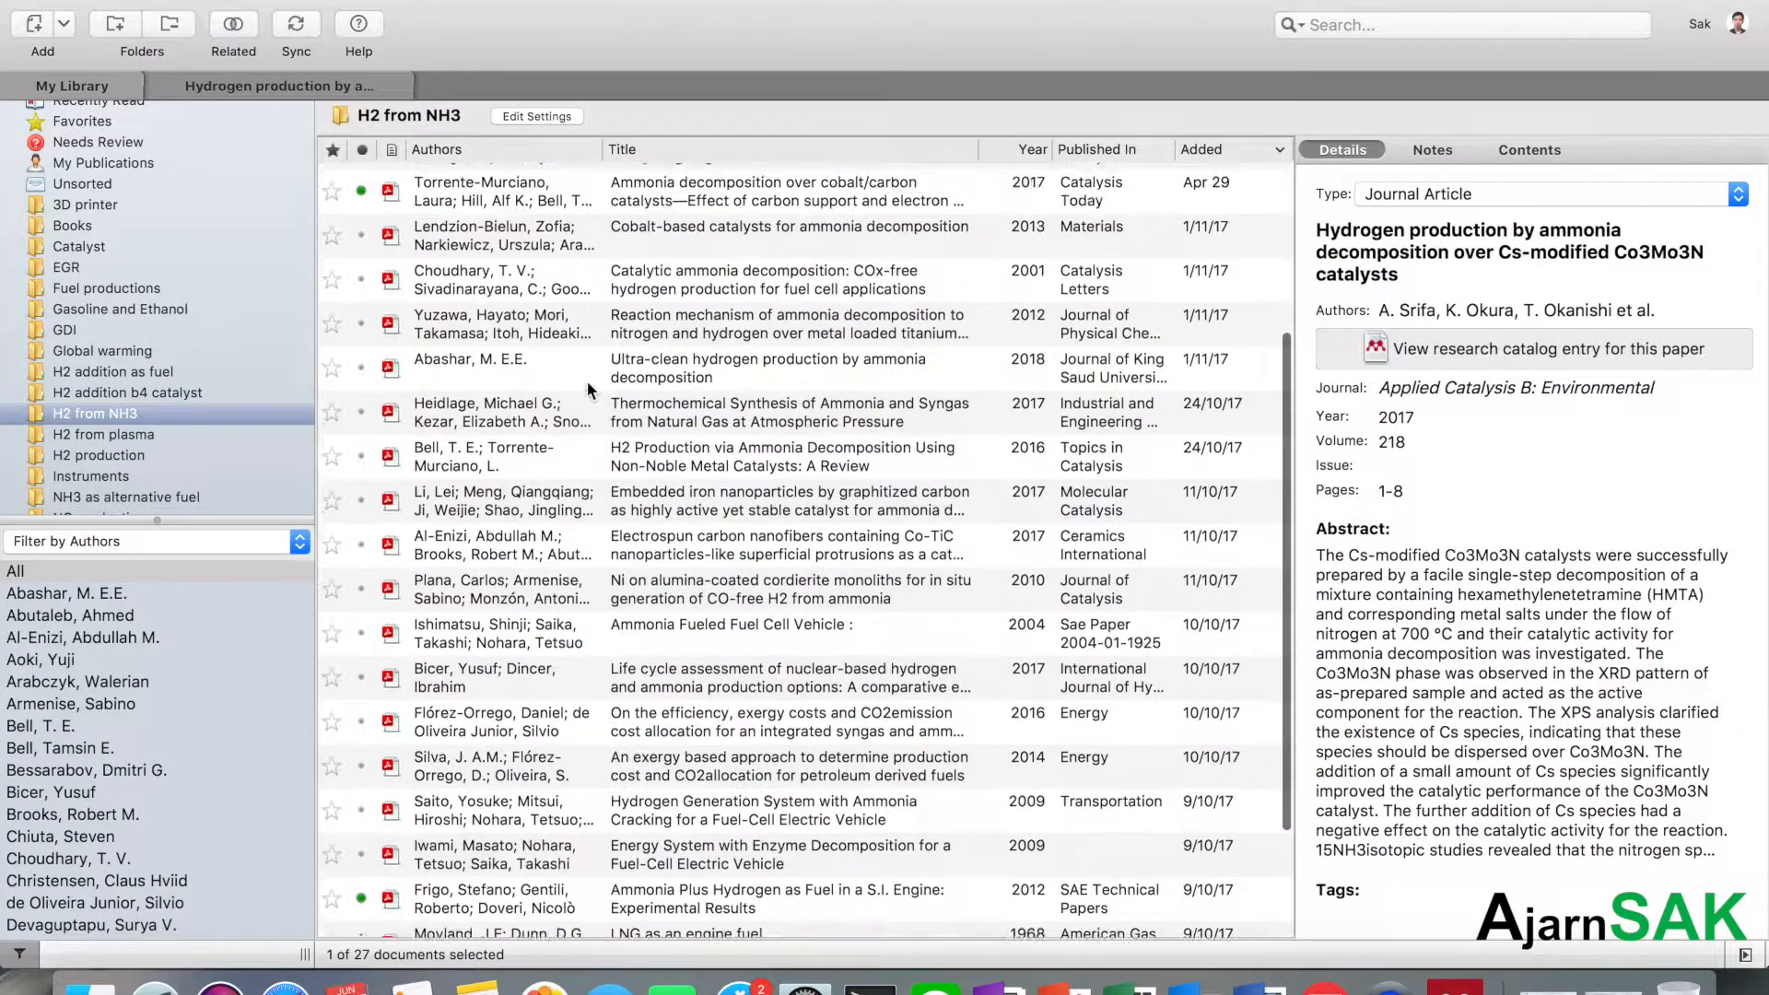
pyautogui.scroll(-1, 932, 485)
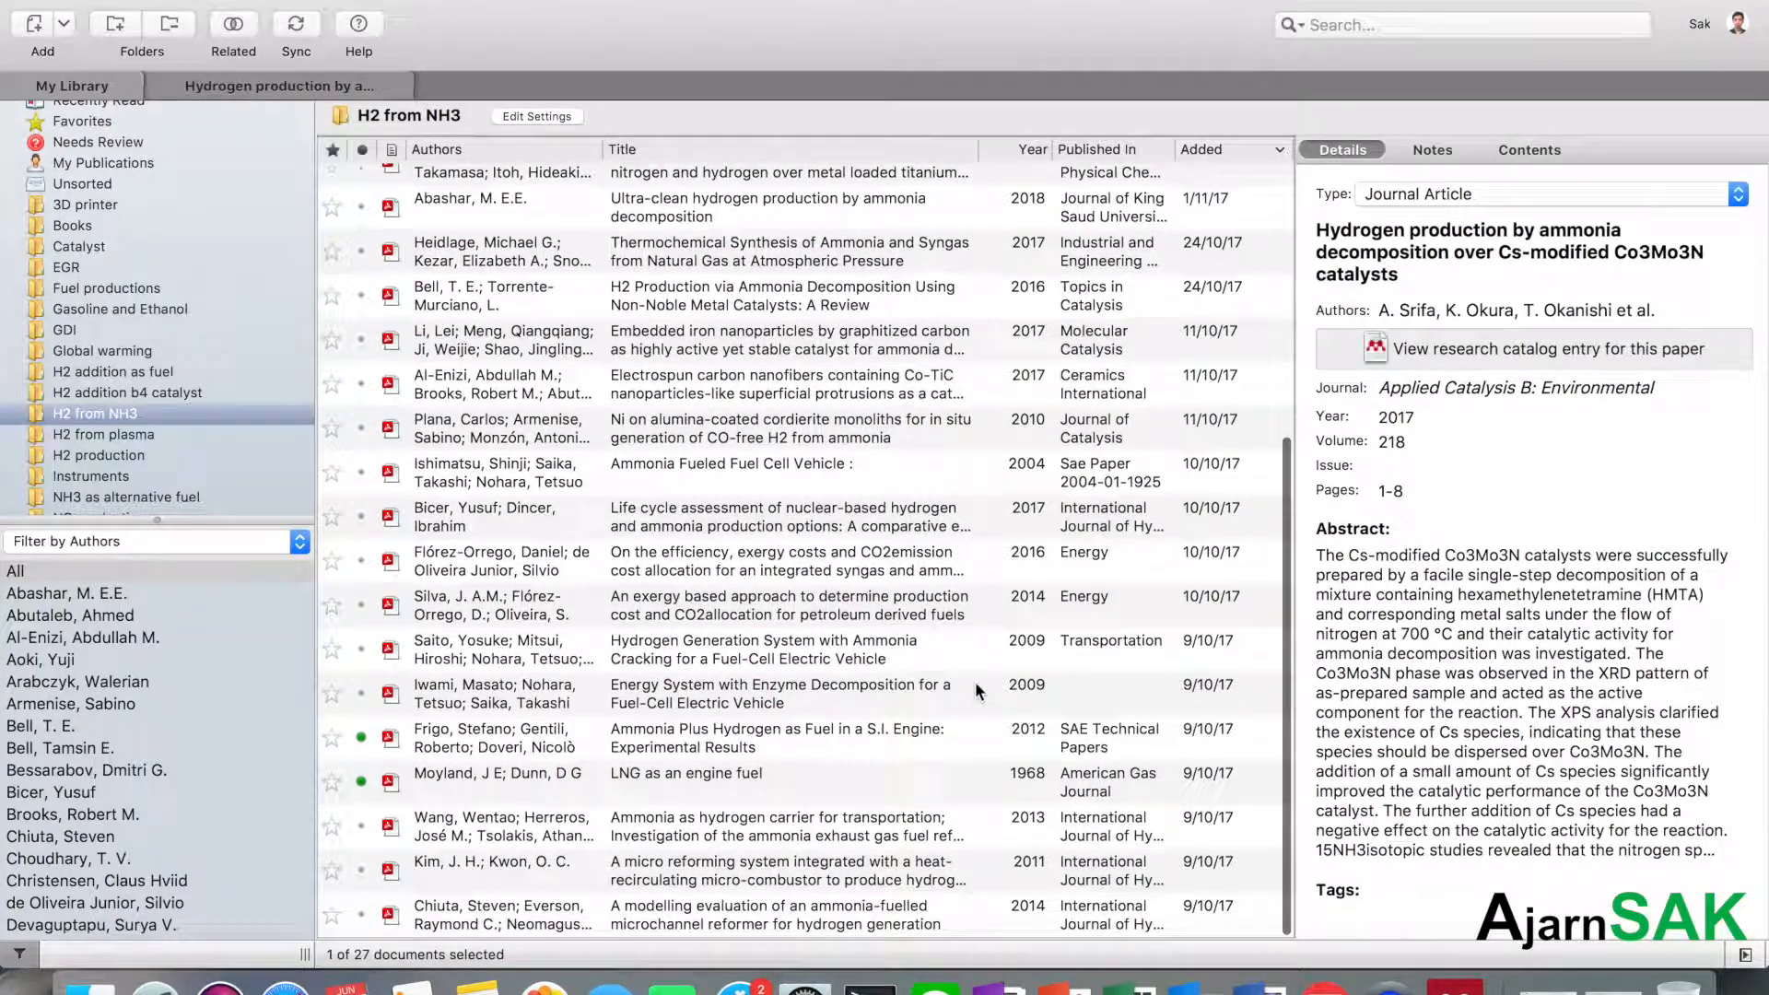
pyautogui.click(778, 696)
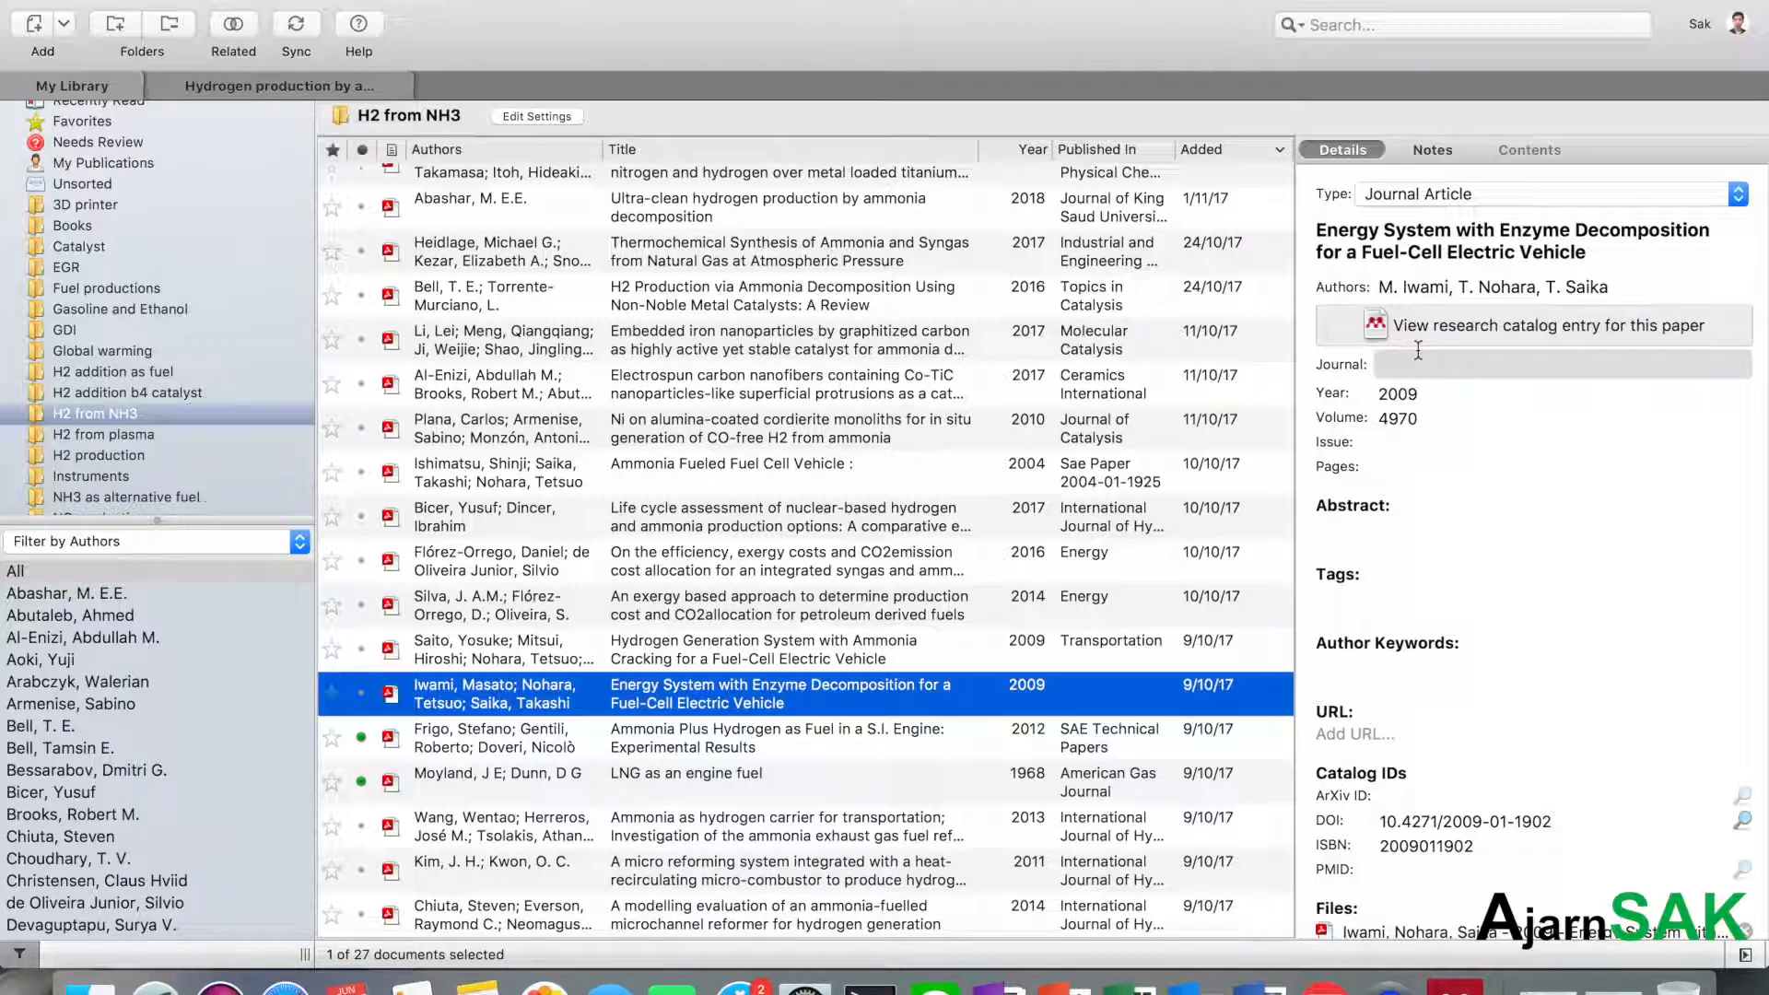
pyautogui.doubleClick(661, 703)
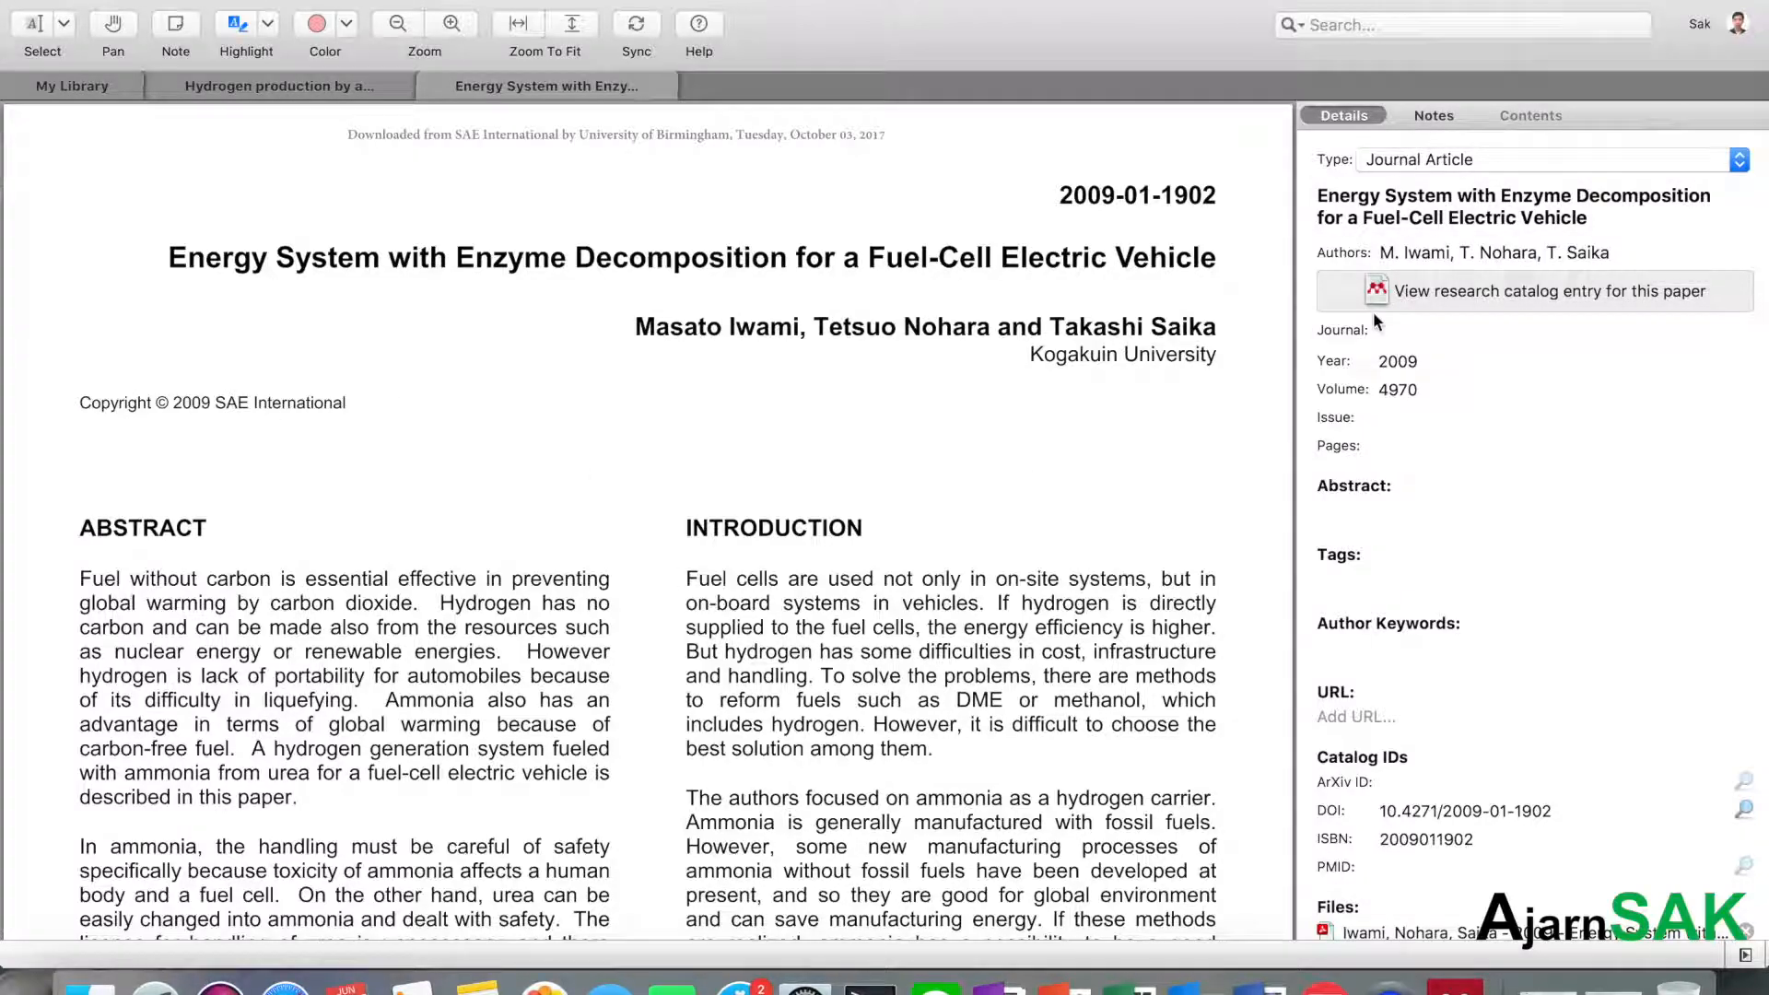
# Fill in the paper's empty journal name with the suggested entry "SAE international"
pyautogui.click(1466, 332)
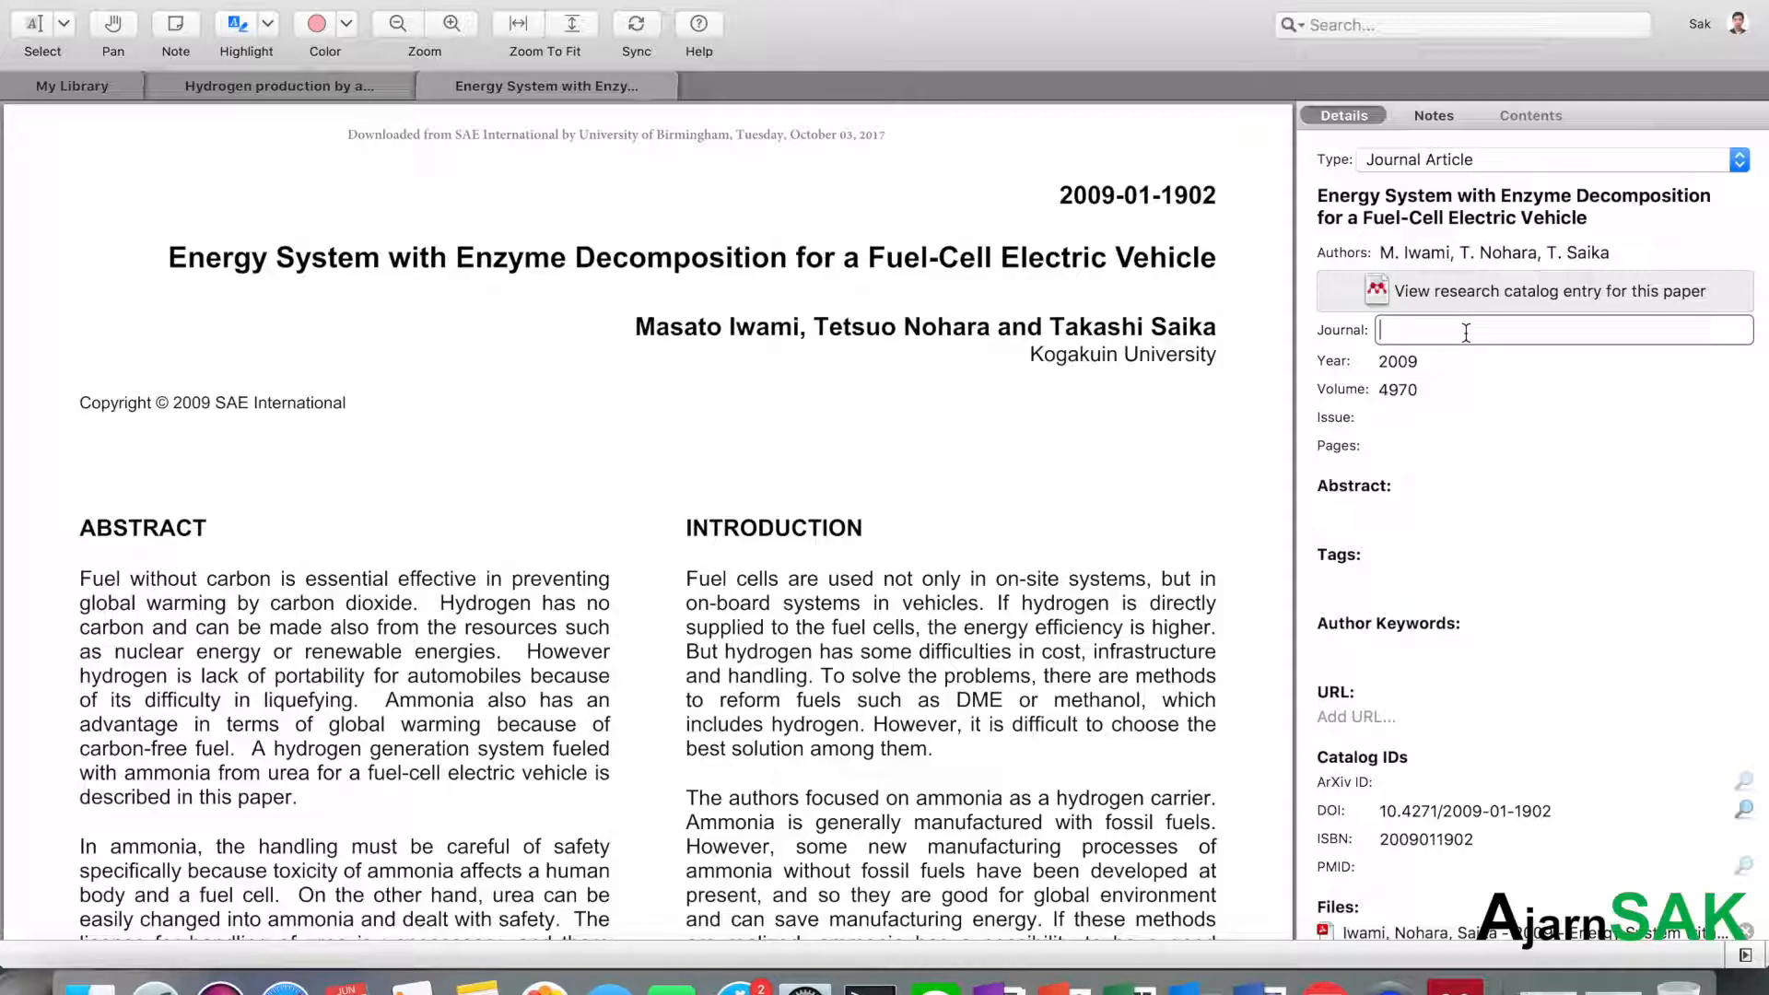
pyautogui.write('S')
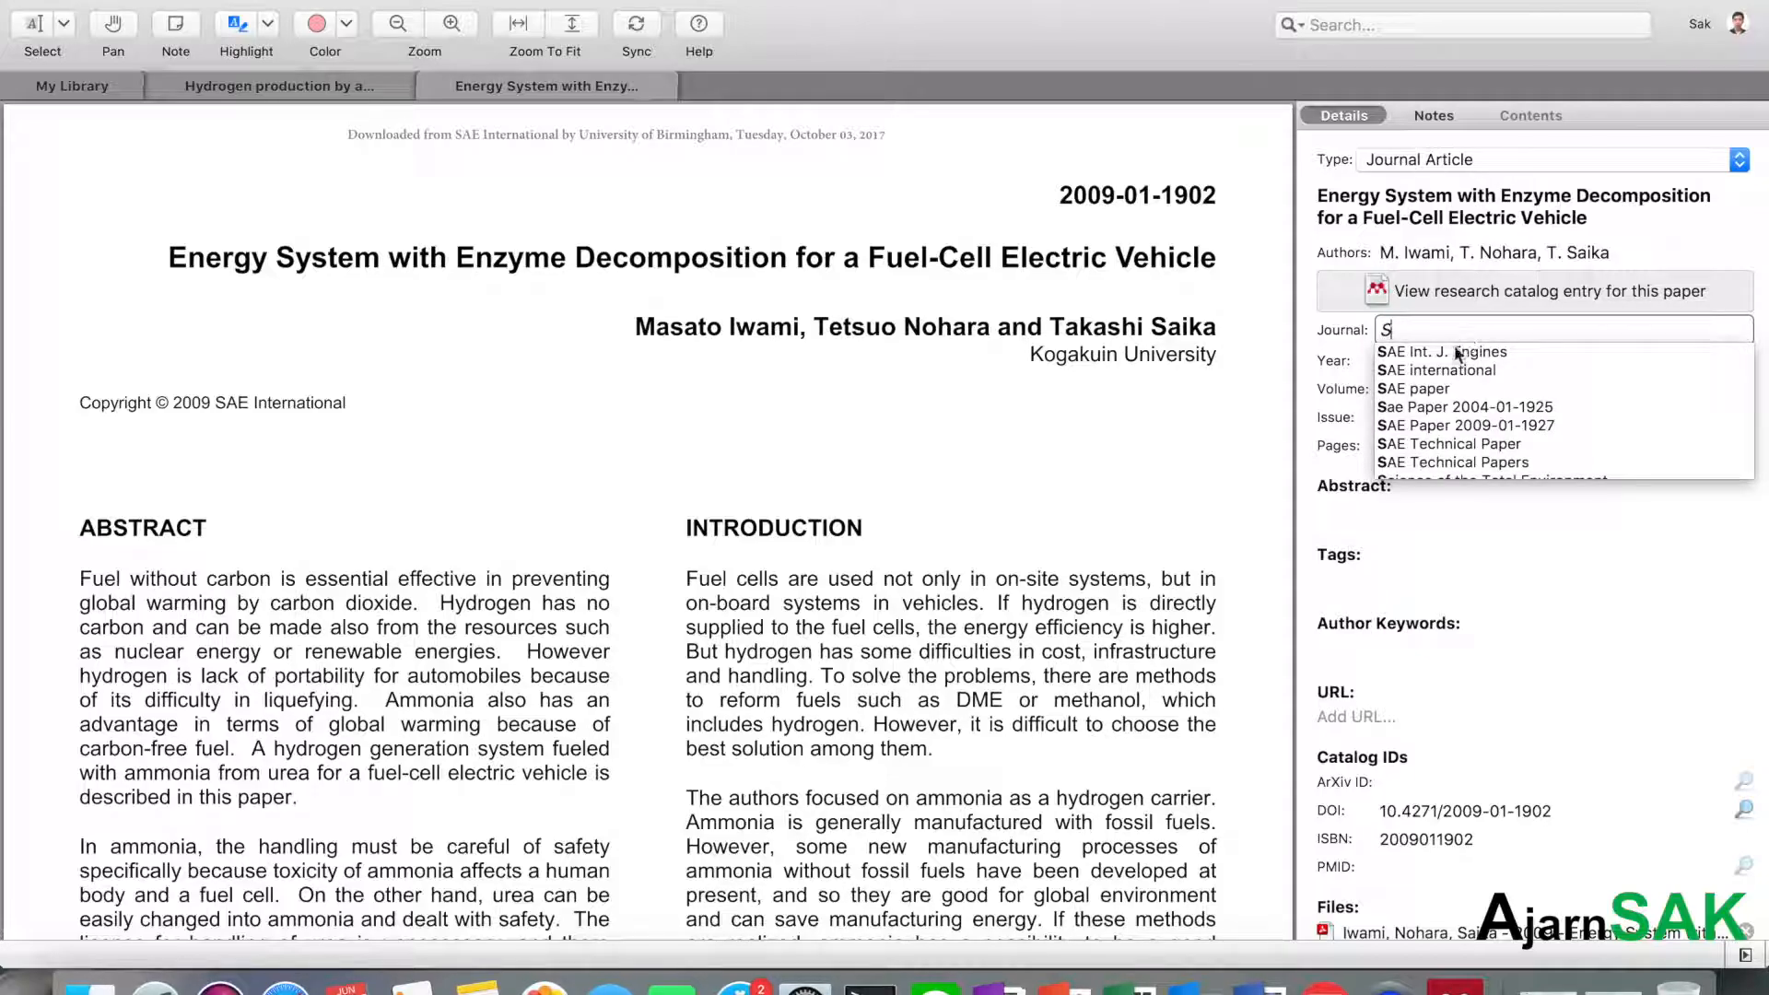
pyautogui.click(1451, 389)
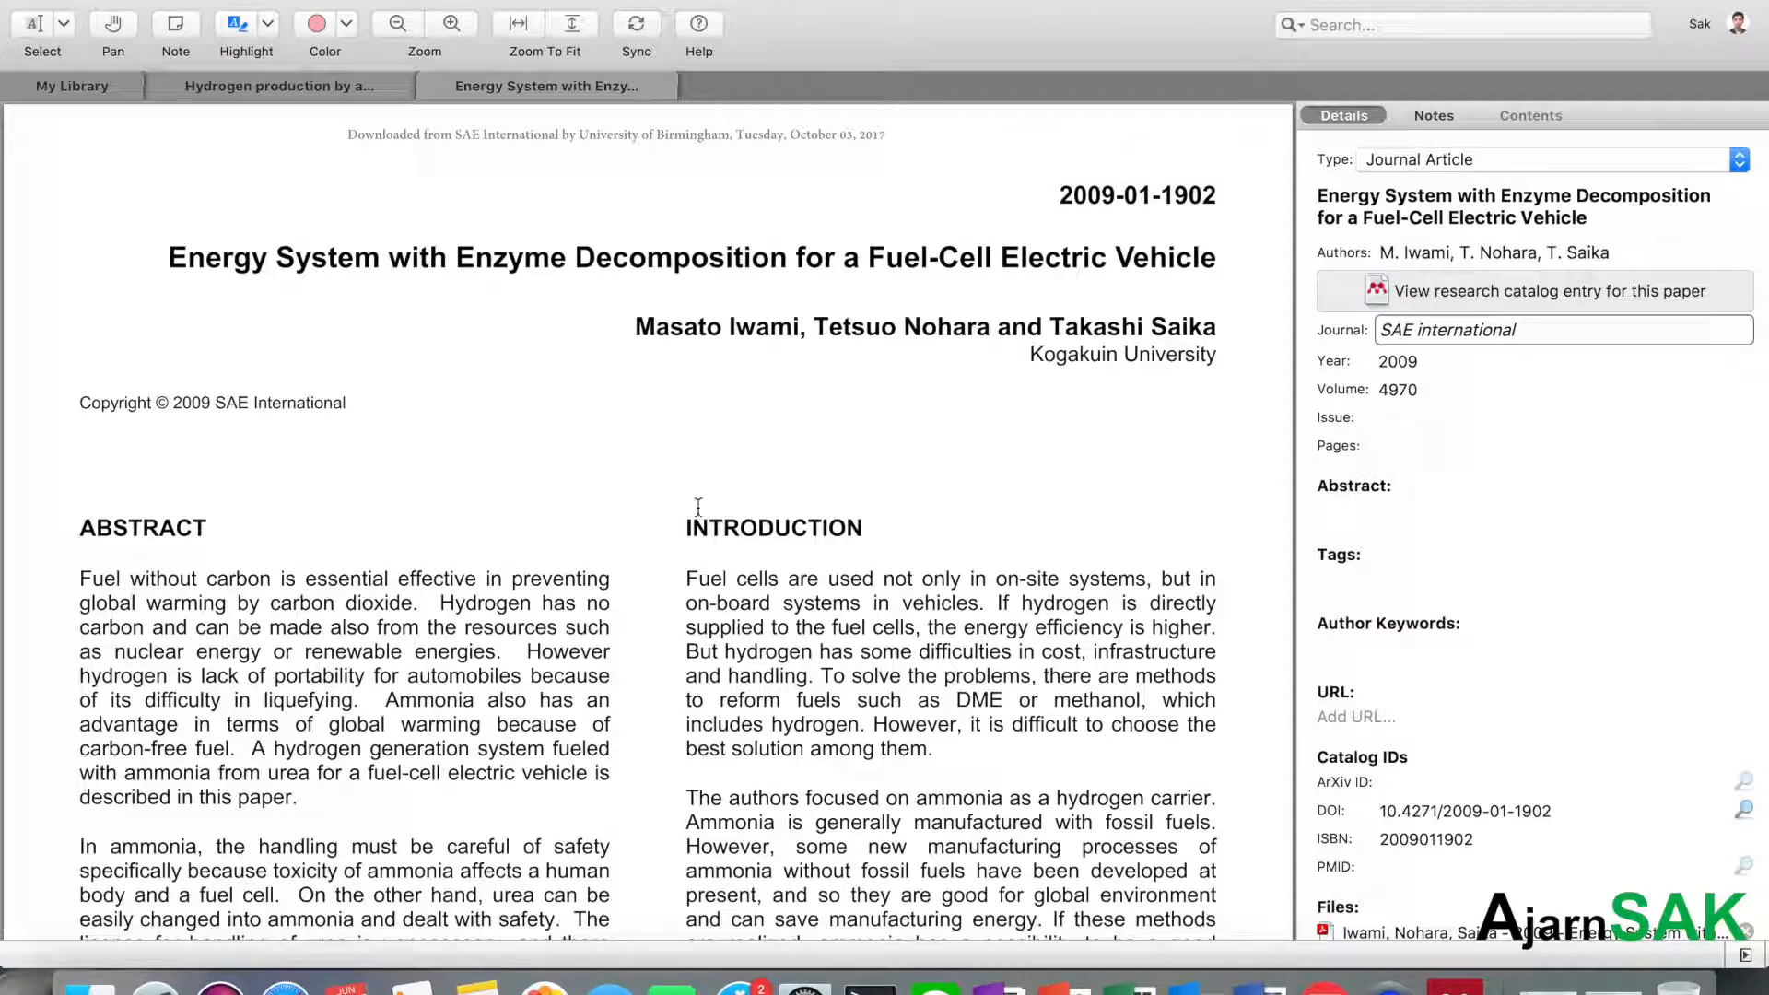
# Skim the first three pages of the enzyme decomposition paper, return to its beginning and sync the library
pyautogui.scroll(-10, 464, 453)
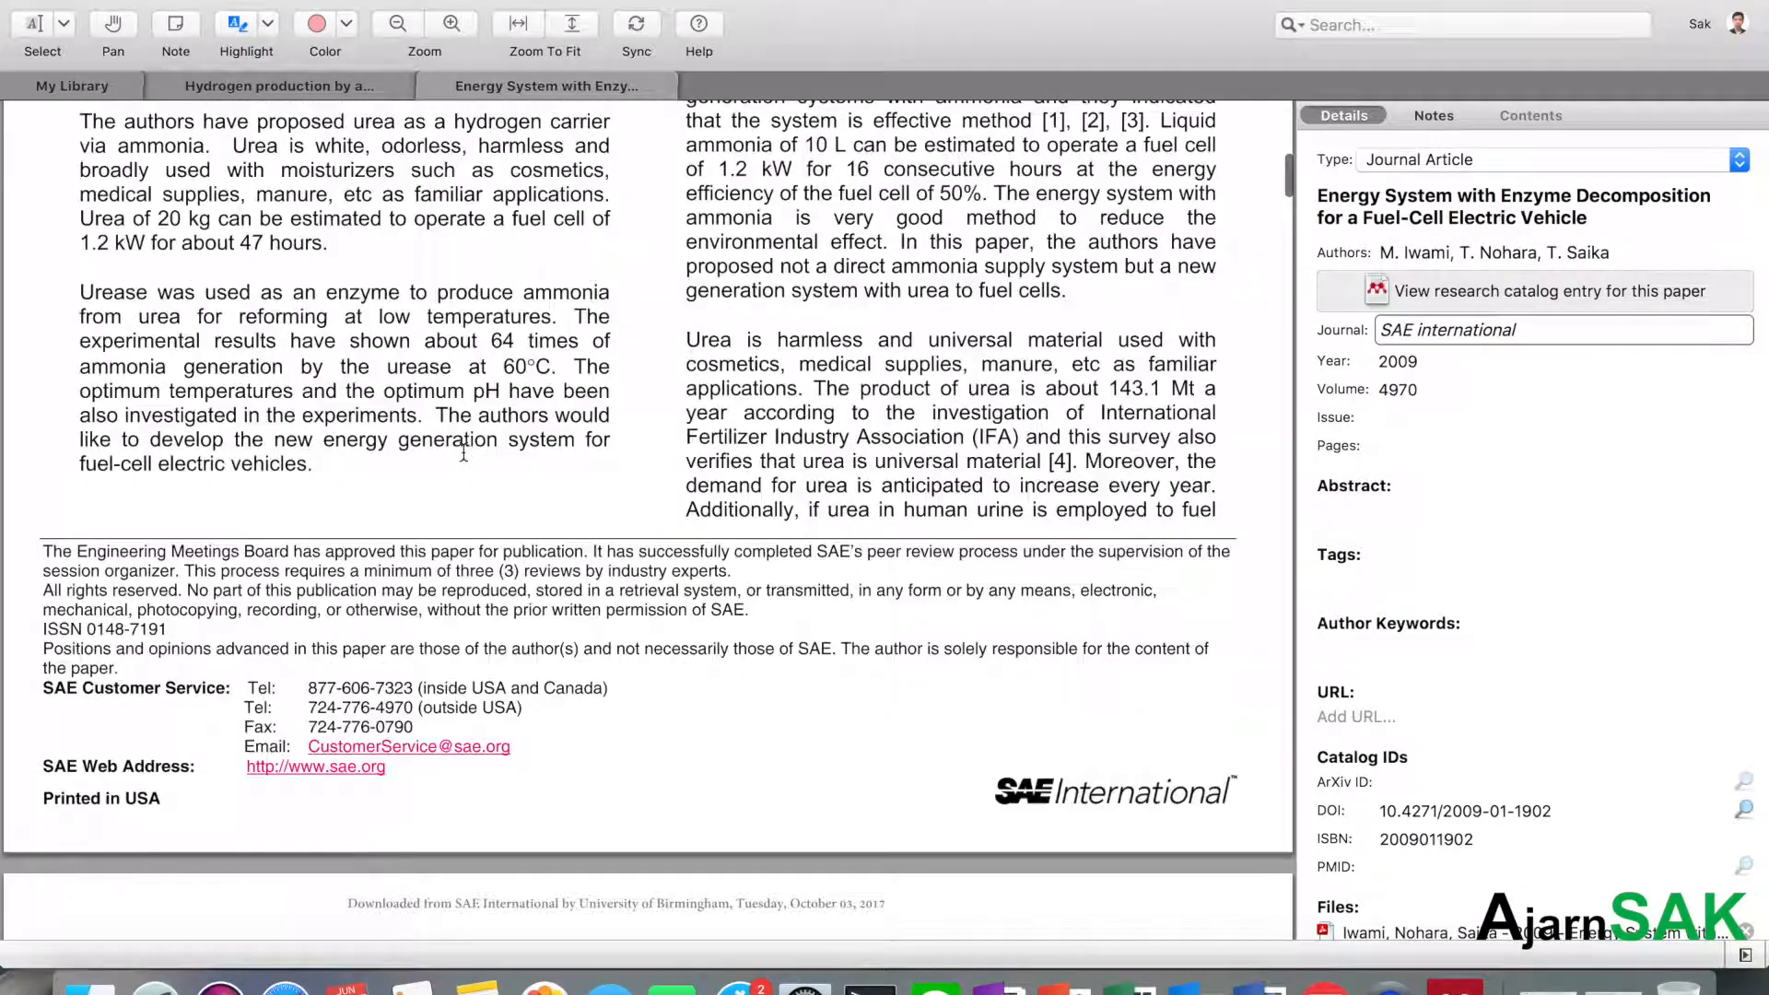
pyautogui.scroll(-5, 464, 453)
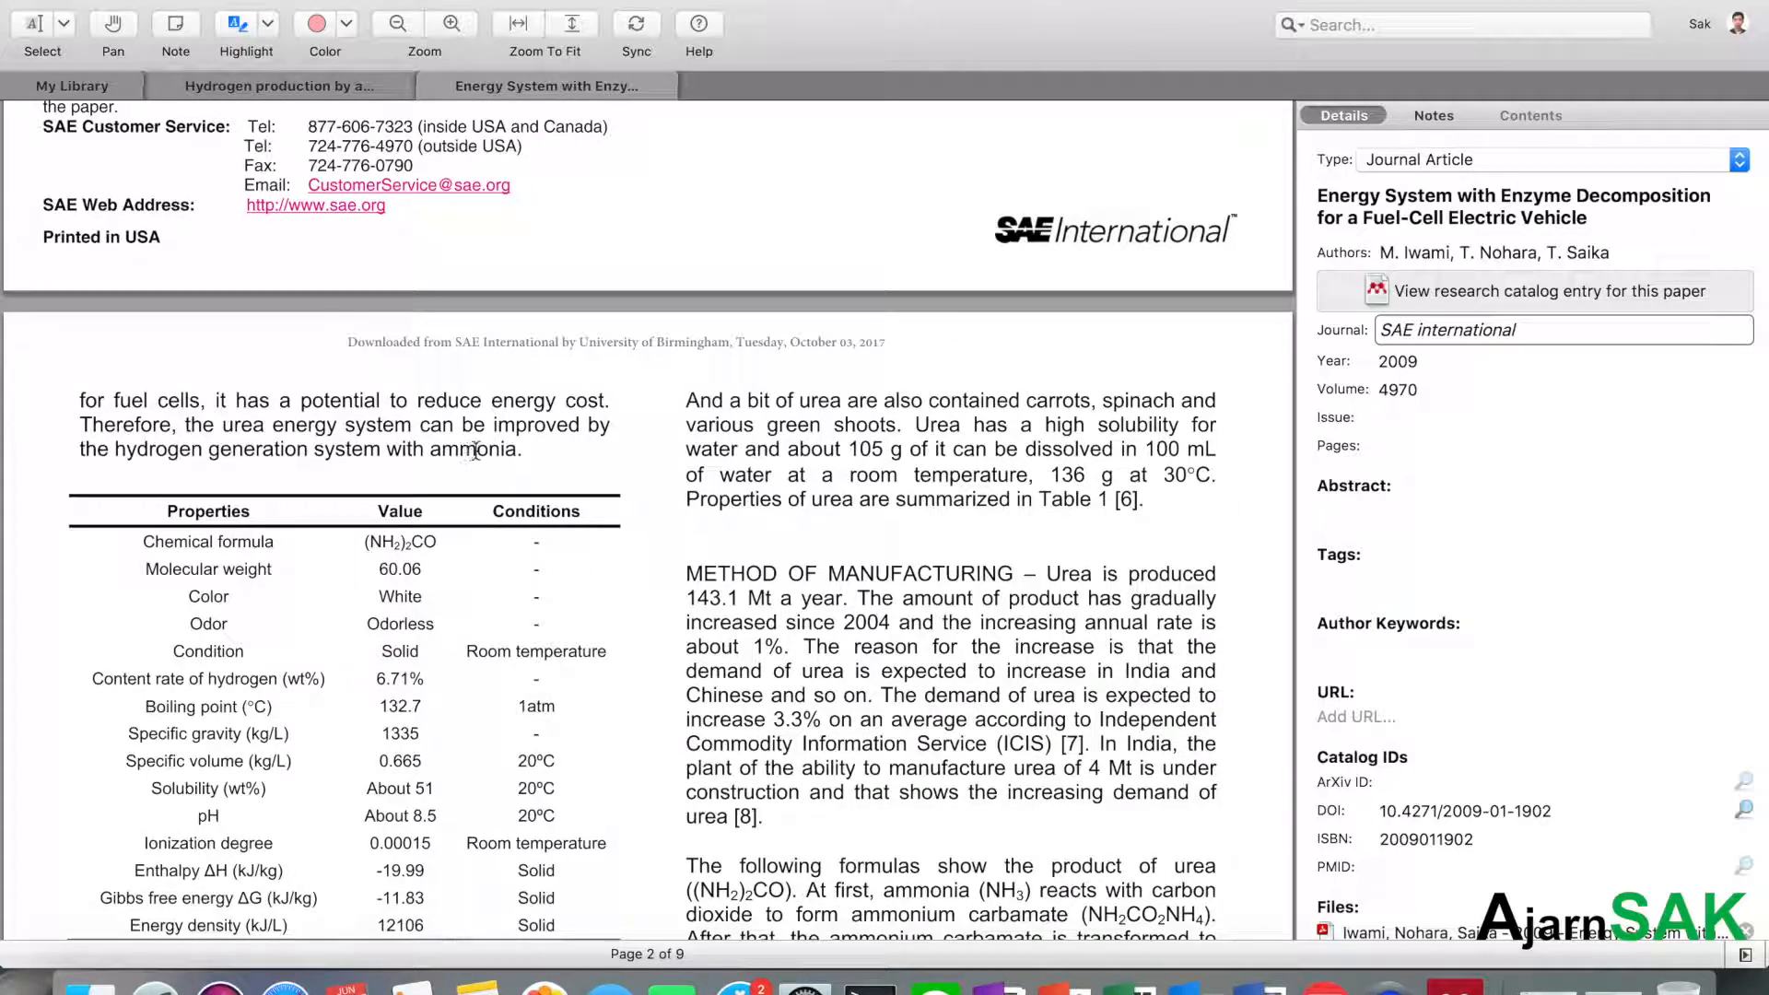
pyautogui.scroll(-5, 788, 423)
pyautogui.scroll(-12, 787, 424)
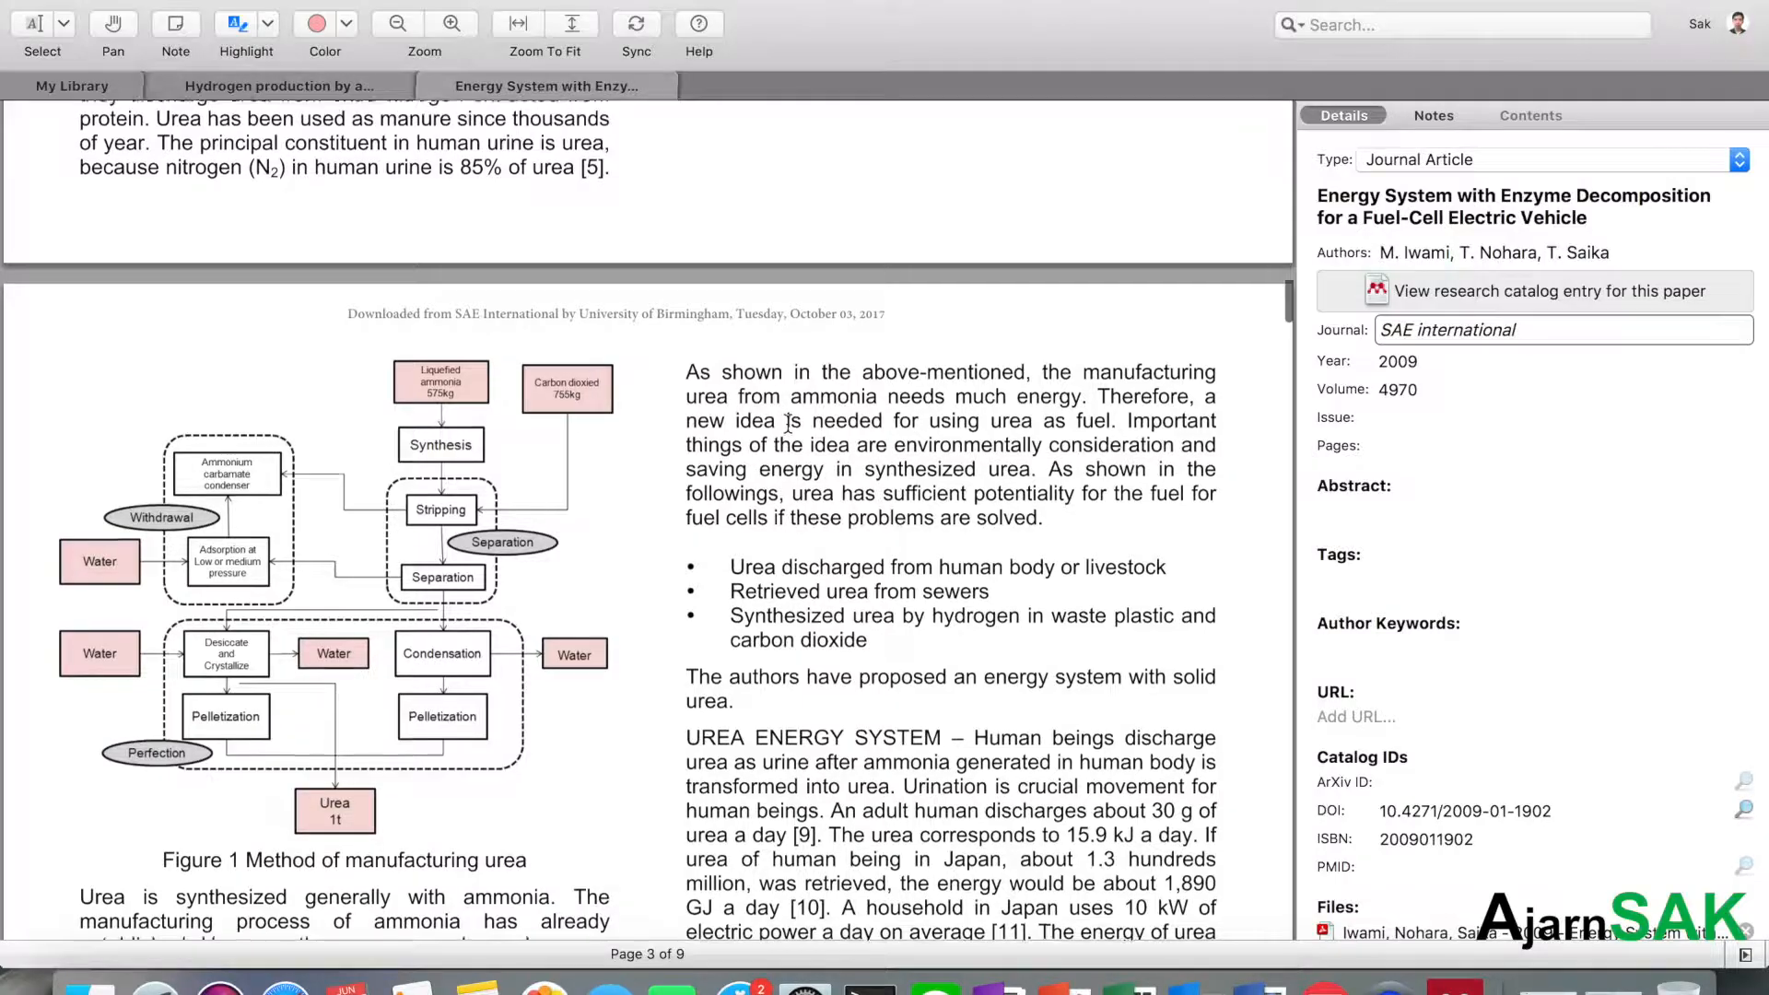
pyautogui.scroll(20, 788, 424)
pyautogui.scroll(-3, 788, 424)
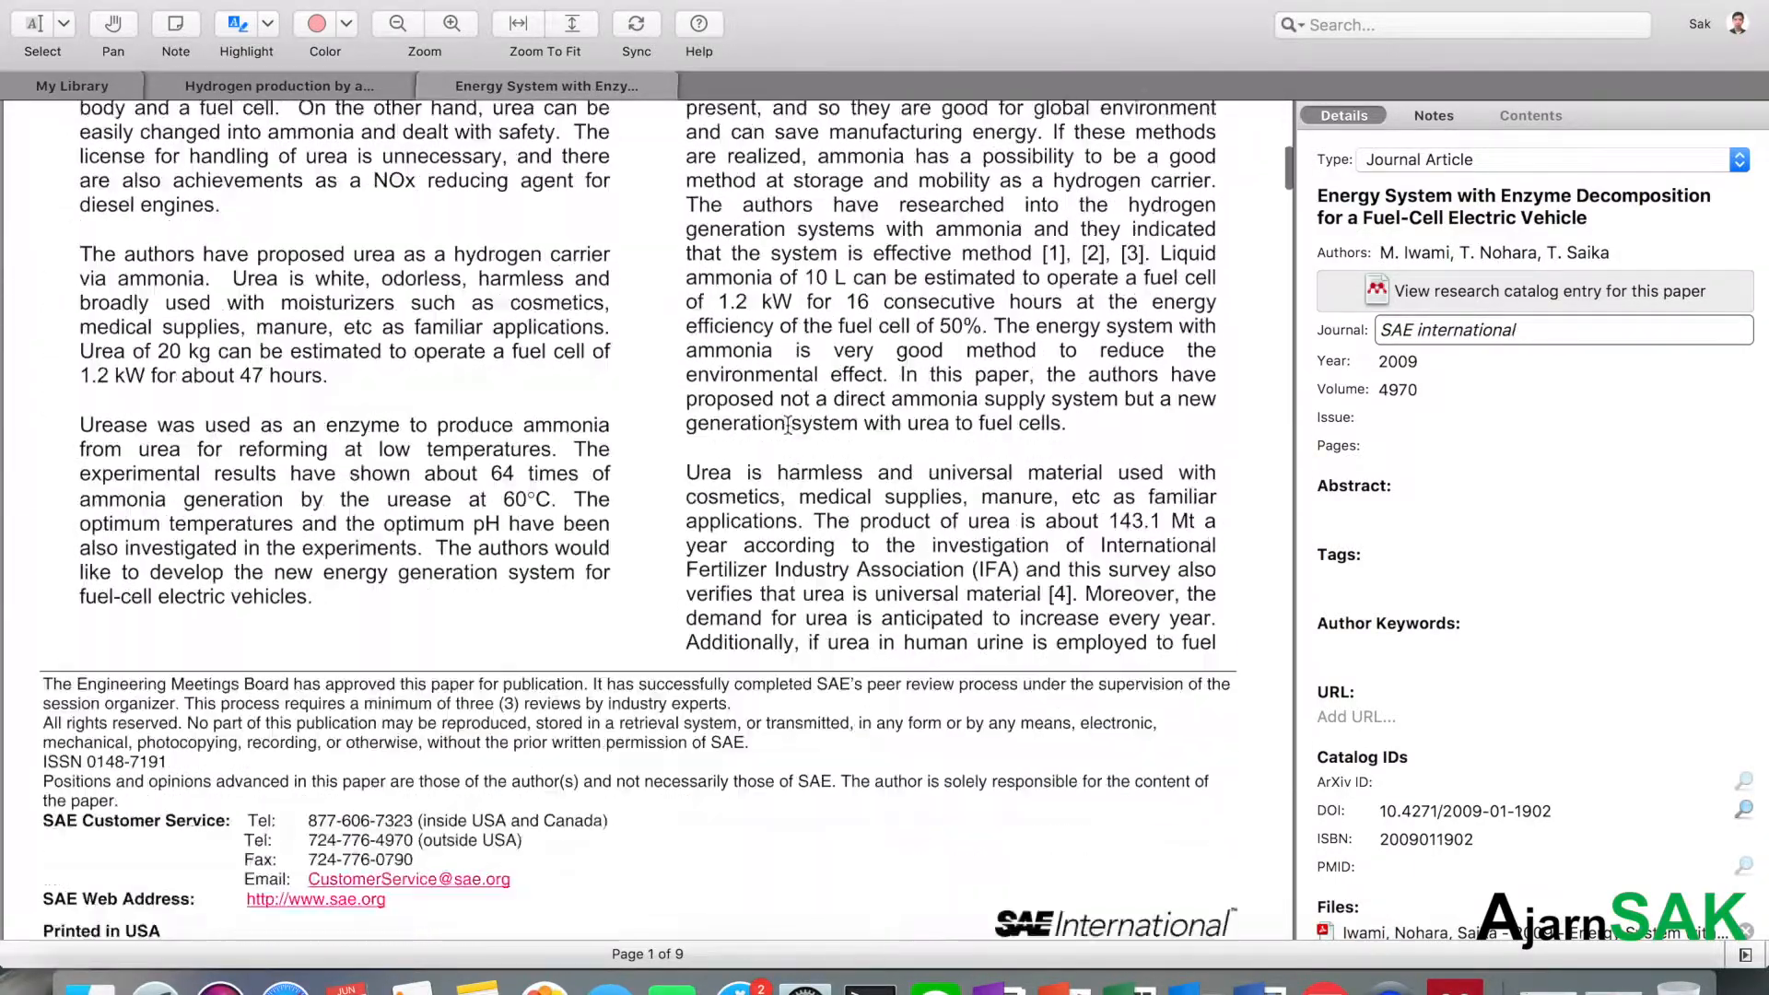
pyautogui.scroll(10, 936, 443)
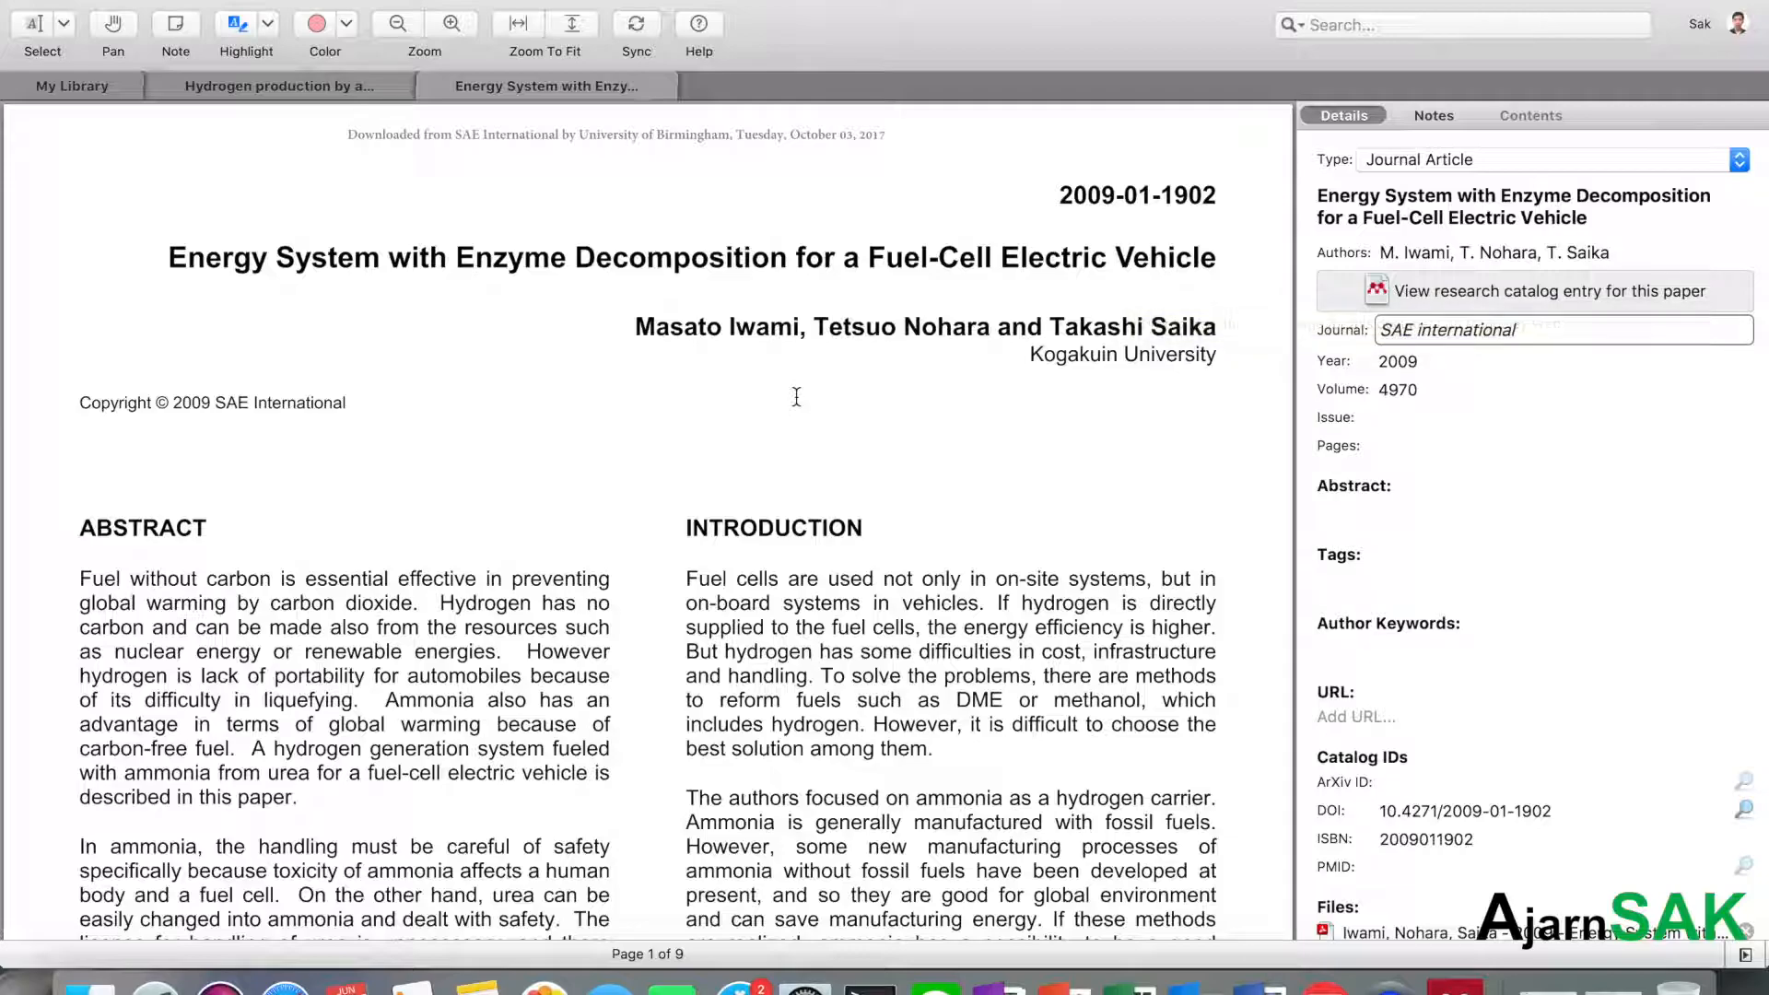
pyautogui.click(643, 28)
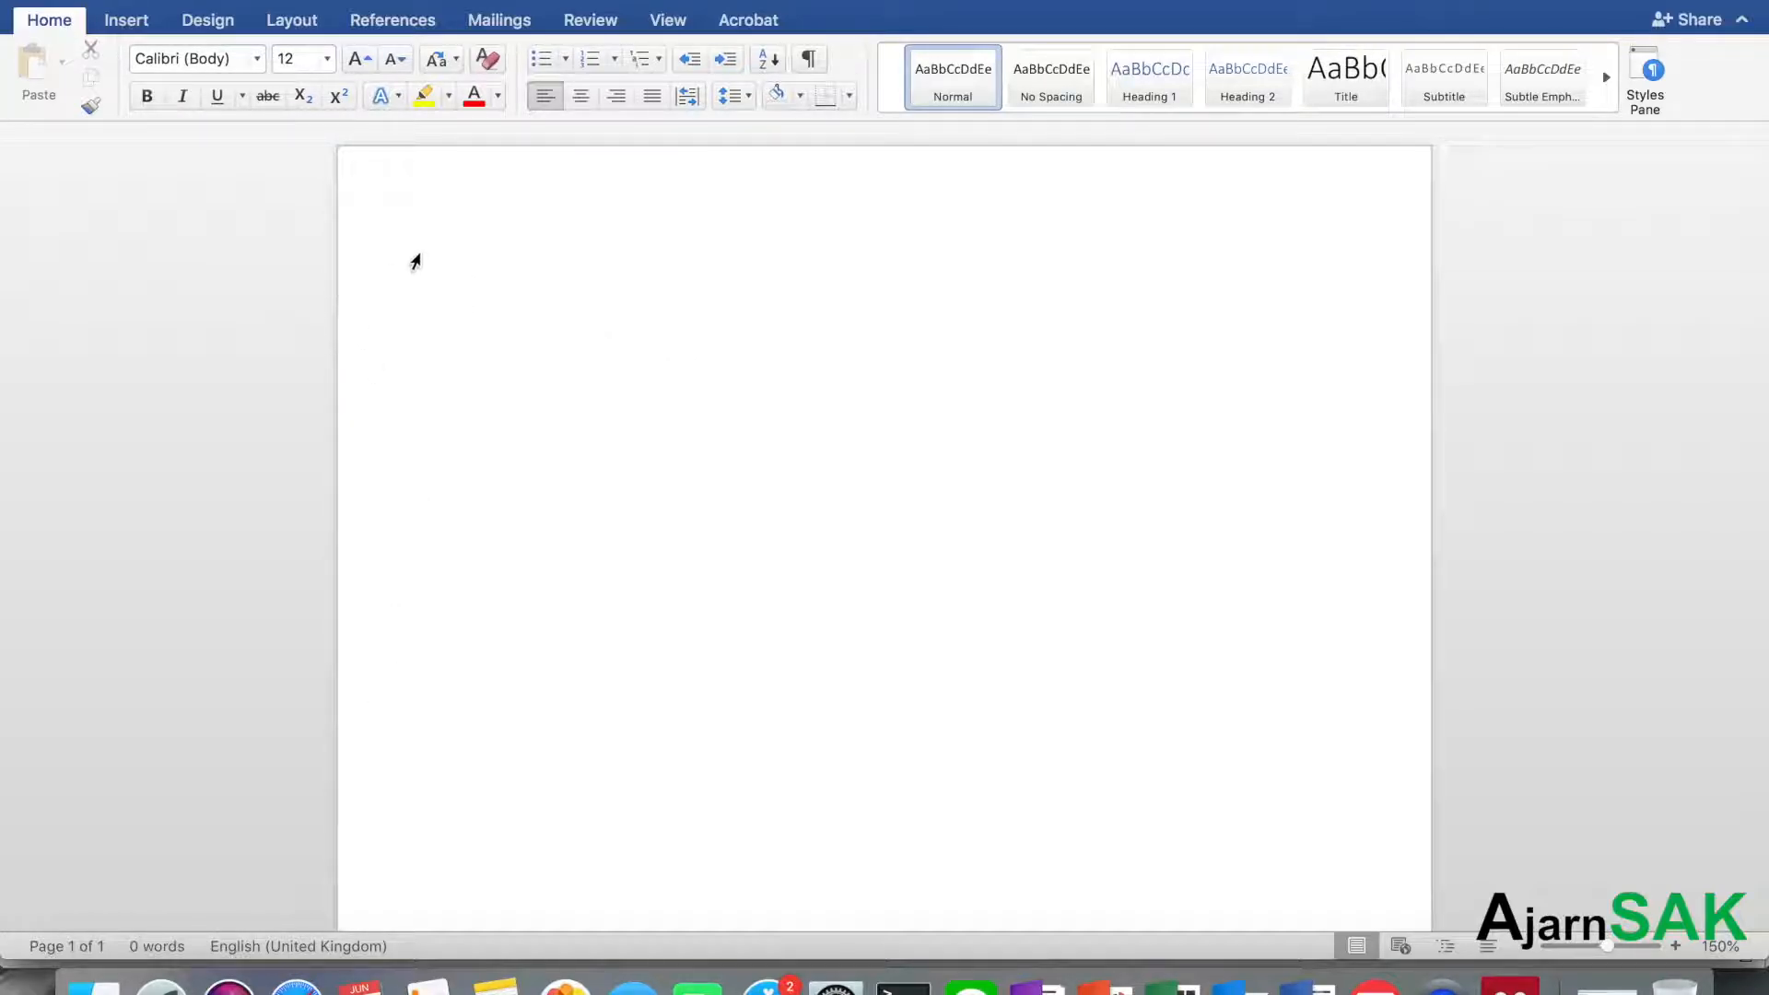
# In a blank Word document, enter the lines "Akjsd;kjfa;sdkf;asdkf;asdkf;as", "As;dfjas;kfjas;dkf", "As;dfkjasdfjas" and, after an empty line, "As;dfkjas;dfkas;kfjas;dkfj"
pyautogui.write('Akjsd;kjfa;sdkf;asdkf;asdkf;as')
pyautogui.press('Return')
pyautogui.write('As;dfjas;kfjas;dkf')
pyautogui.press('Return')
pyautogui.write('As;dfkjasdfjas')
pyautogui.press('Return')
pyautogui.press('Return')
pyautogui.write('as;dfkjas;dfkas;kfjas;dkfj')
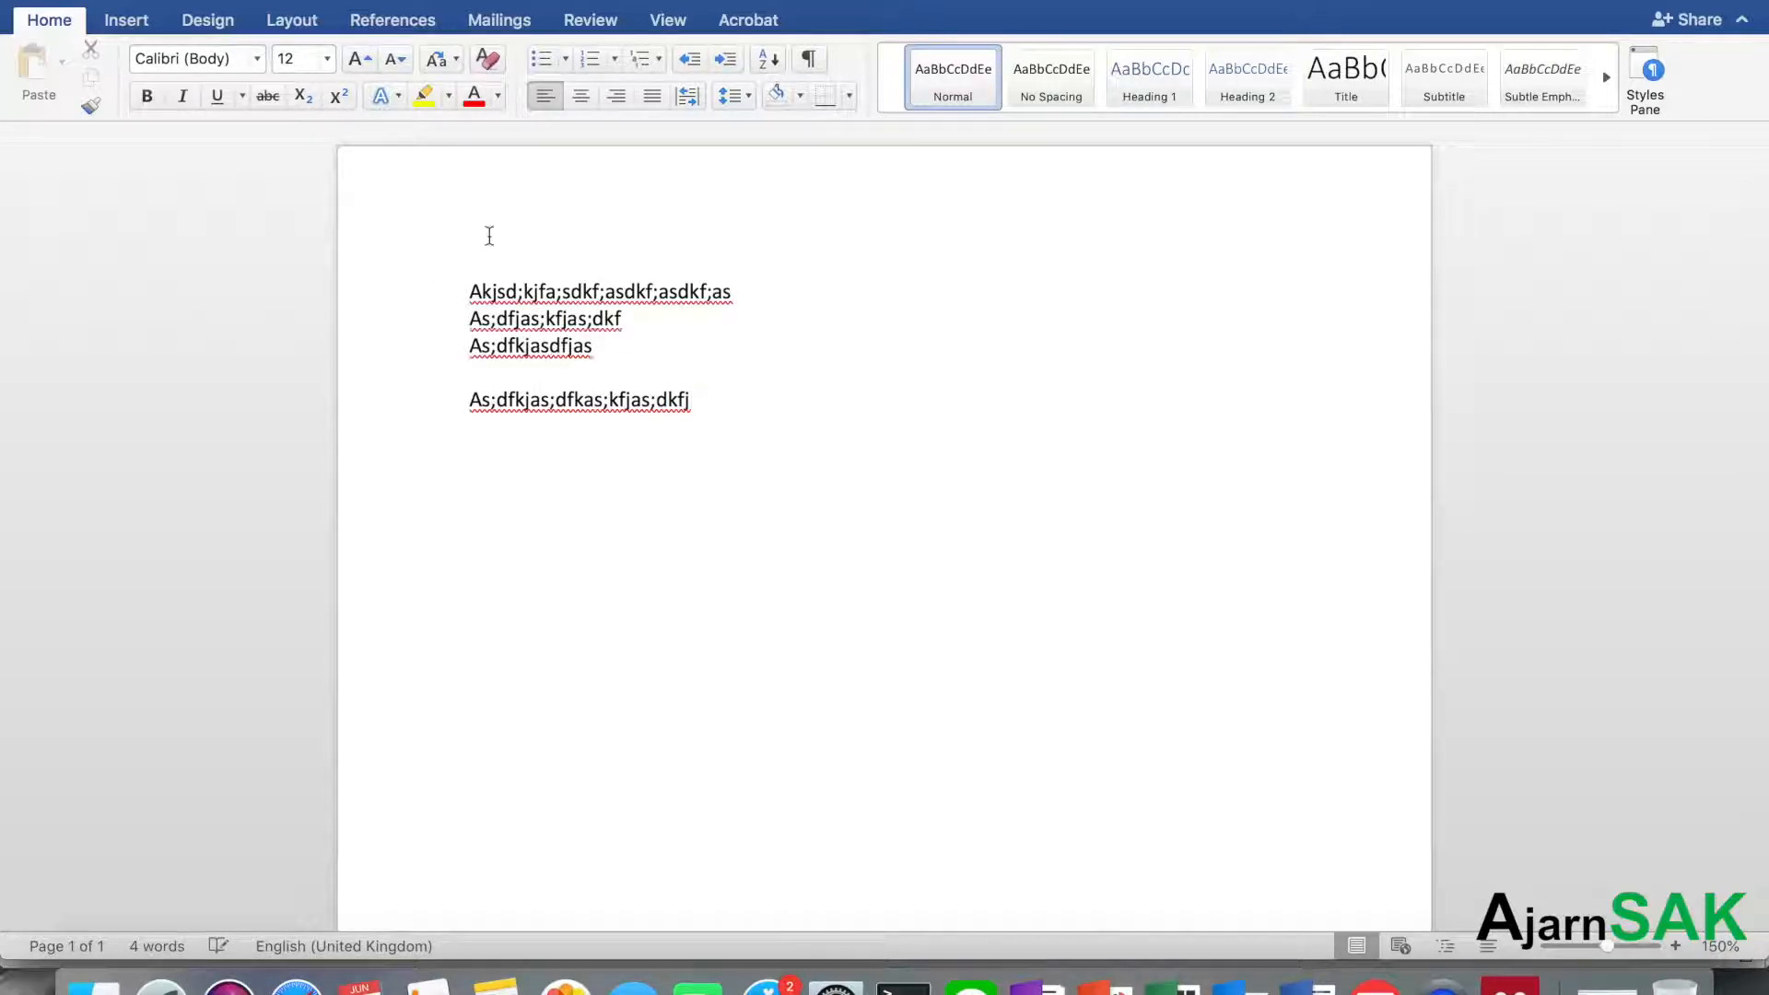
# Cite "Butanol-gasoline blend and exhaust gas recirculation, impact on GDI engine emissions" from Mendeley's GDI folder at the end of the first text line
pyautogui.click(763, 297)
pyautogui.click(364, 24)
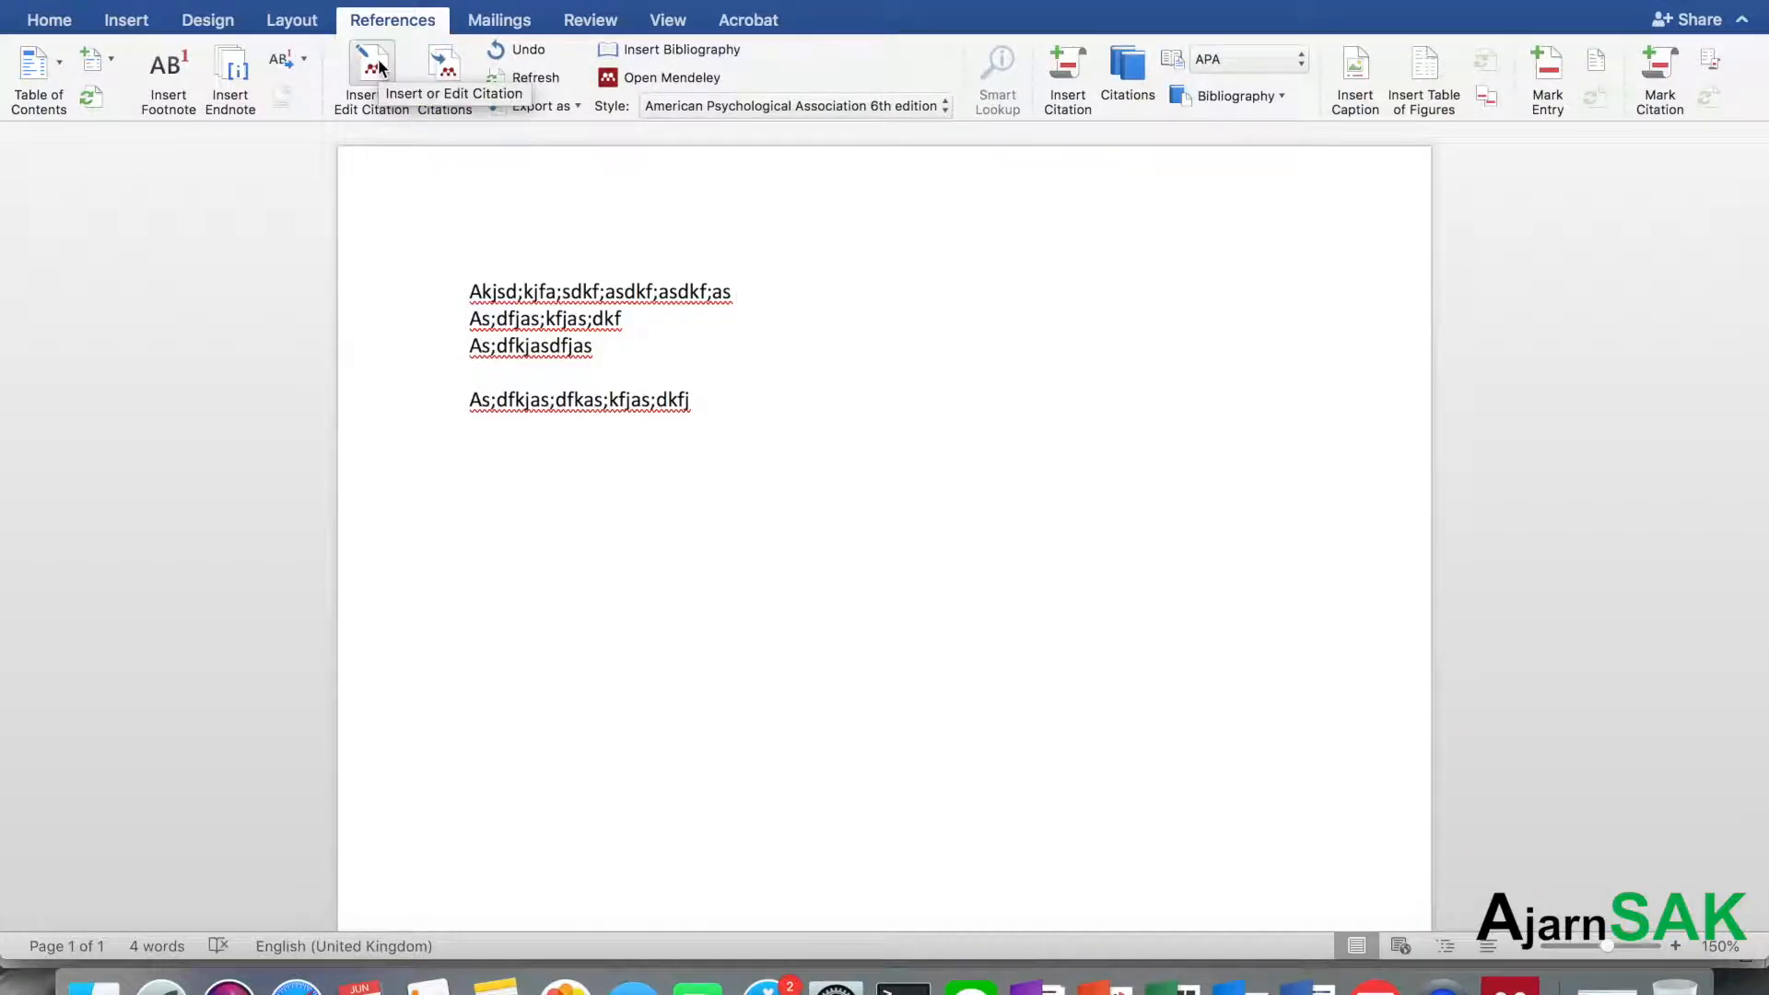
pyautogui.click(378, 66)
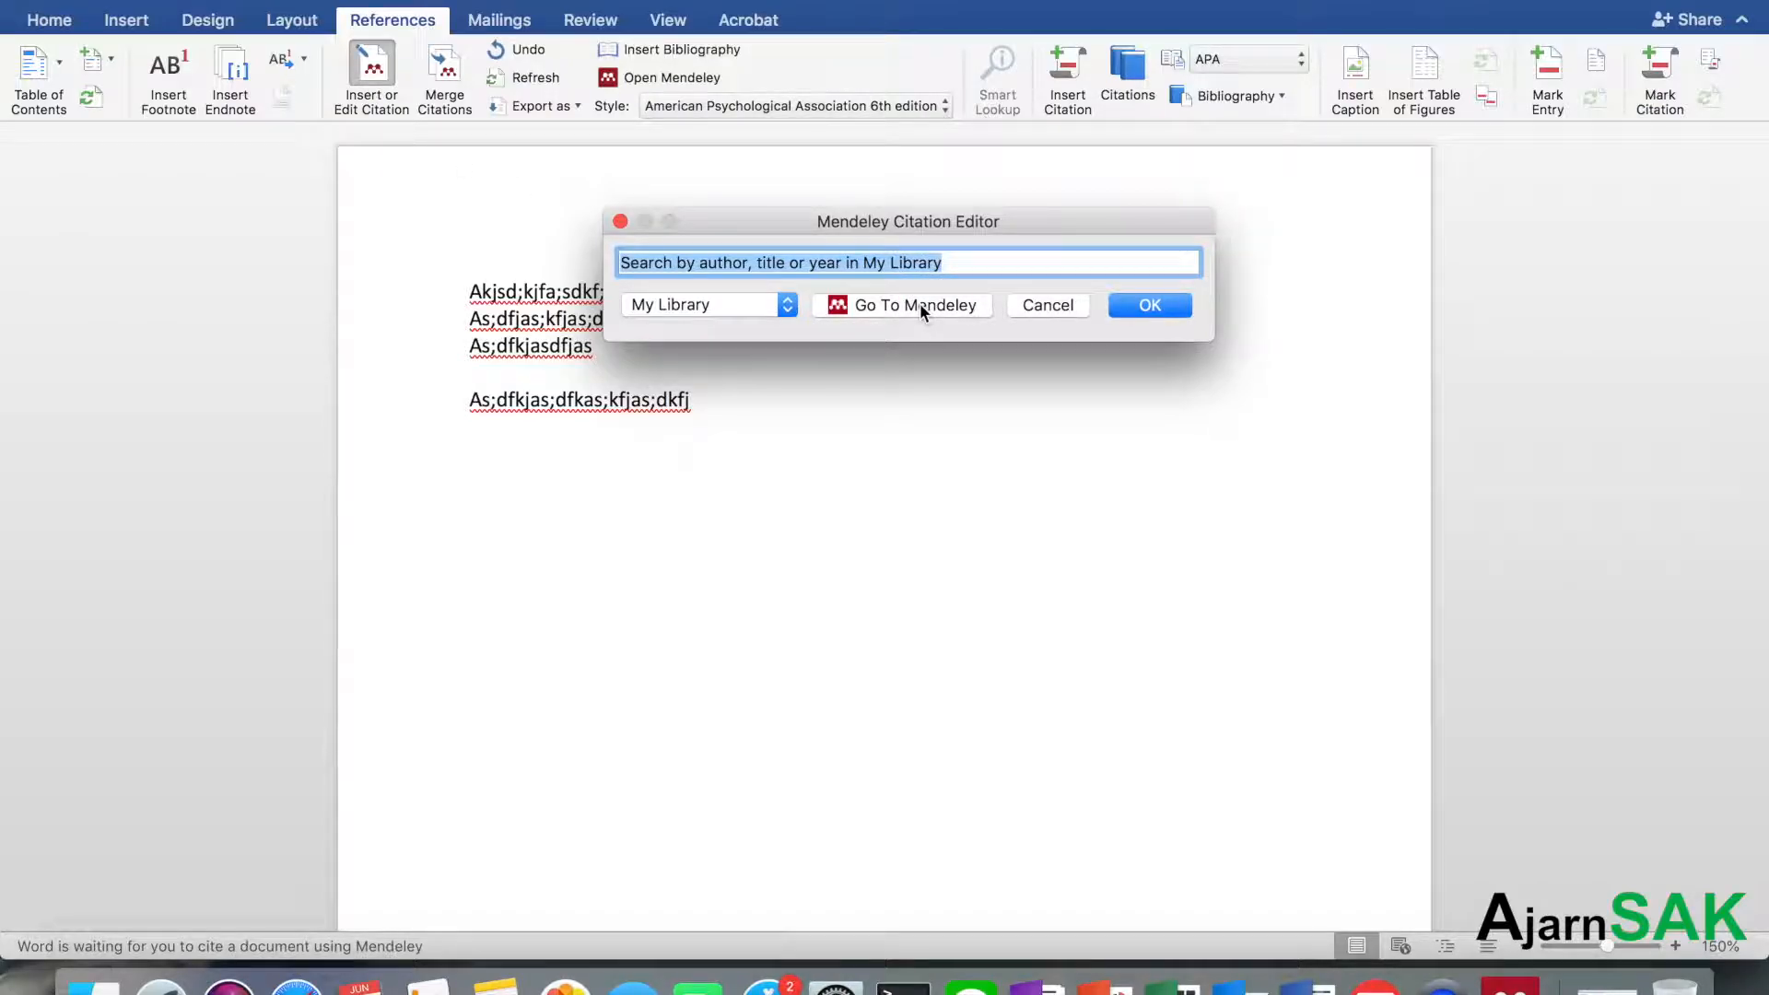
pyautogui.click(919, 304)
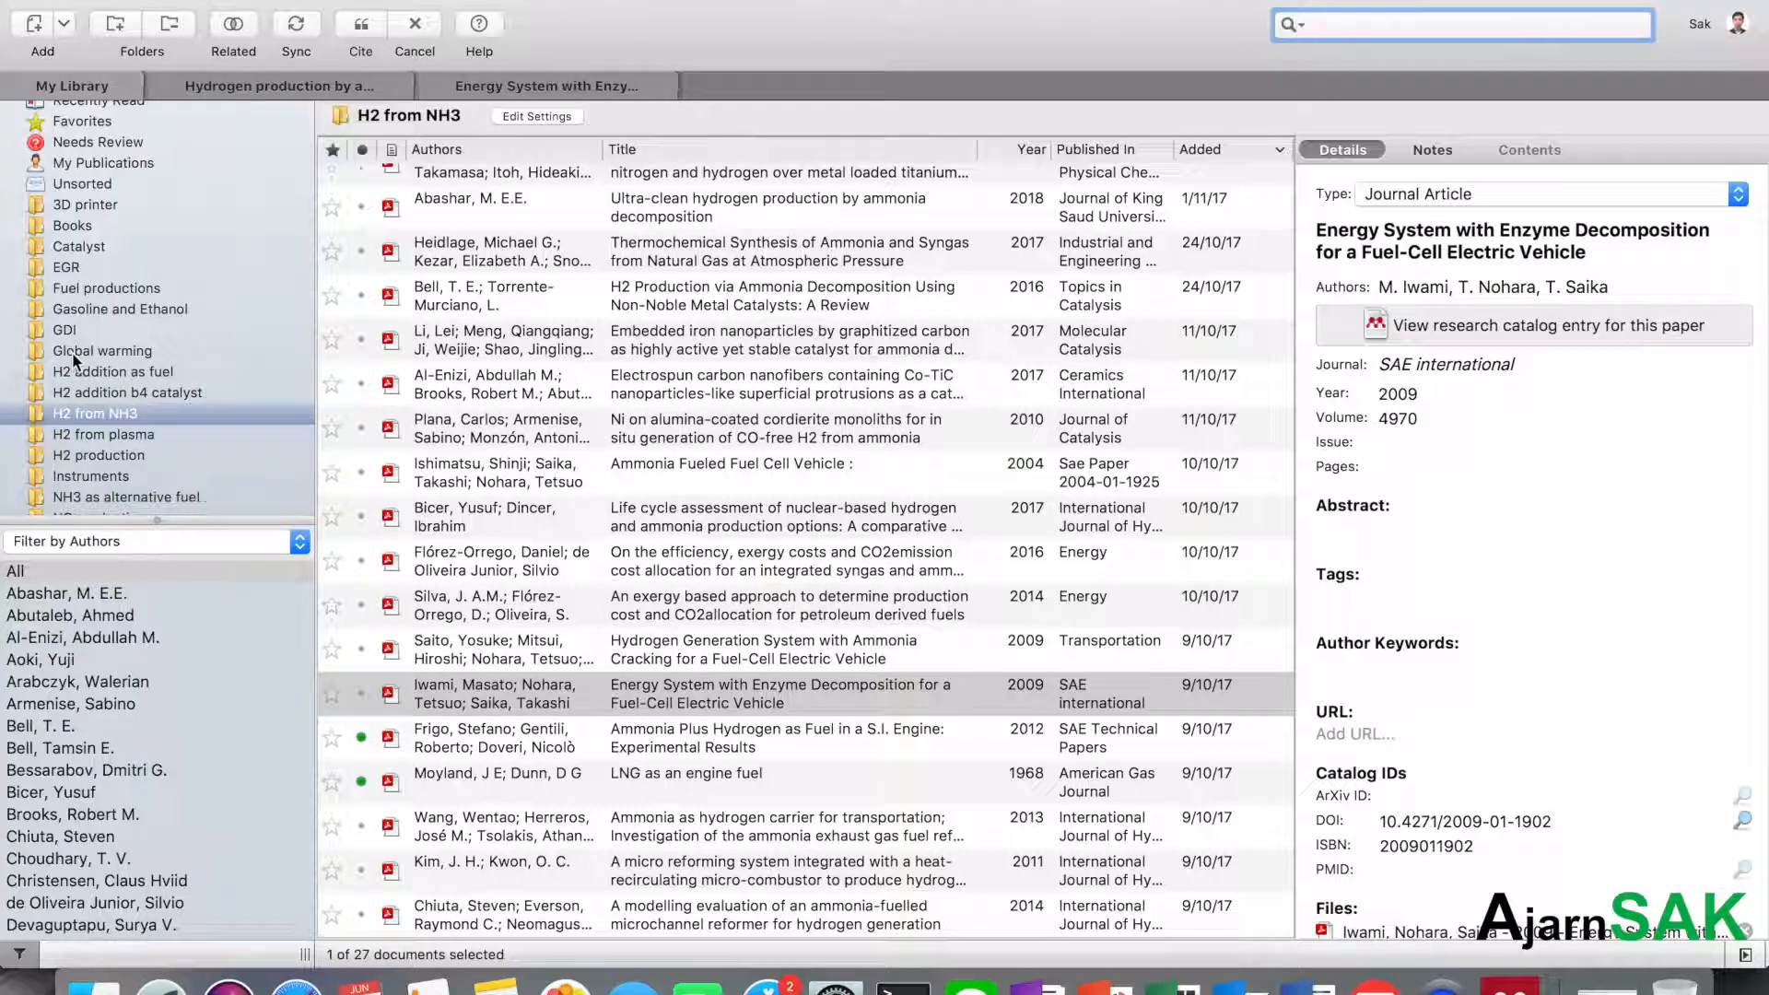
pyautogui.click(92, 330)
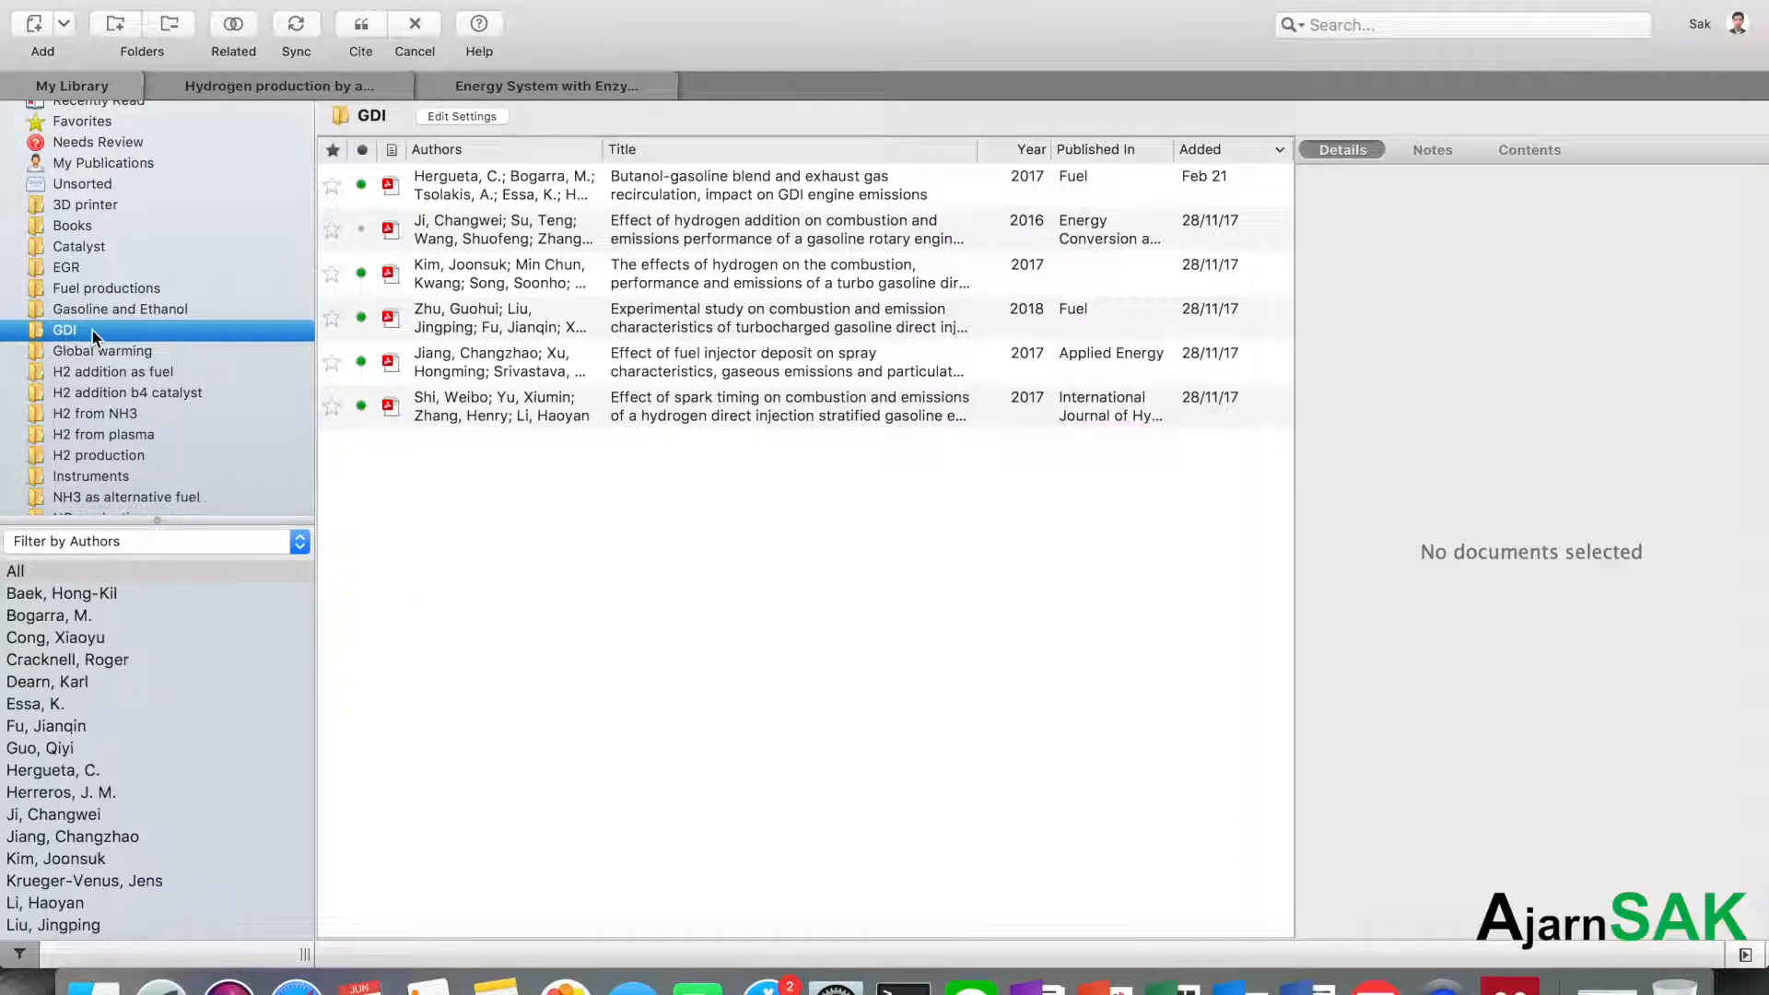
pyautogui.click(520, 187)
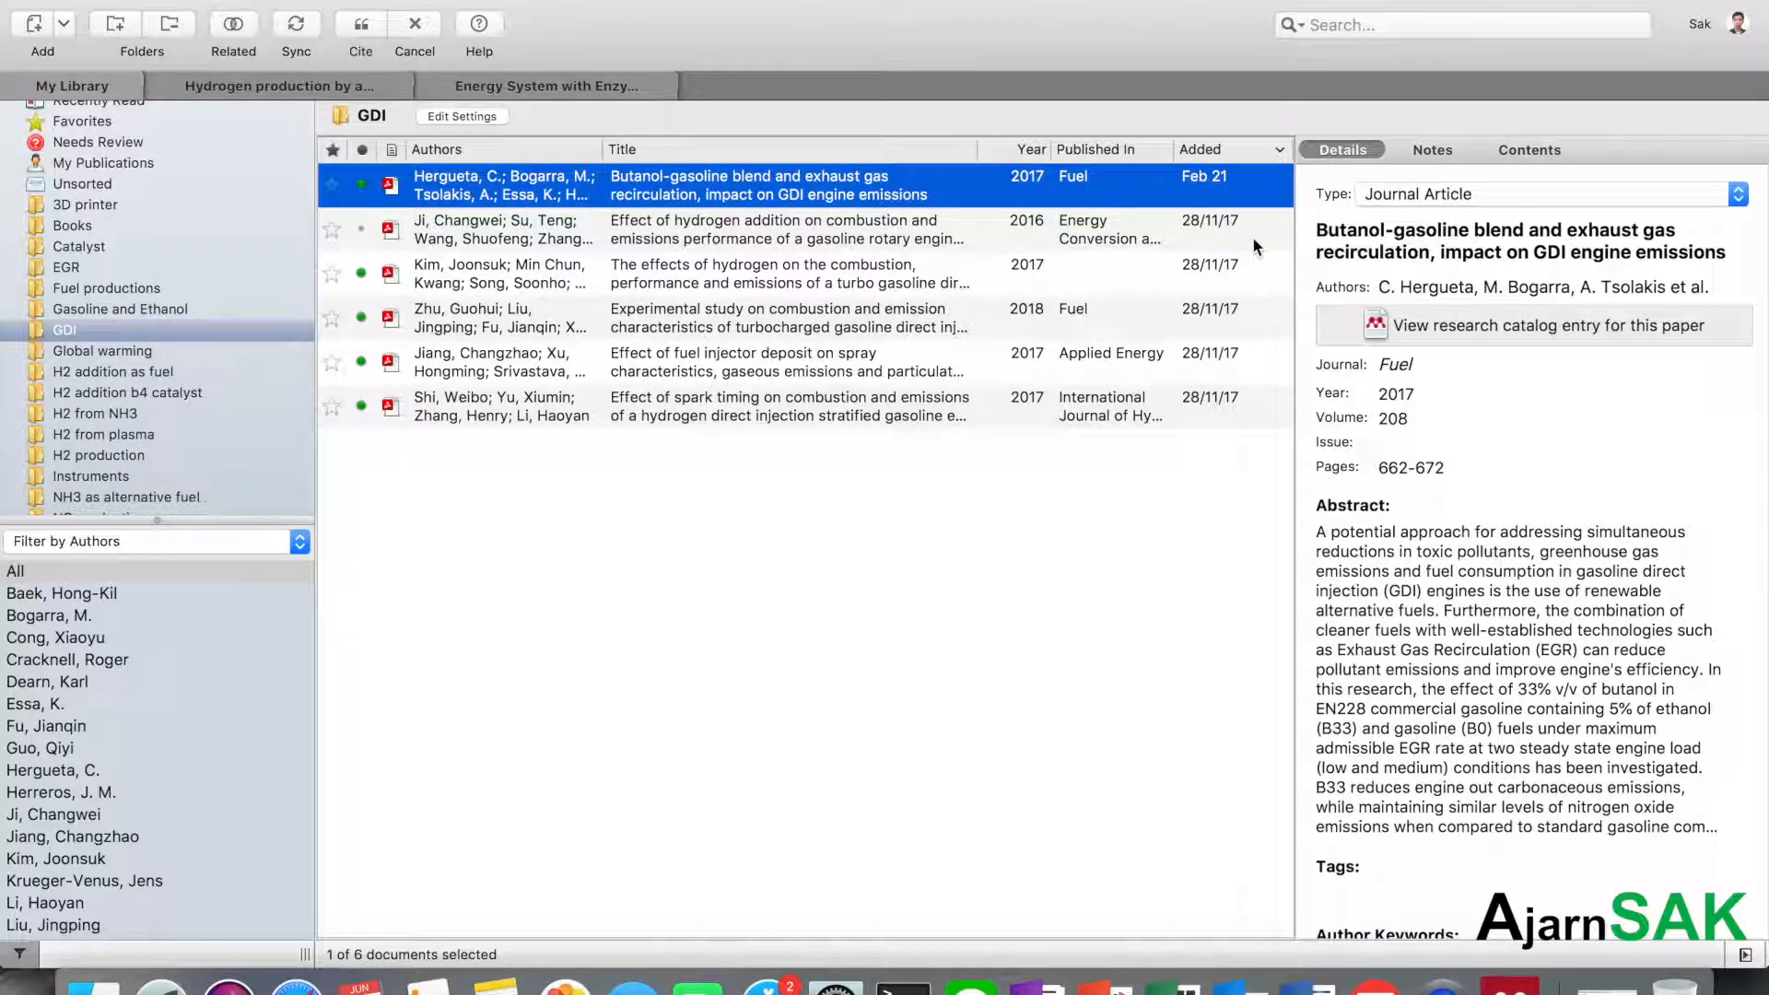
pyautogui.click(359, 25)
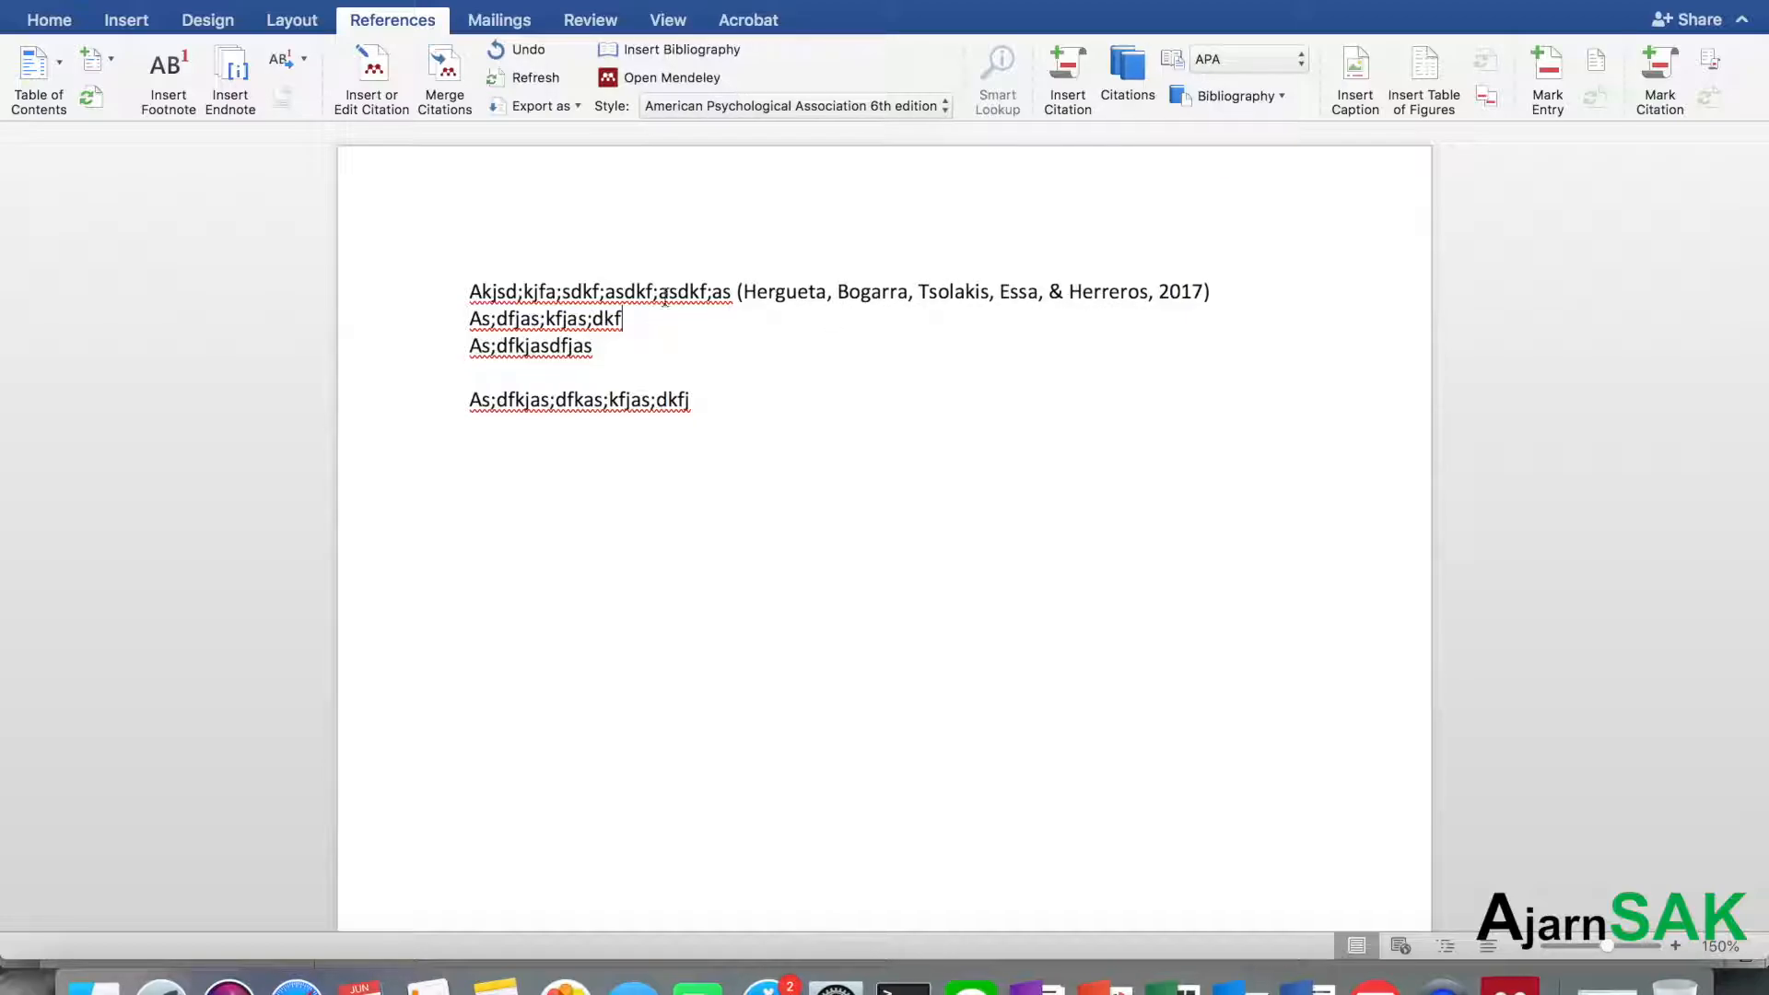
# Cite the GDI folder's 2016 paper on hydrogen addition in a gasoline rotary engine at the end of the second line
pyautogui.click(372, 64)
pyautogui.click(963, 306)
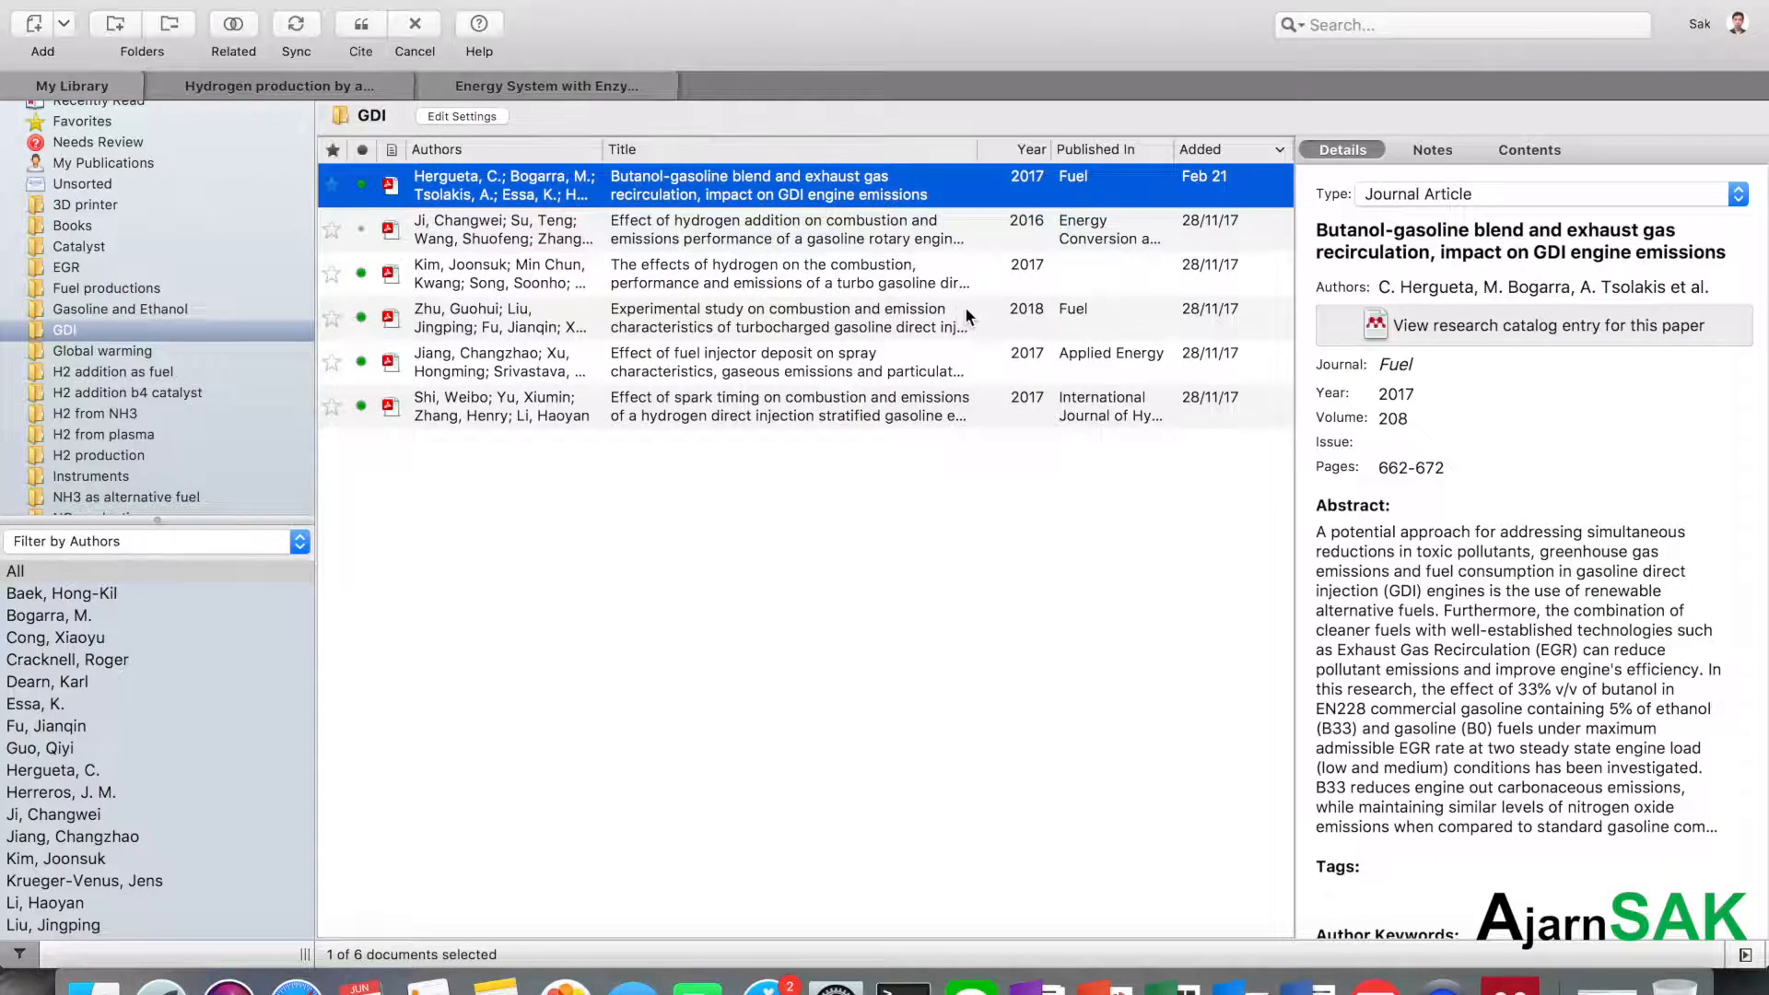
pyautogui.click(461, 241)
pyautogui.click(358, 29)
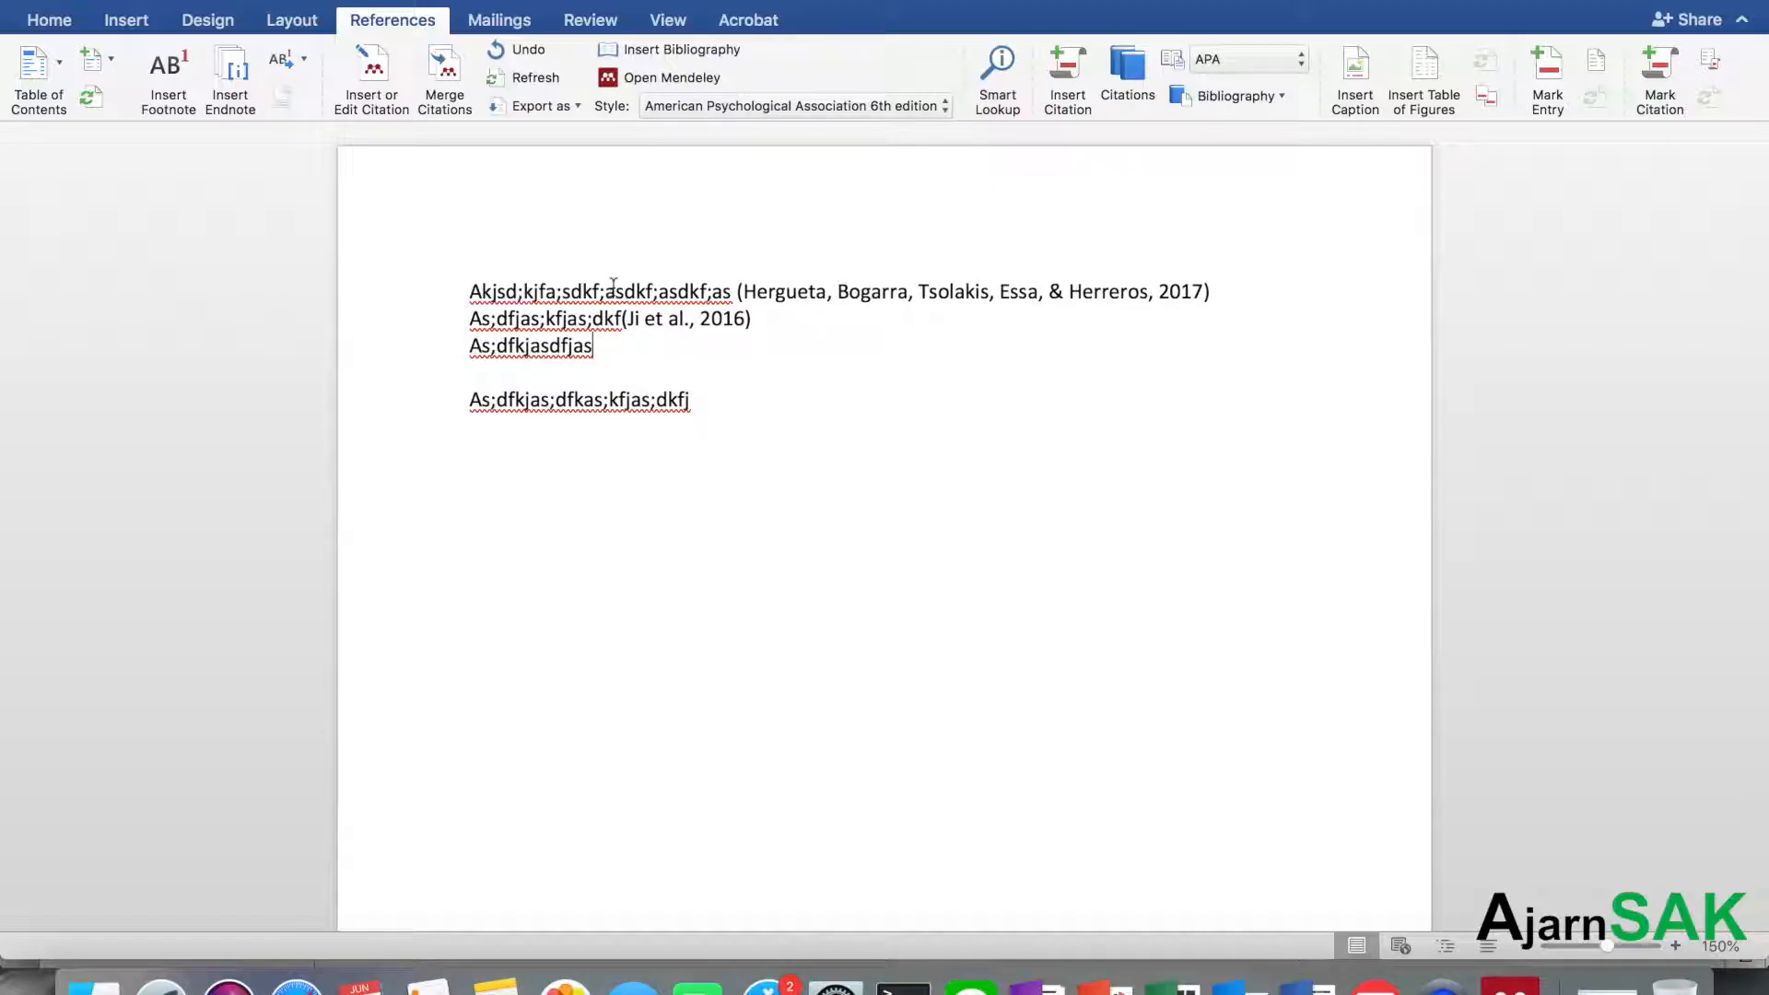
# Cite the GDI folder's 2017 paper on hydrogen effects in a turbo gasoline direct-injection engine at the end of the third line
pyautogui.click(384, 70)
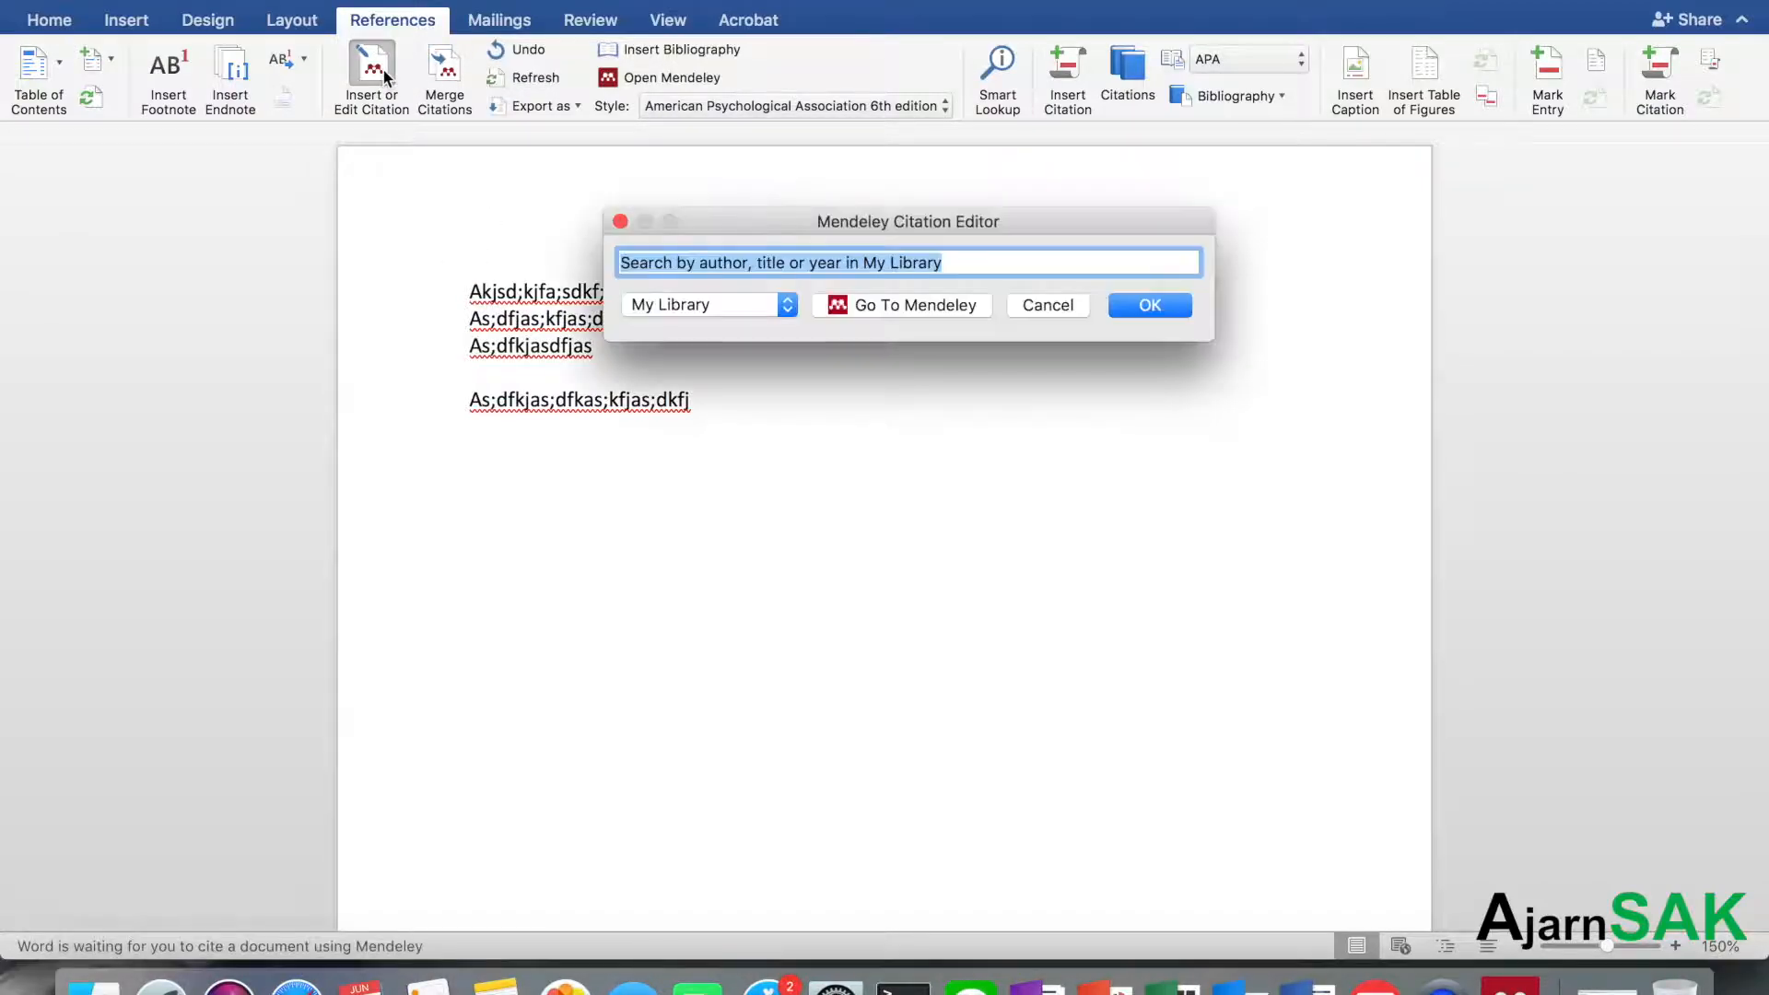
pyautogui.click(882, 309)
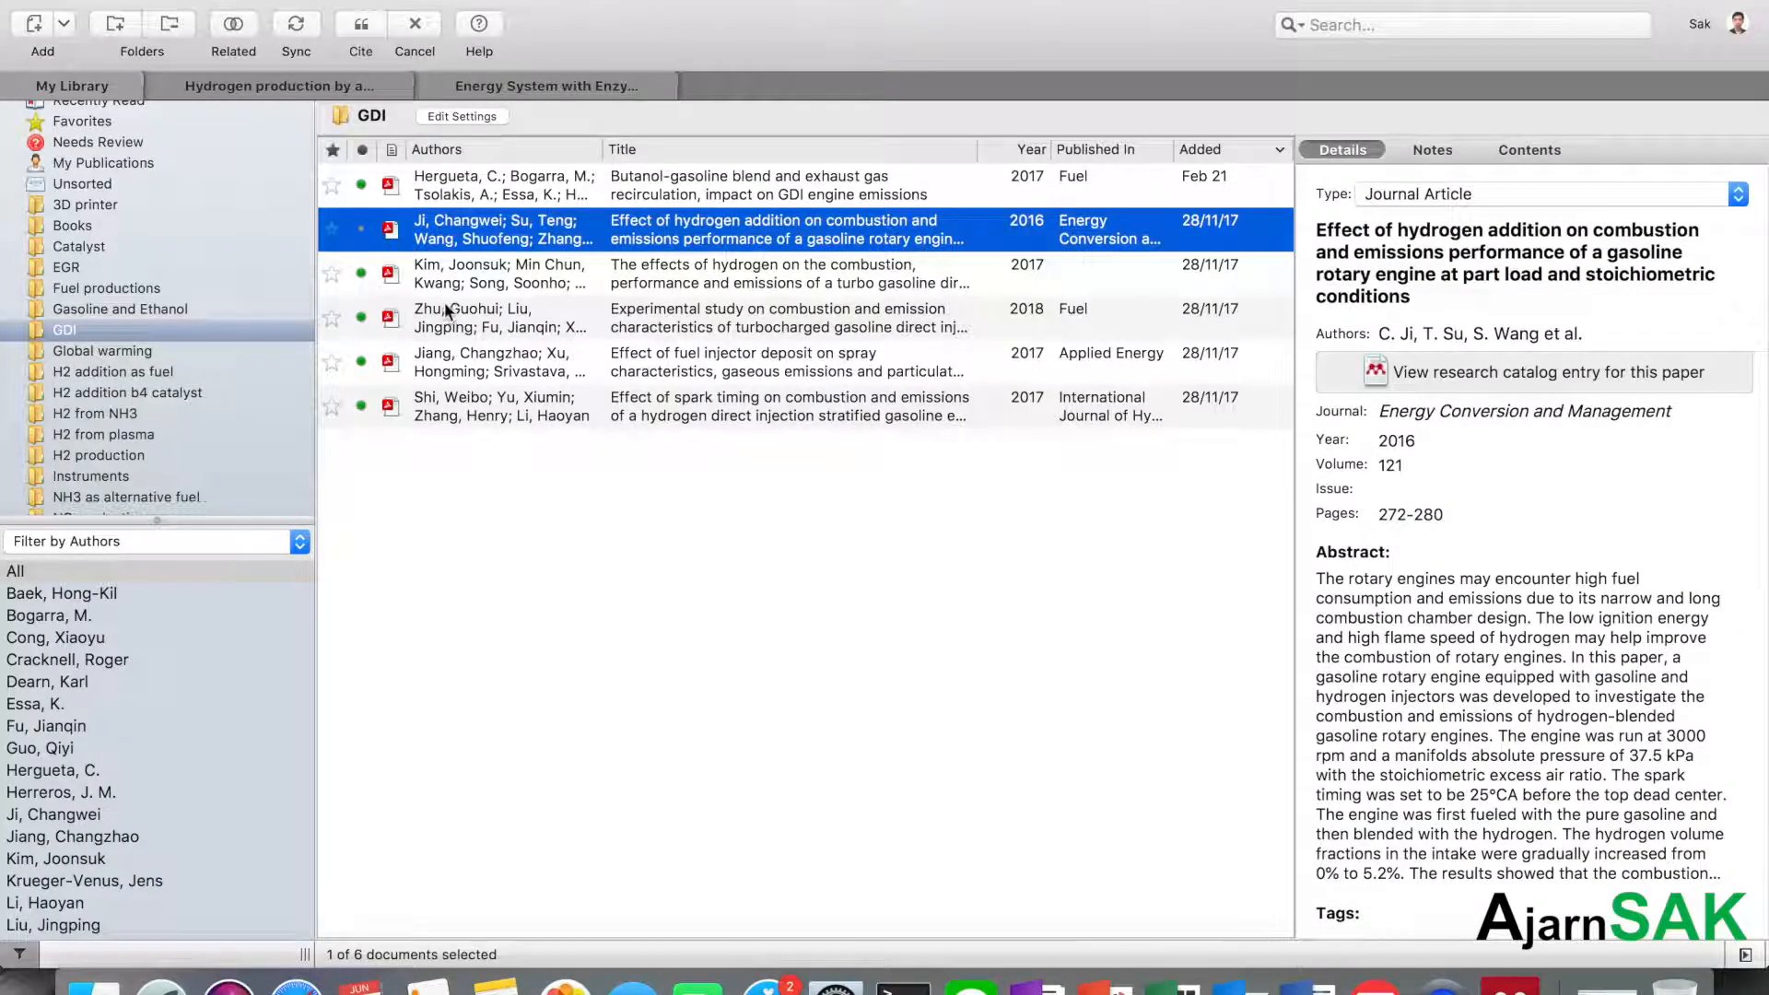
pyautogui.click(474, 276)
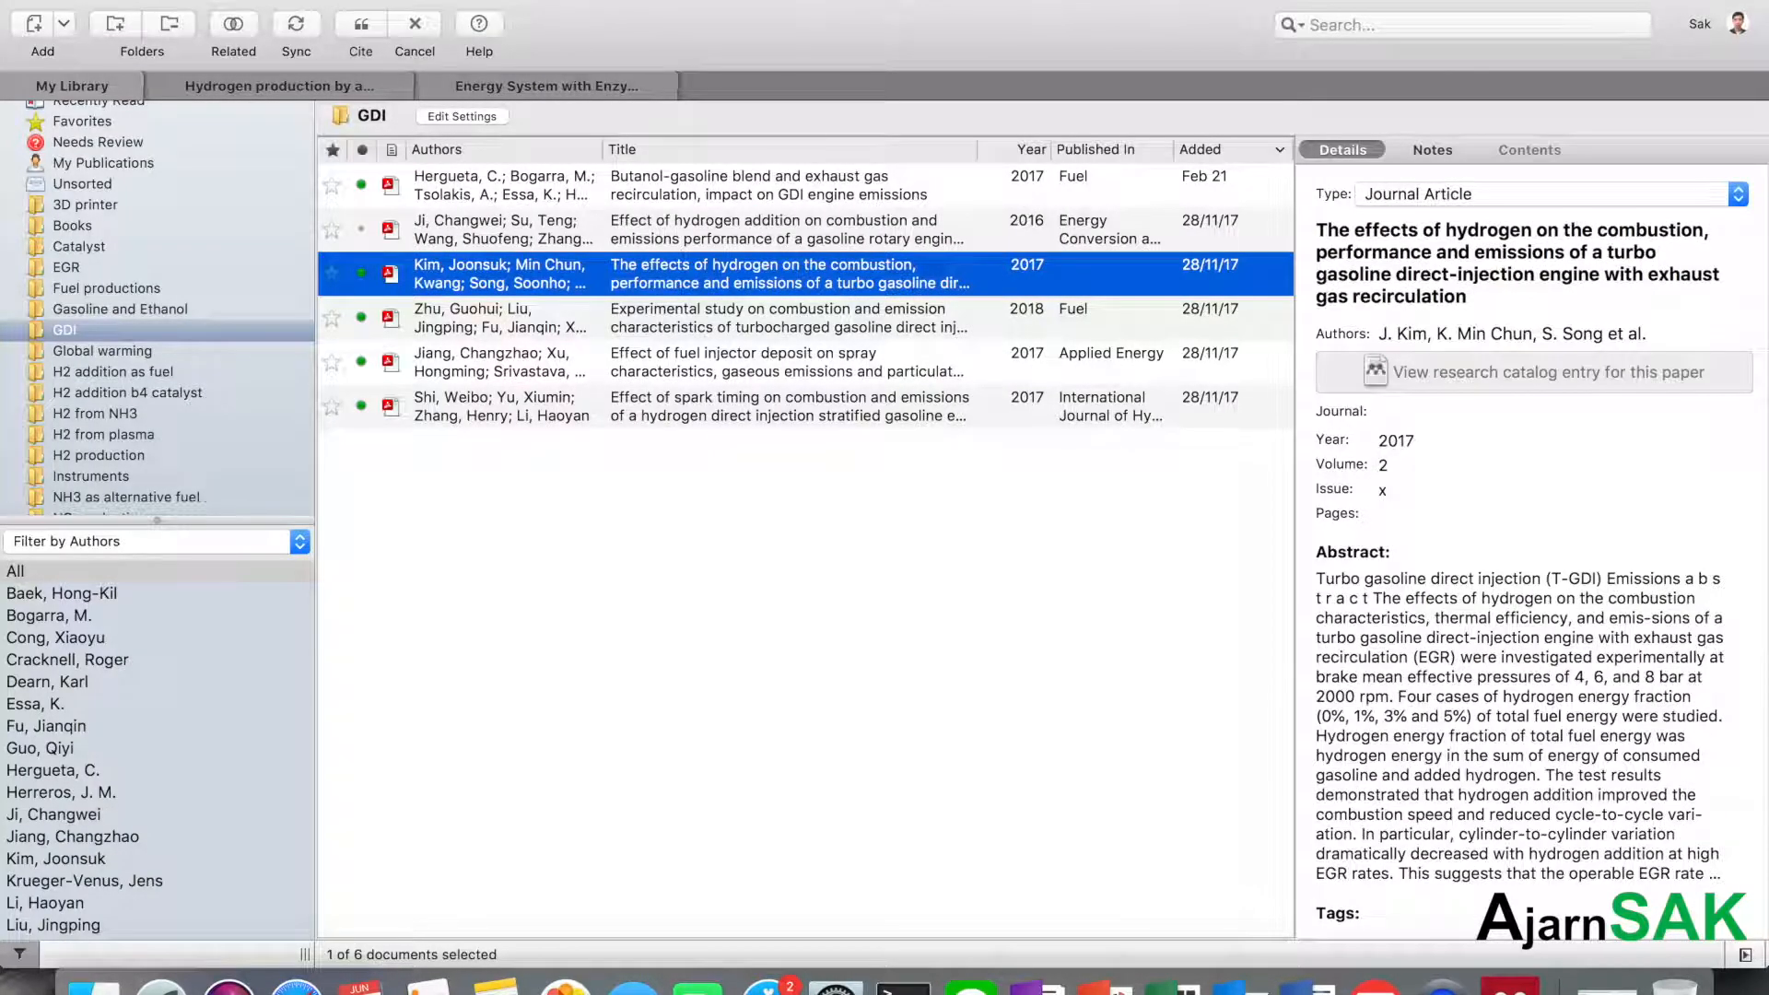
pyautogui.click(361, 28)
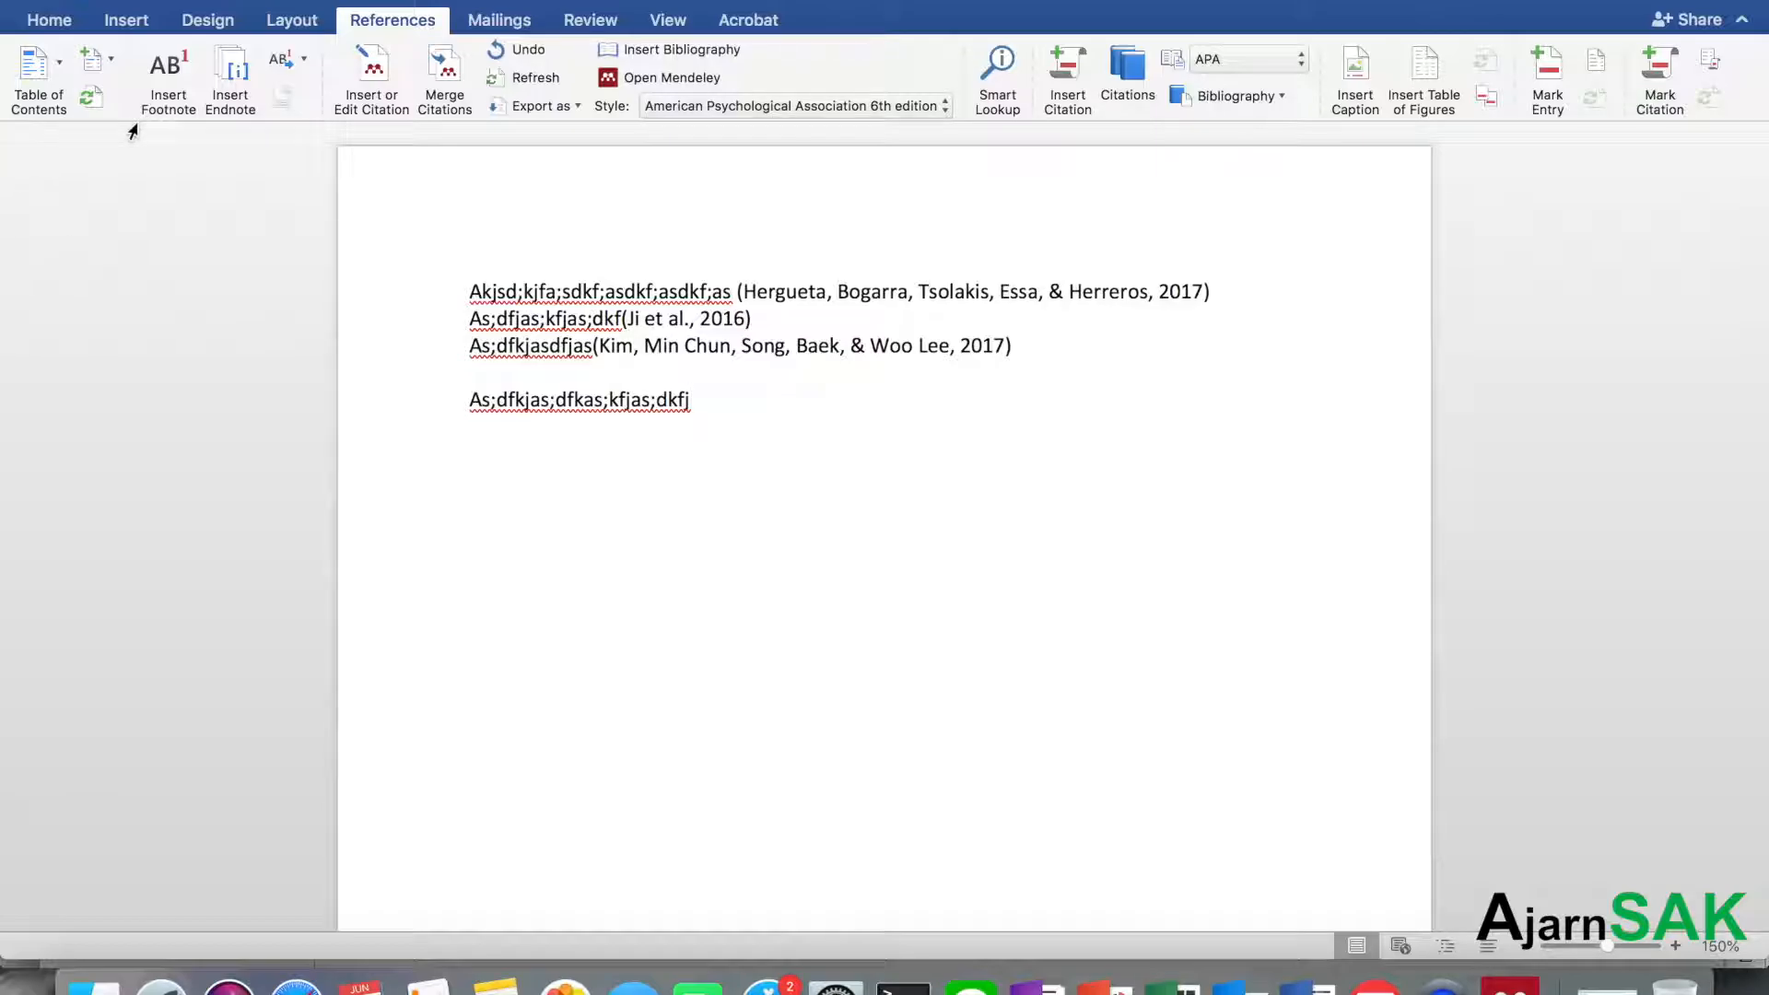
# Add a new page after the text, enter the heading "Reference:" on it and insert the Mendeley bibliography below
pyautogui.click(129, 20)
pyautogui.click(92, 78)
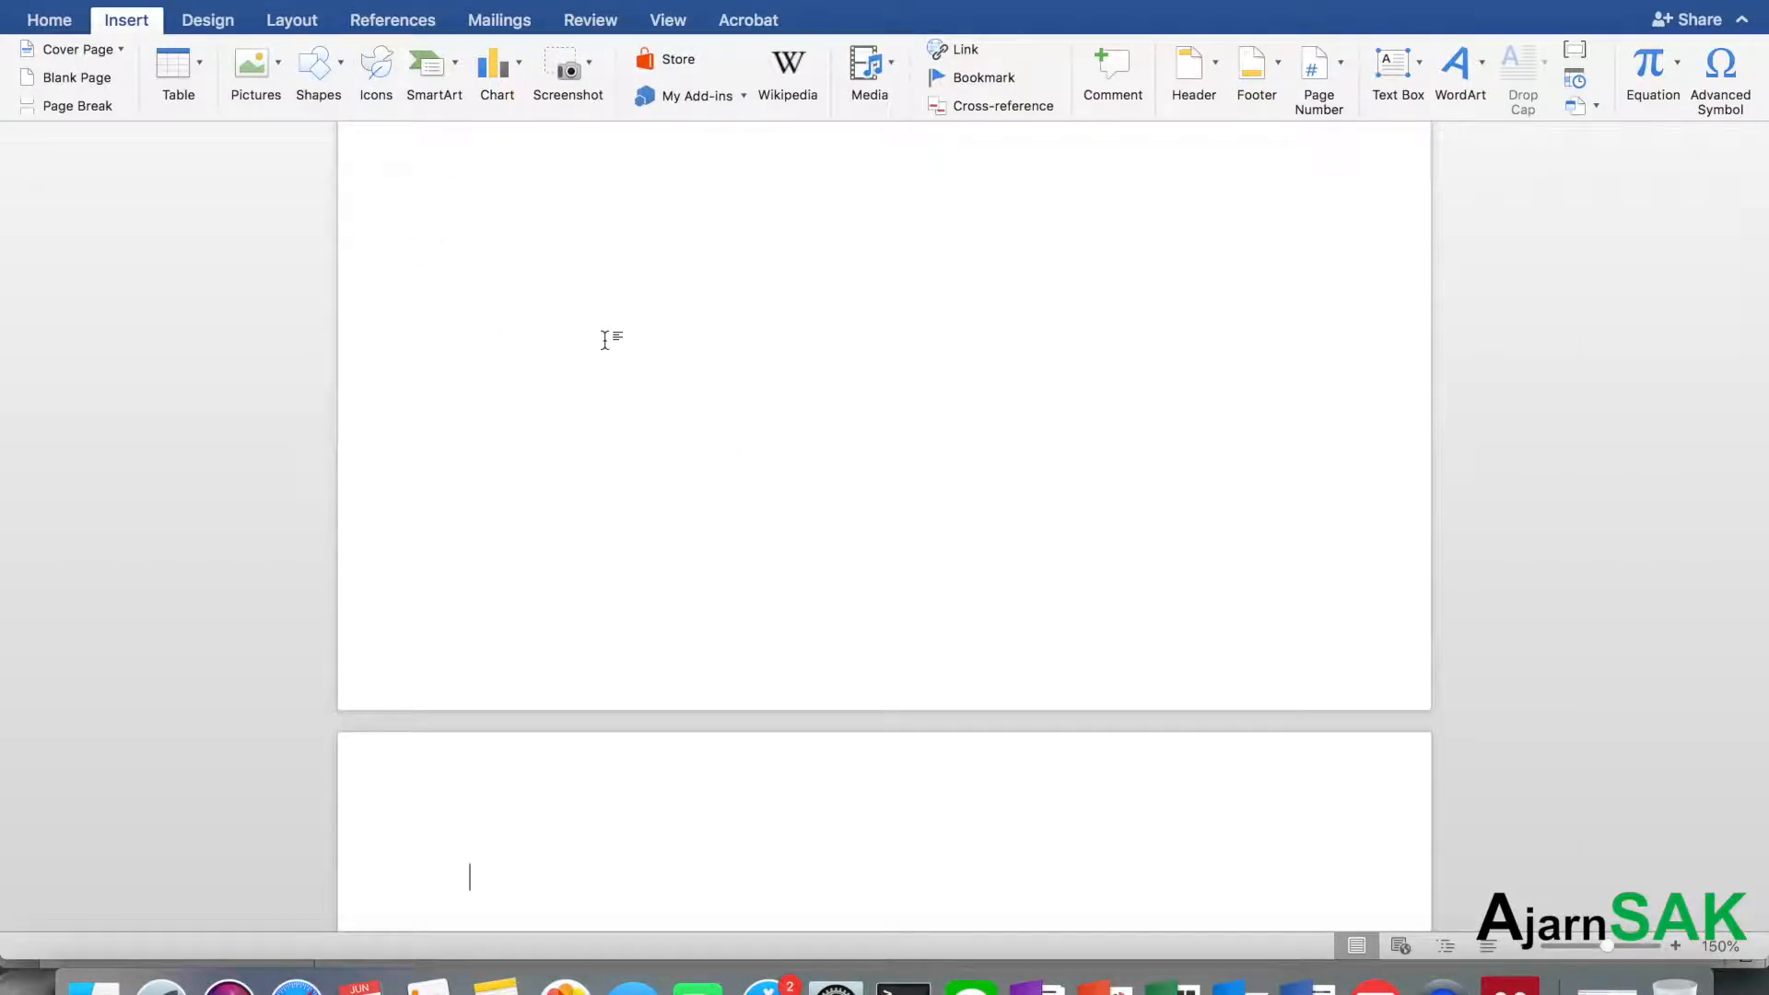
pyautogui.click(382, 23)
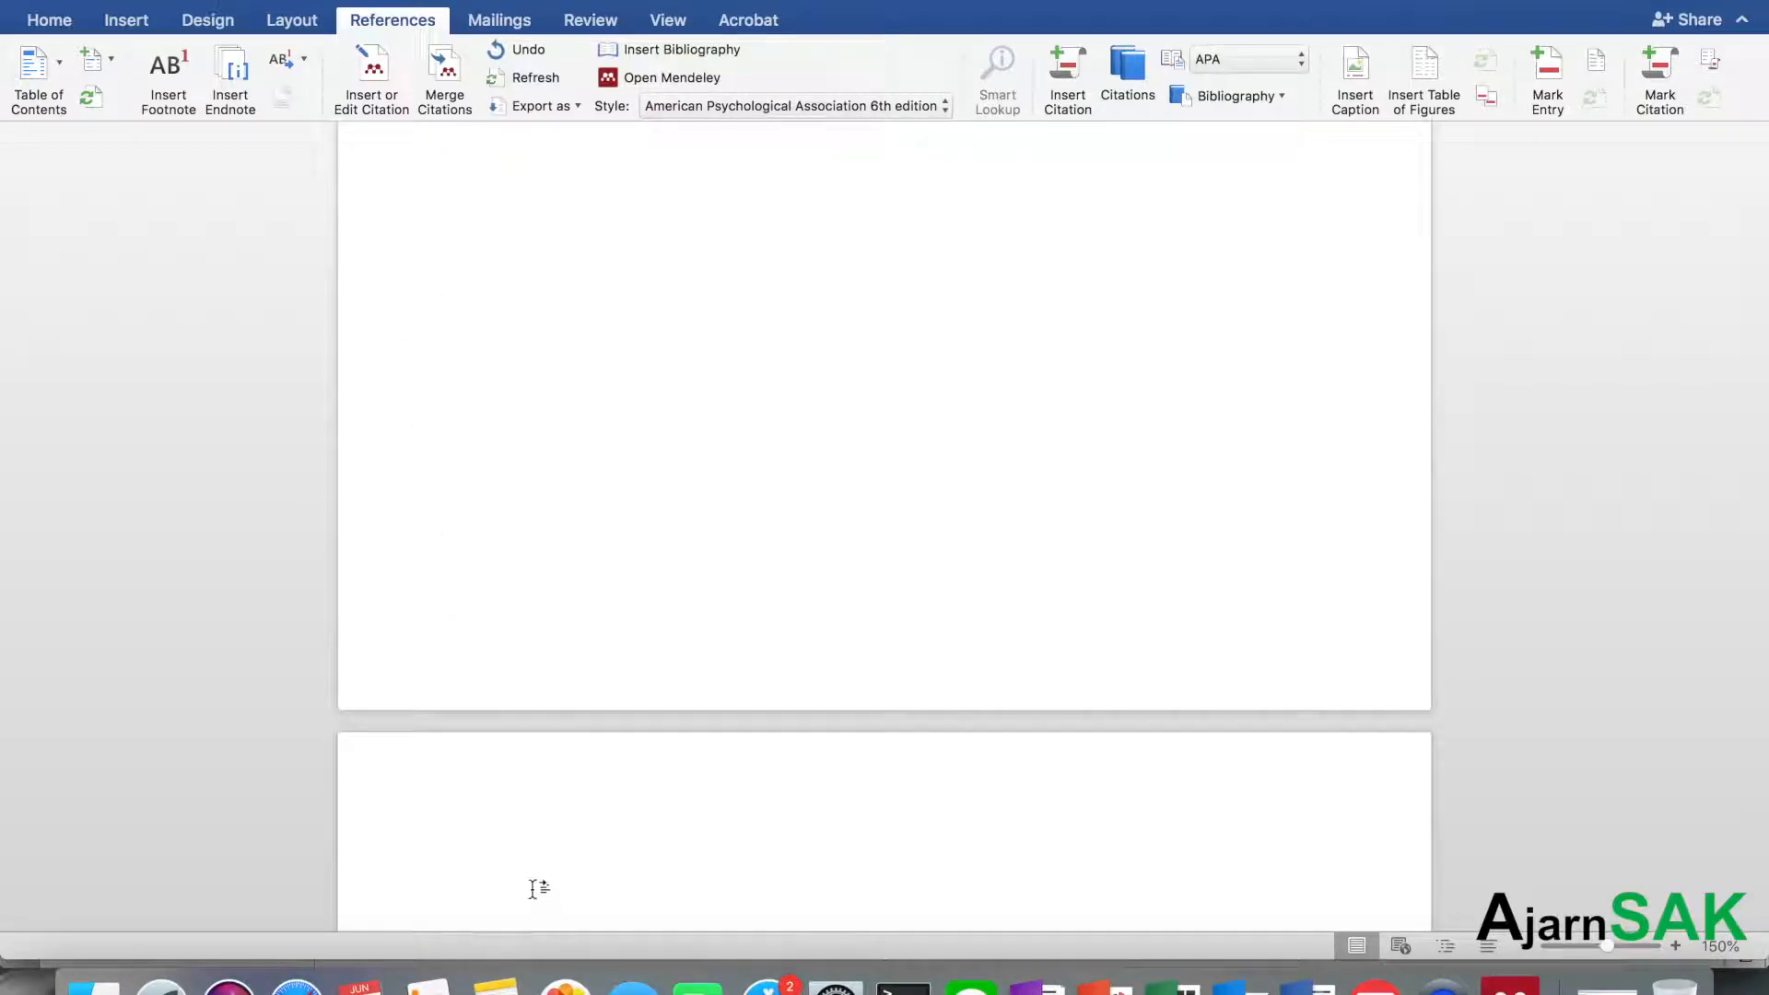
pyautogui.write('Reference:')
pyautogui.press('Return')
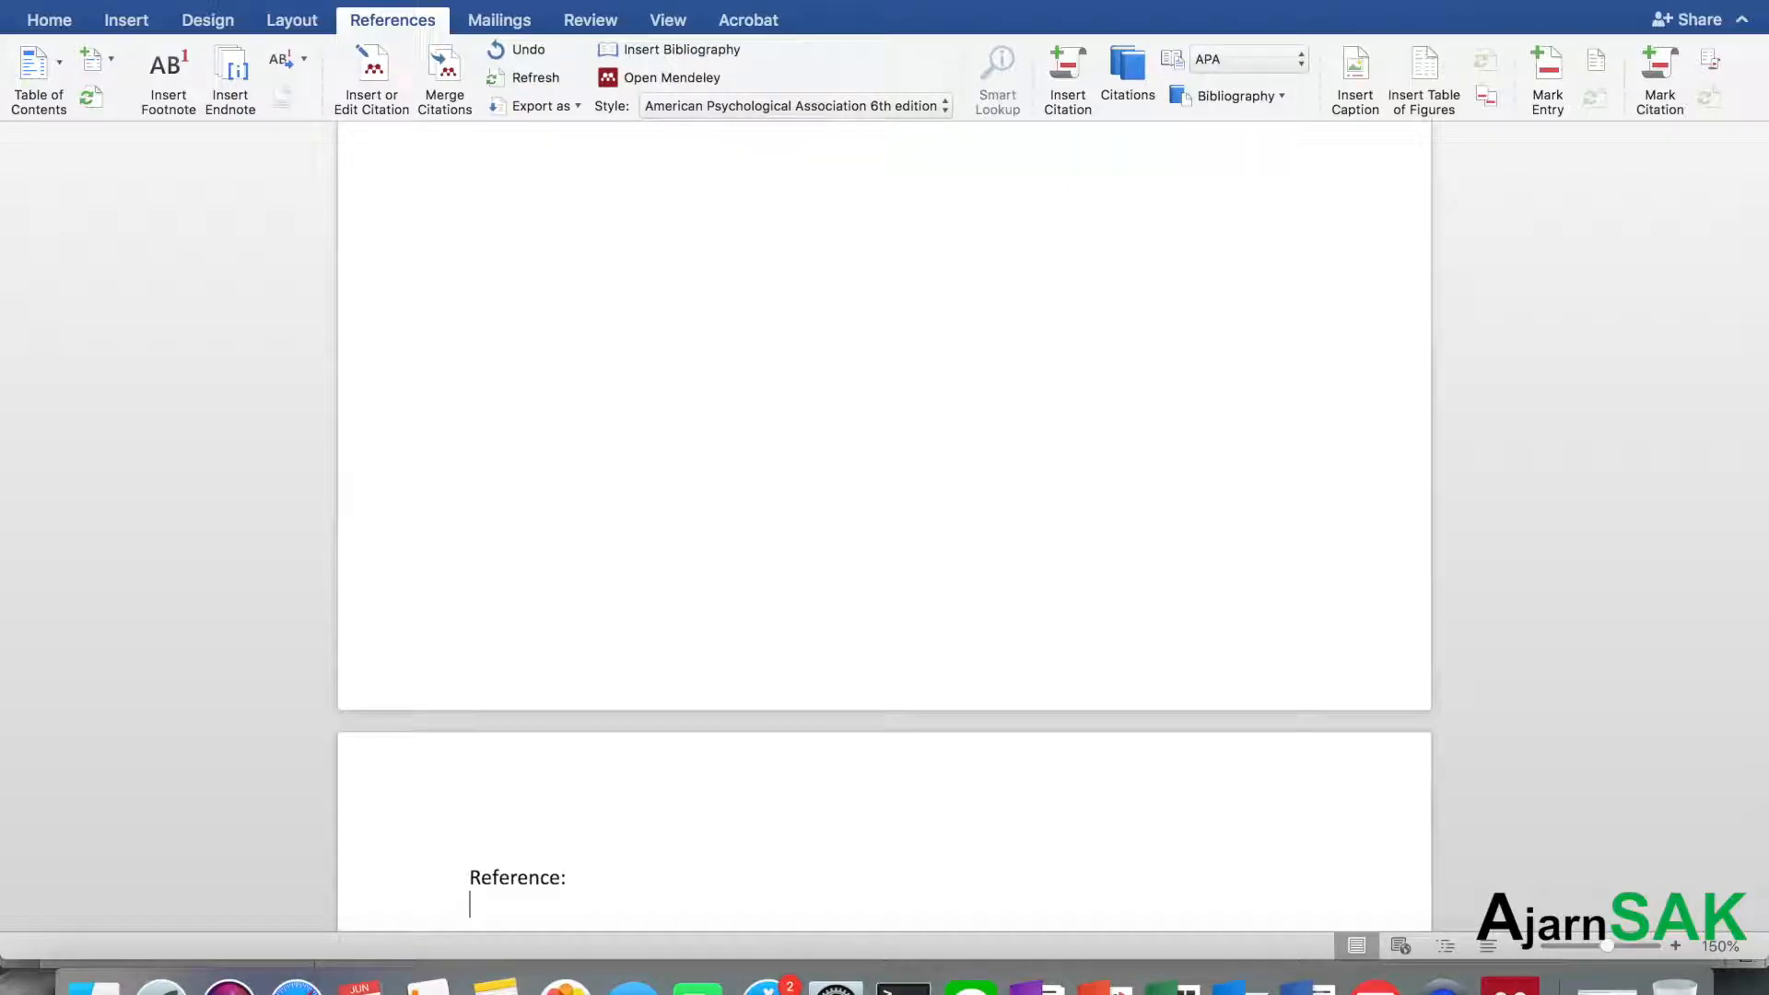
pyautogui.click(692, 51)
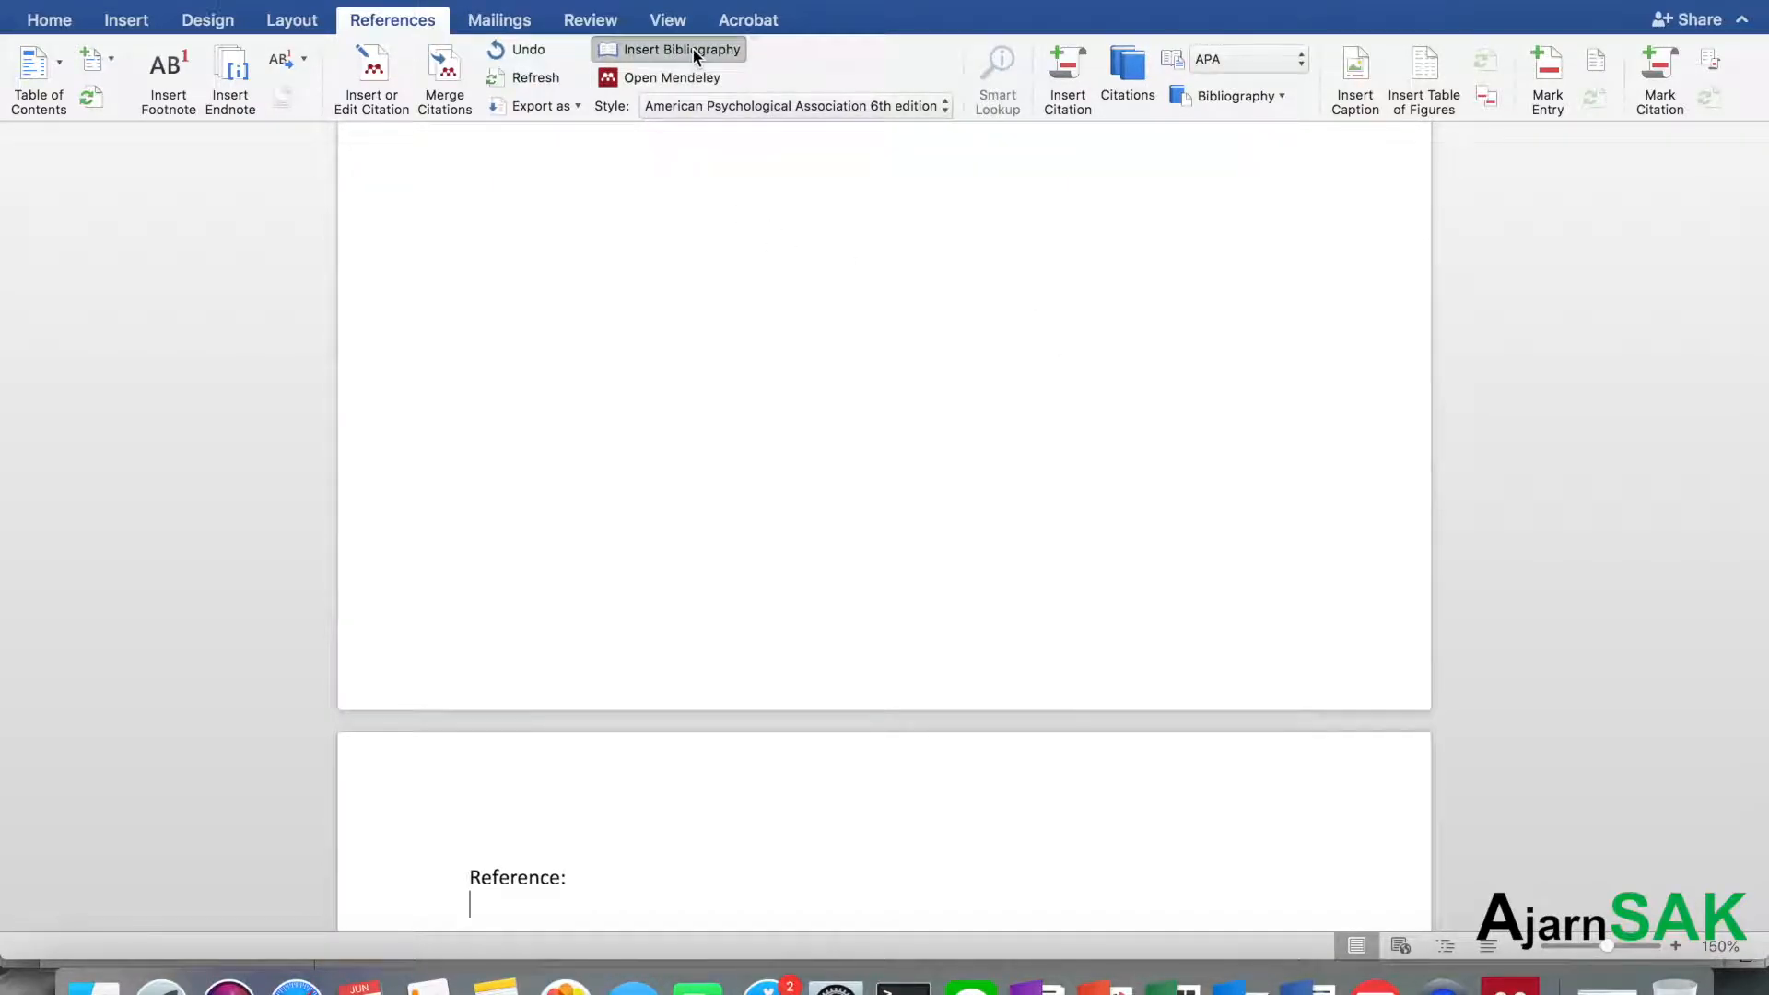
pyautogui.scroll(-5, 910, 503)
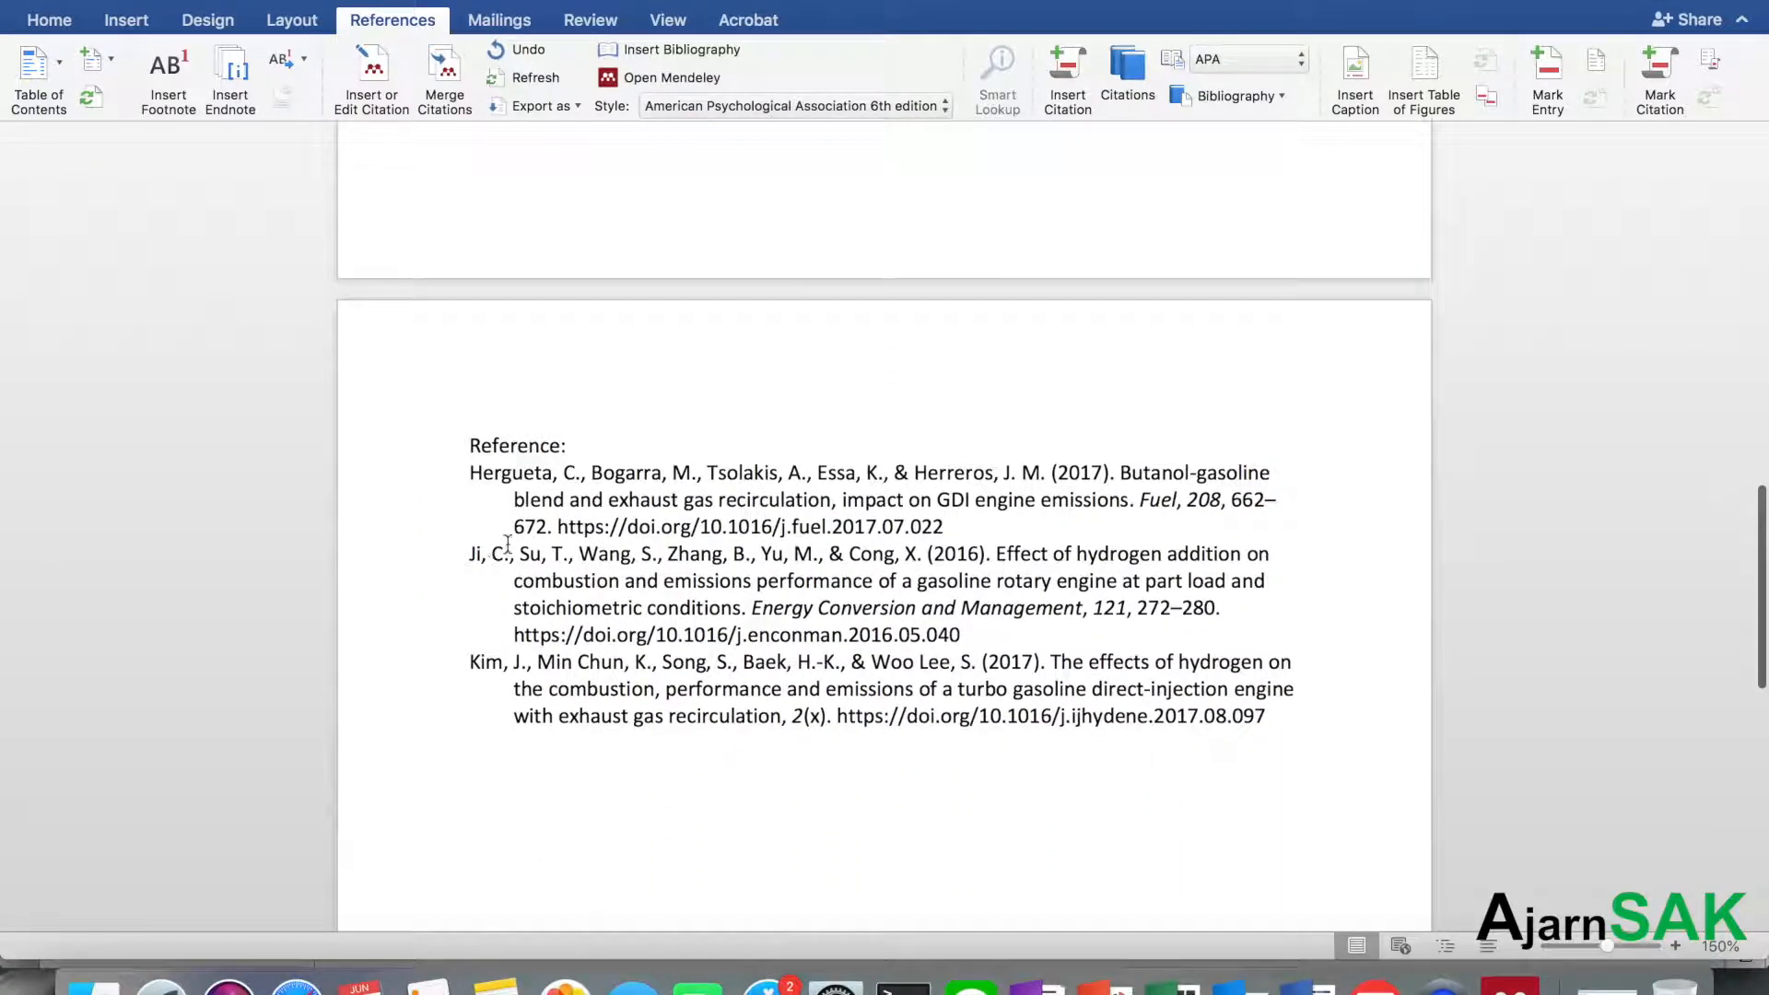
# Make the "Reference:" heading above the bibliography bold
pyautogui.click(405, 449)
pyautogui.click(70, 26)
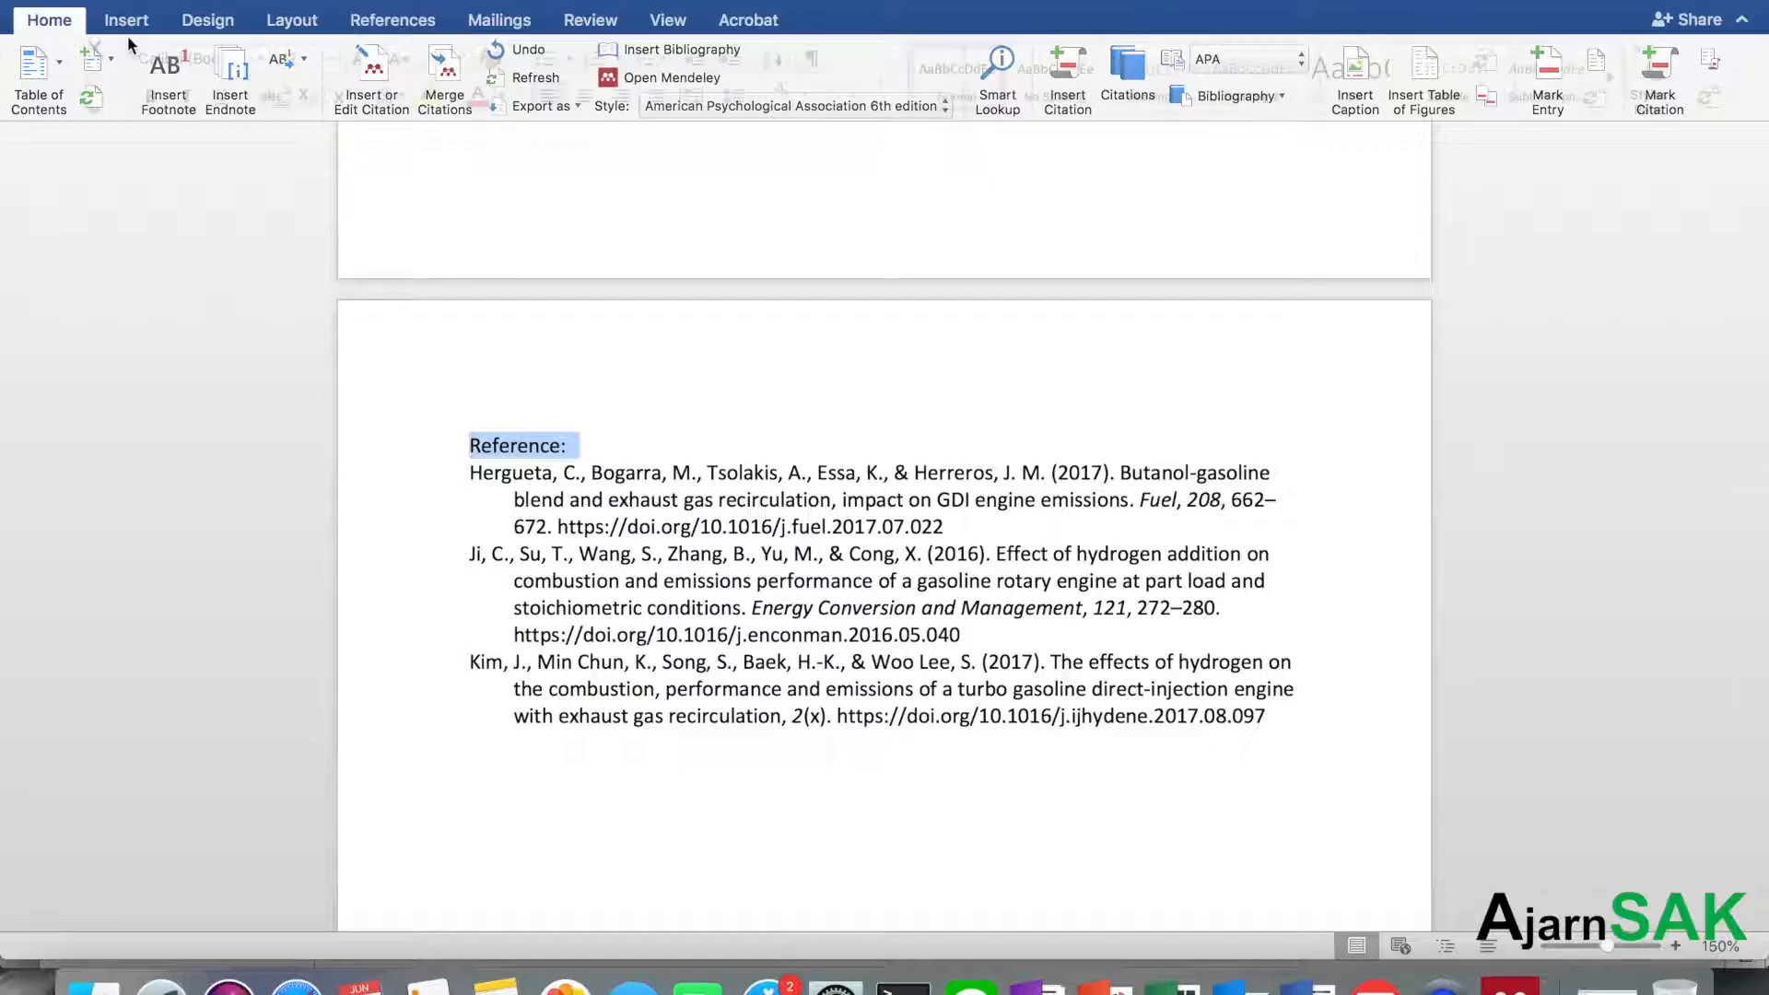
pyautogui.click(147, 96)
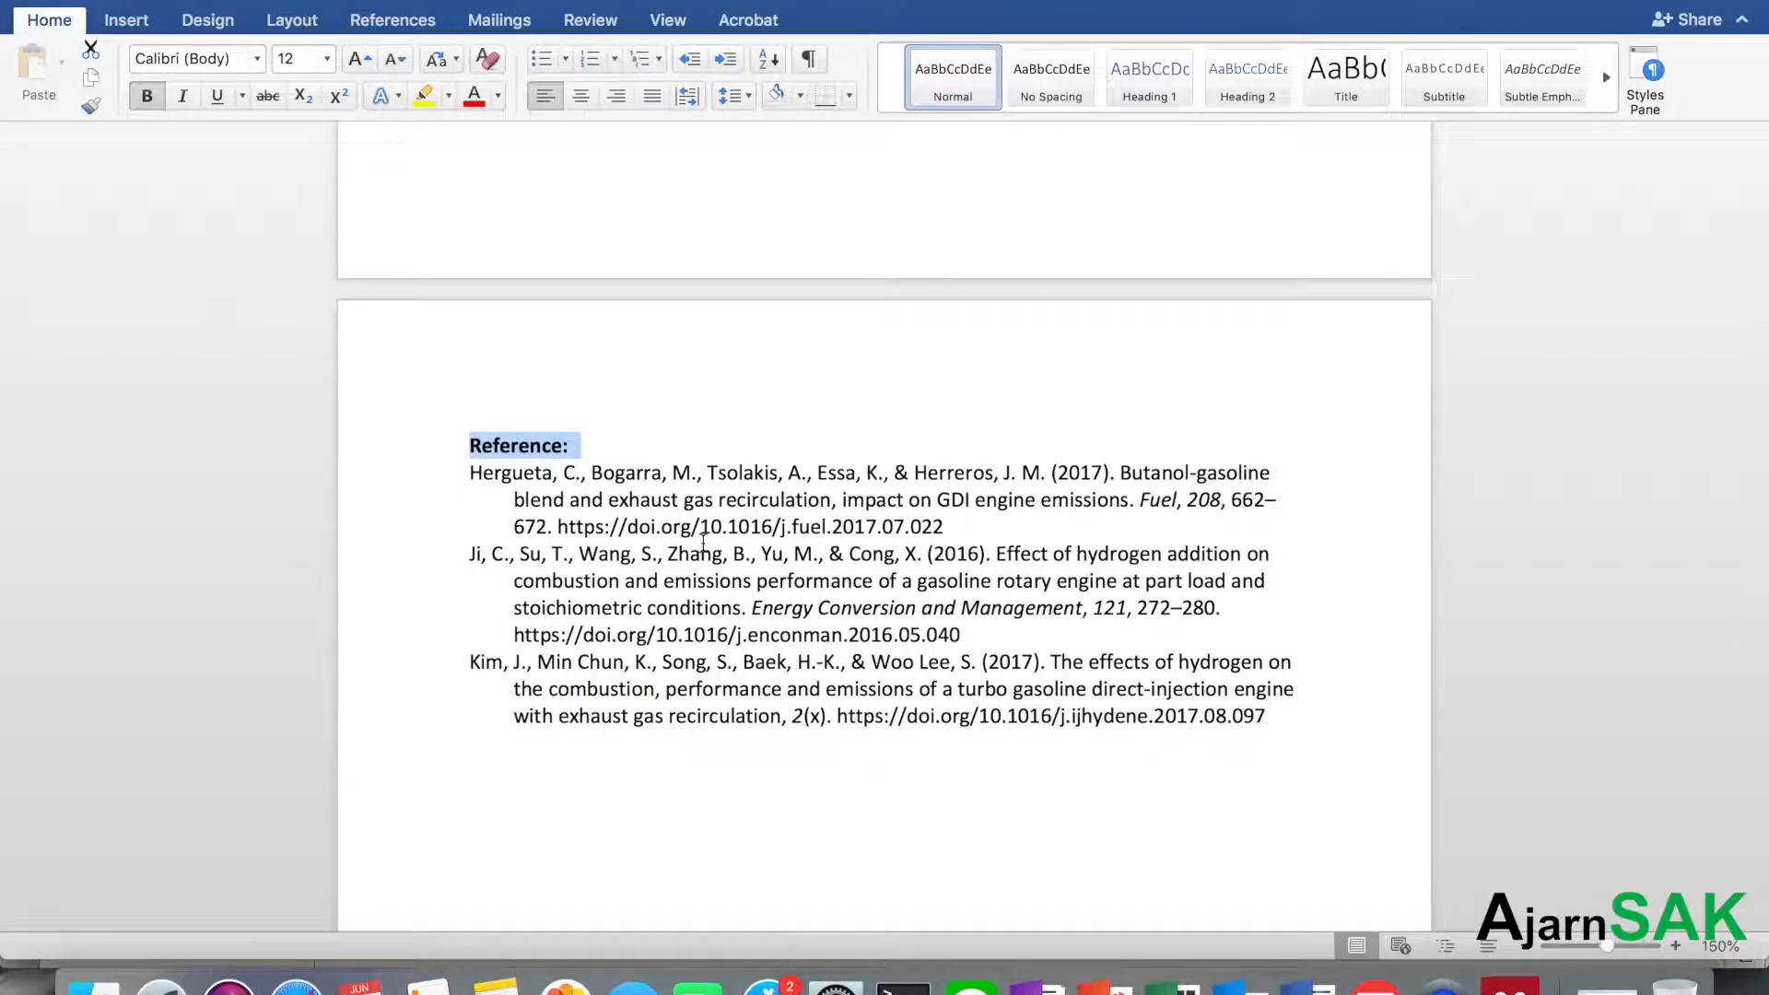
# Change the Mendeley citation style of the document to IEEE
pyautogui.scroll(15, 705, 548)
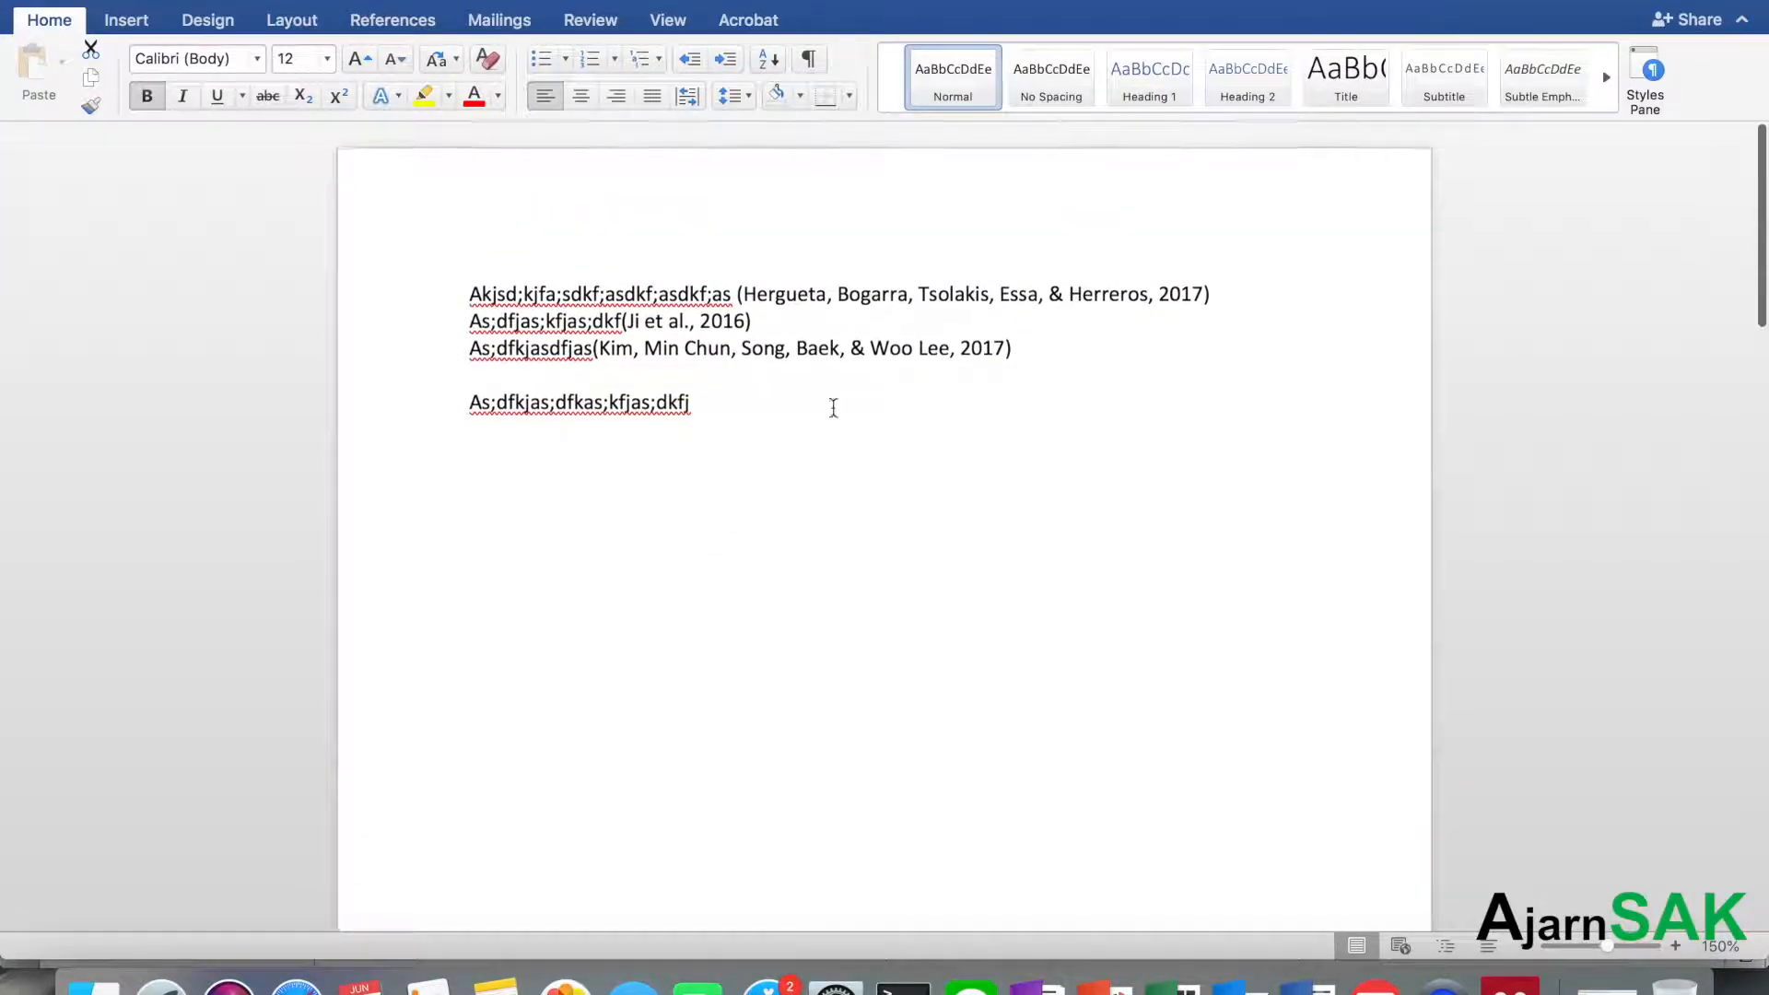
pyautogui.click(750, 293)
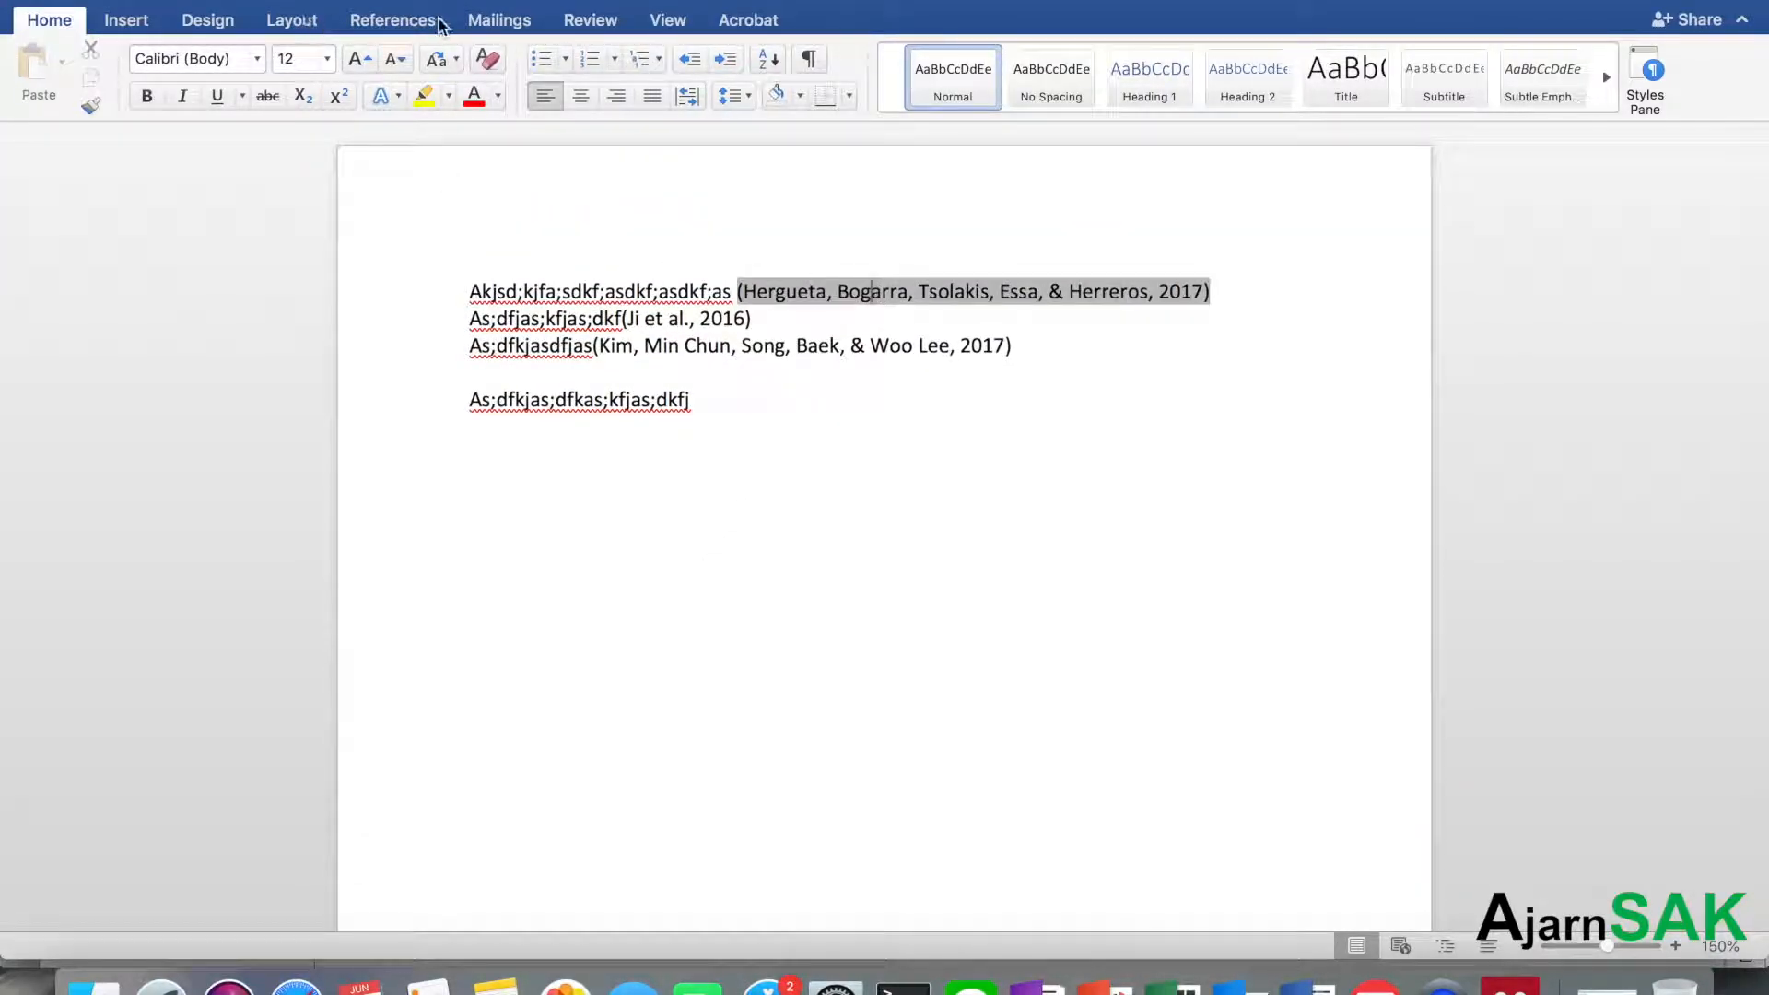
pyautogui.click(392, 19)
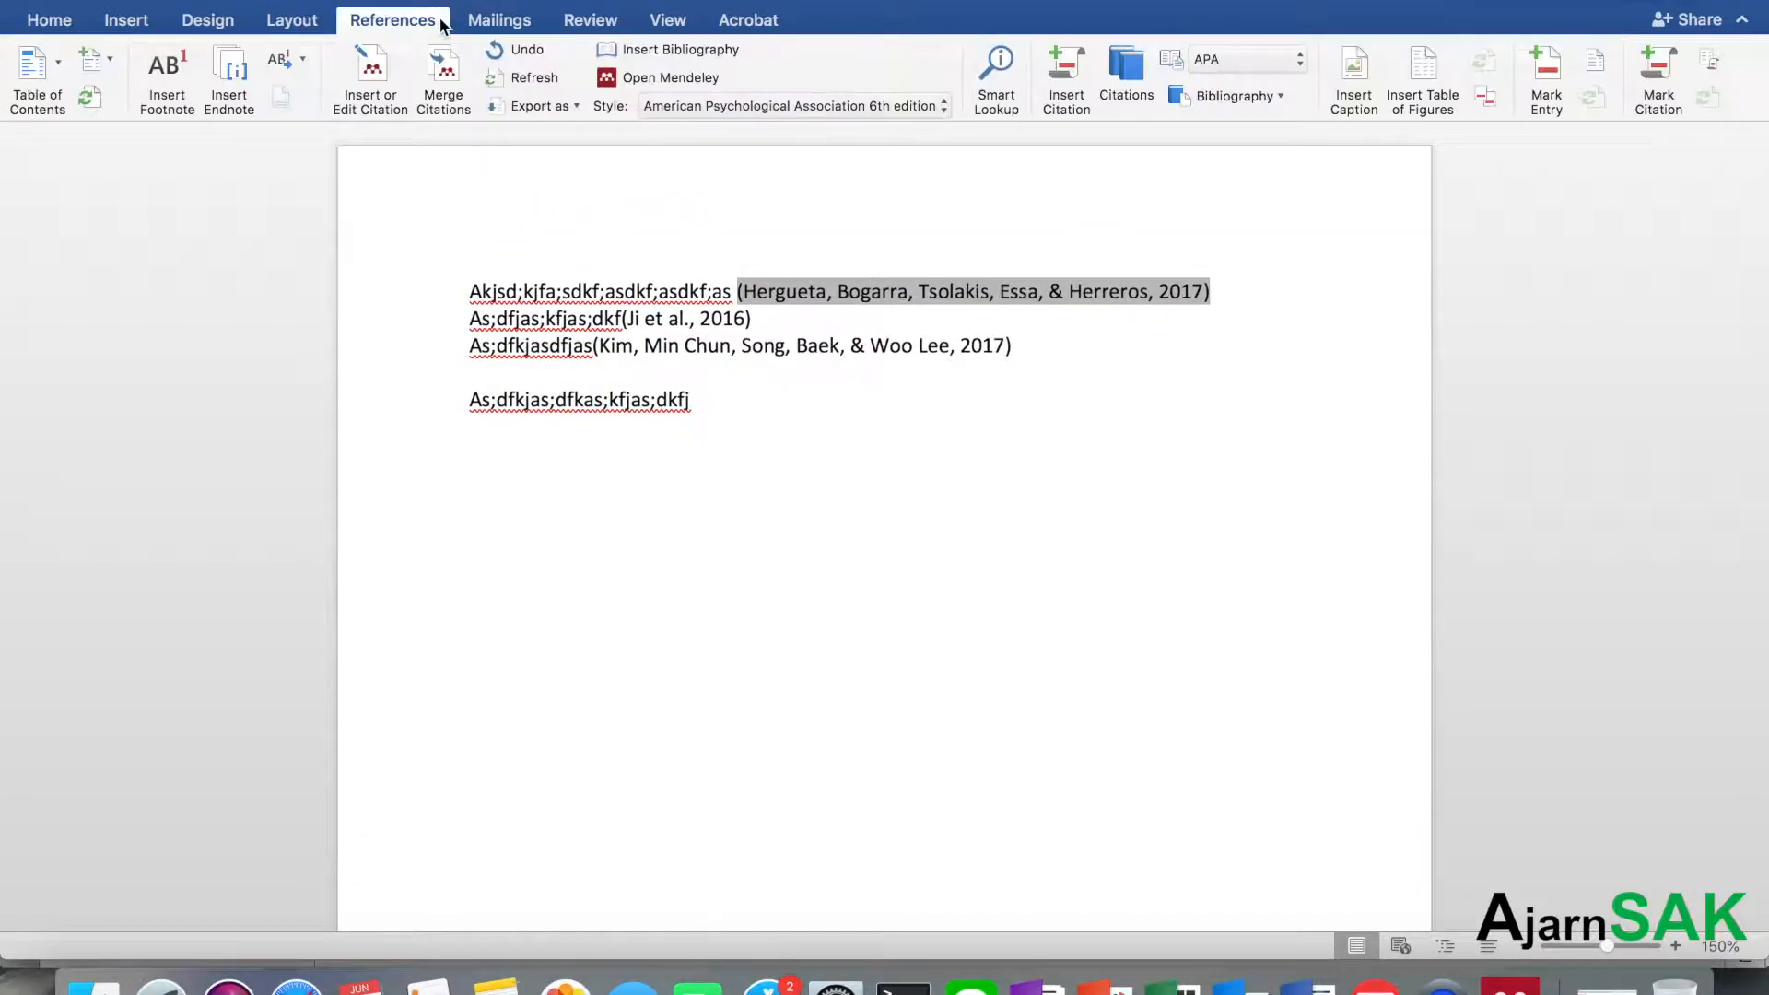
pyautogui.click(798, 106)
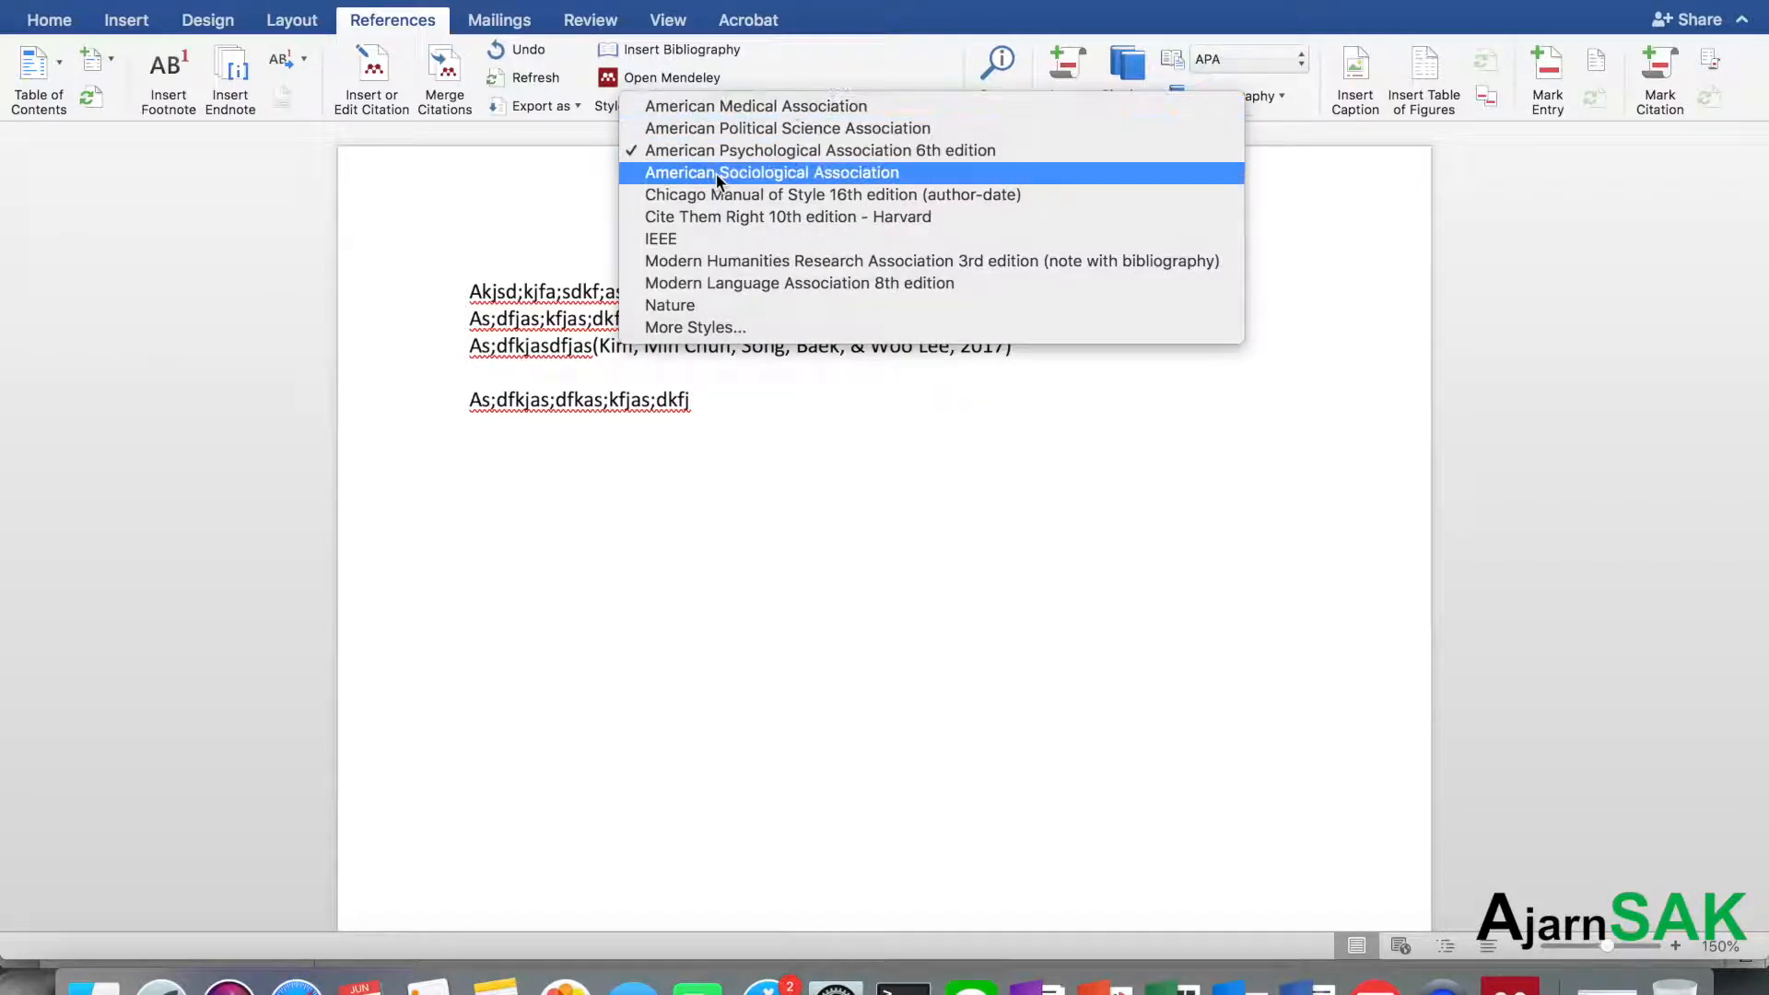
pyautogui.click(738, 239)
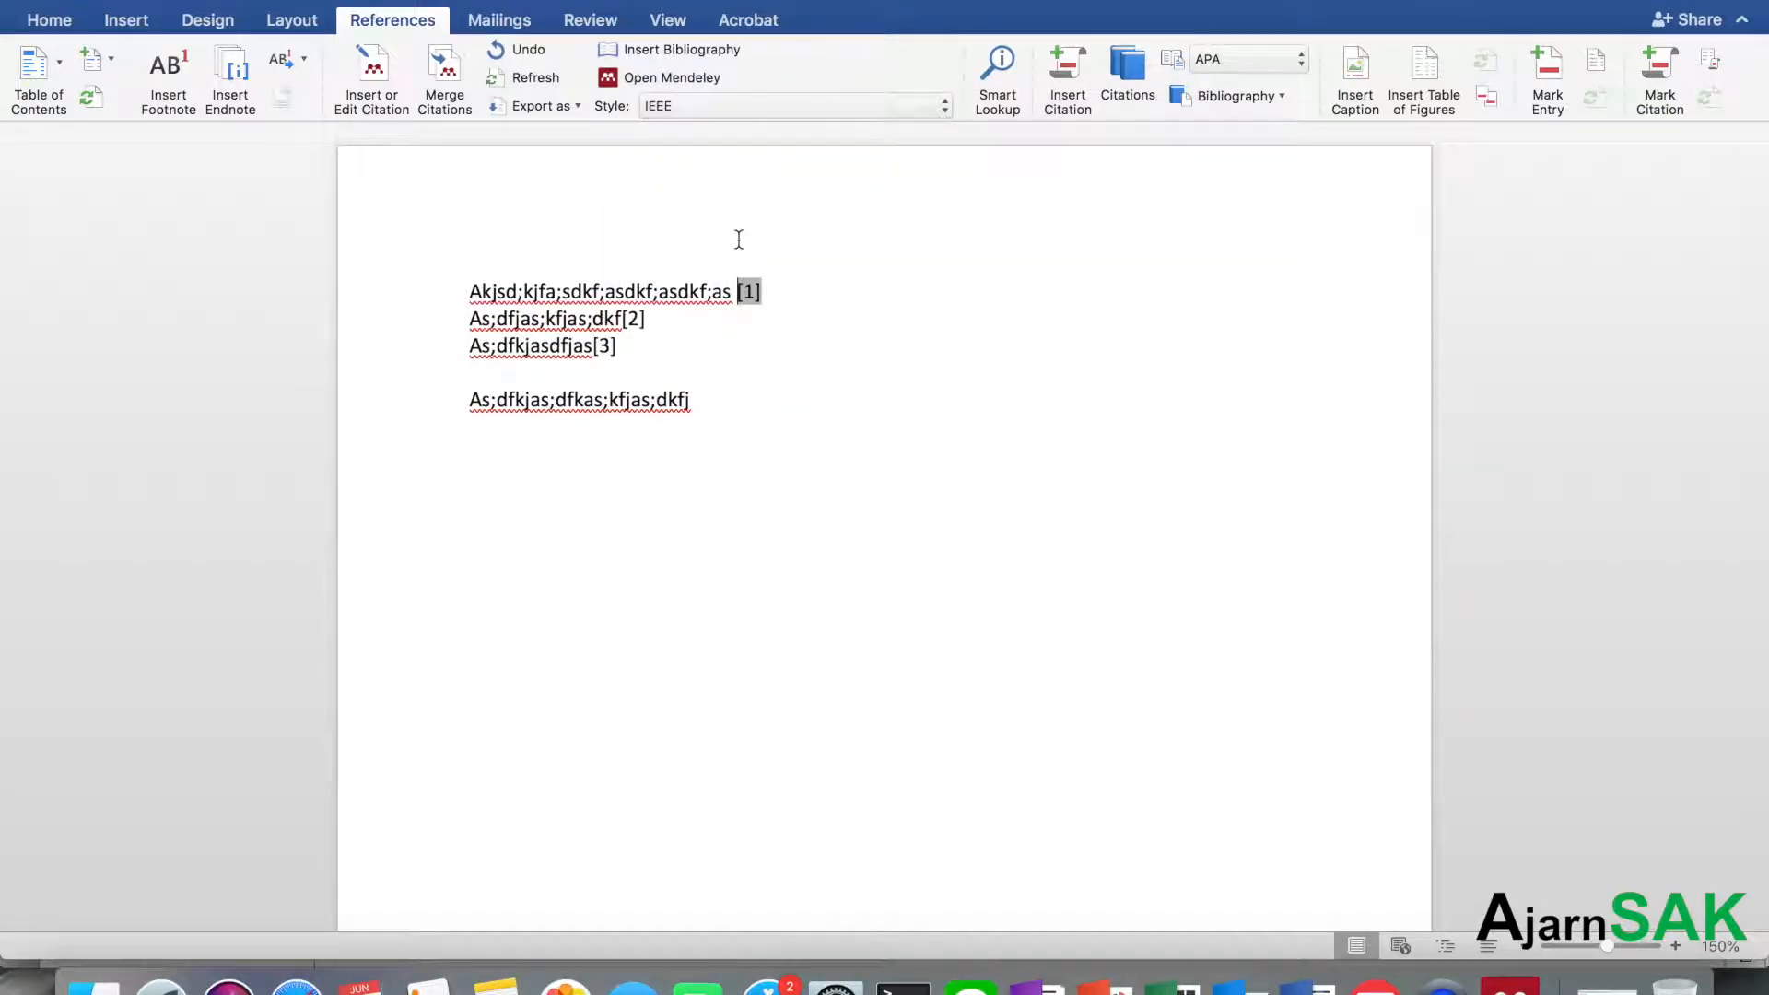
# Add a space before the citations on the second and third lines and review the IEEE-style reference list
pyautogui.click(733, 291)
pyautogui.click(623, 319)
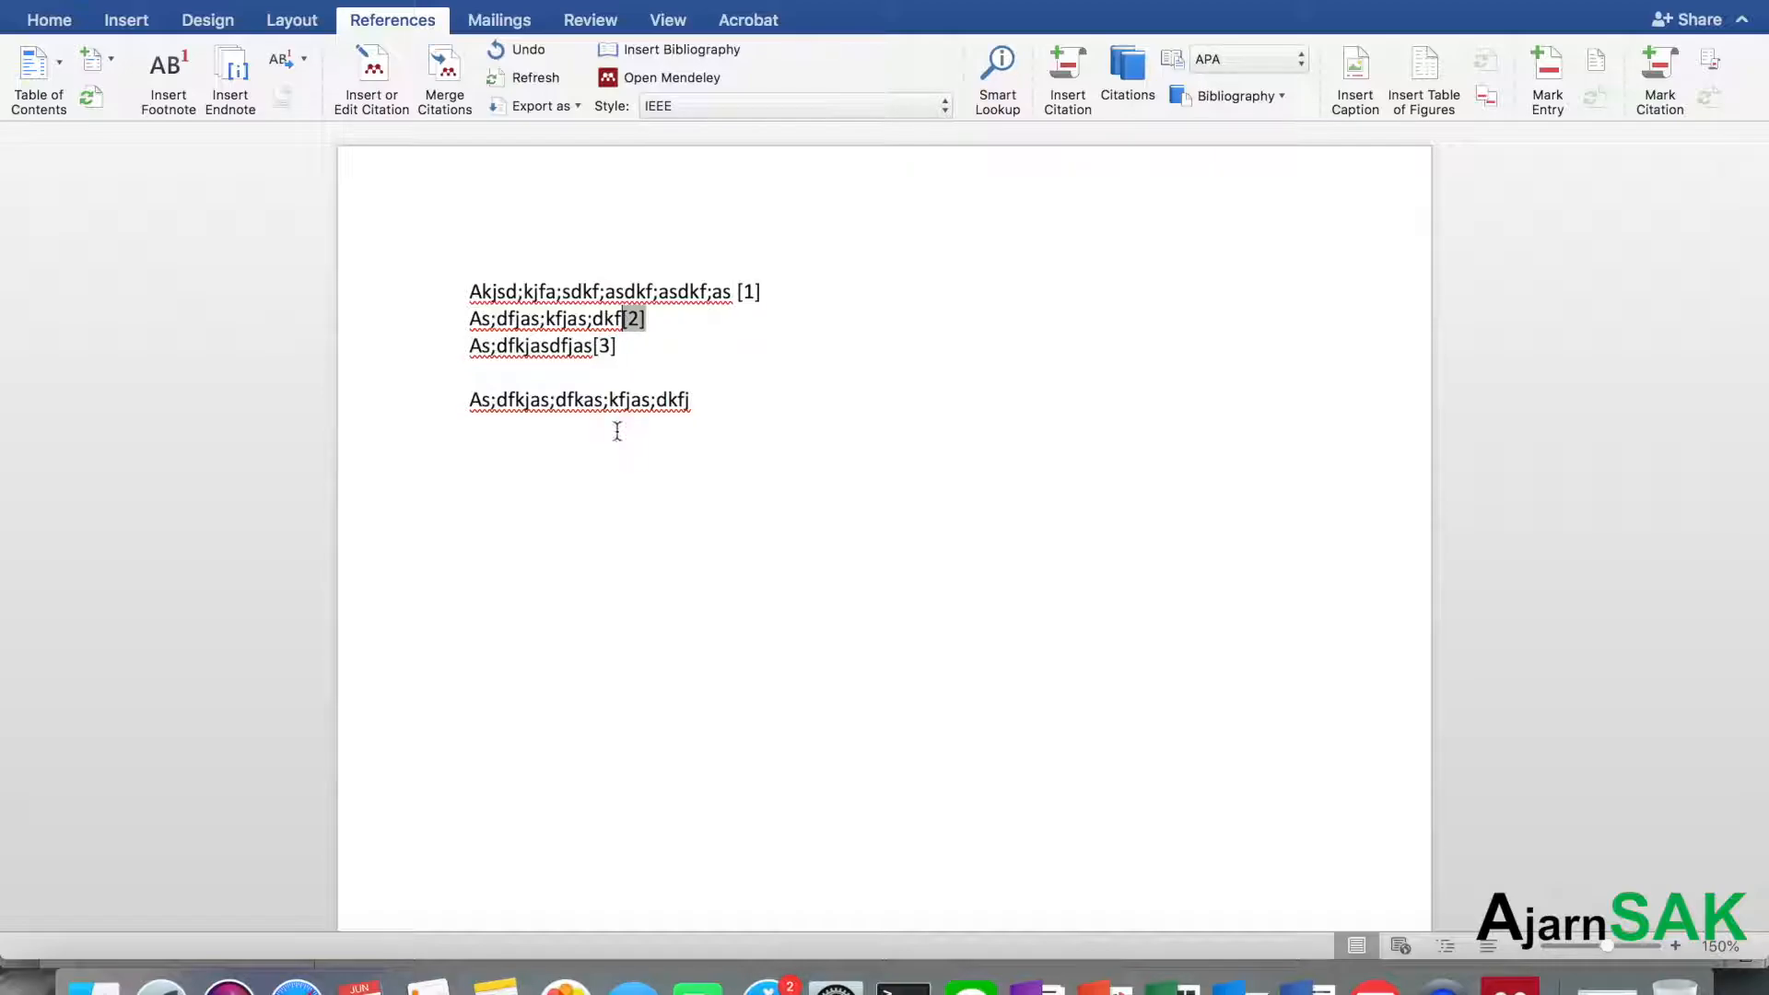
pyautogui.click(590, 353)
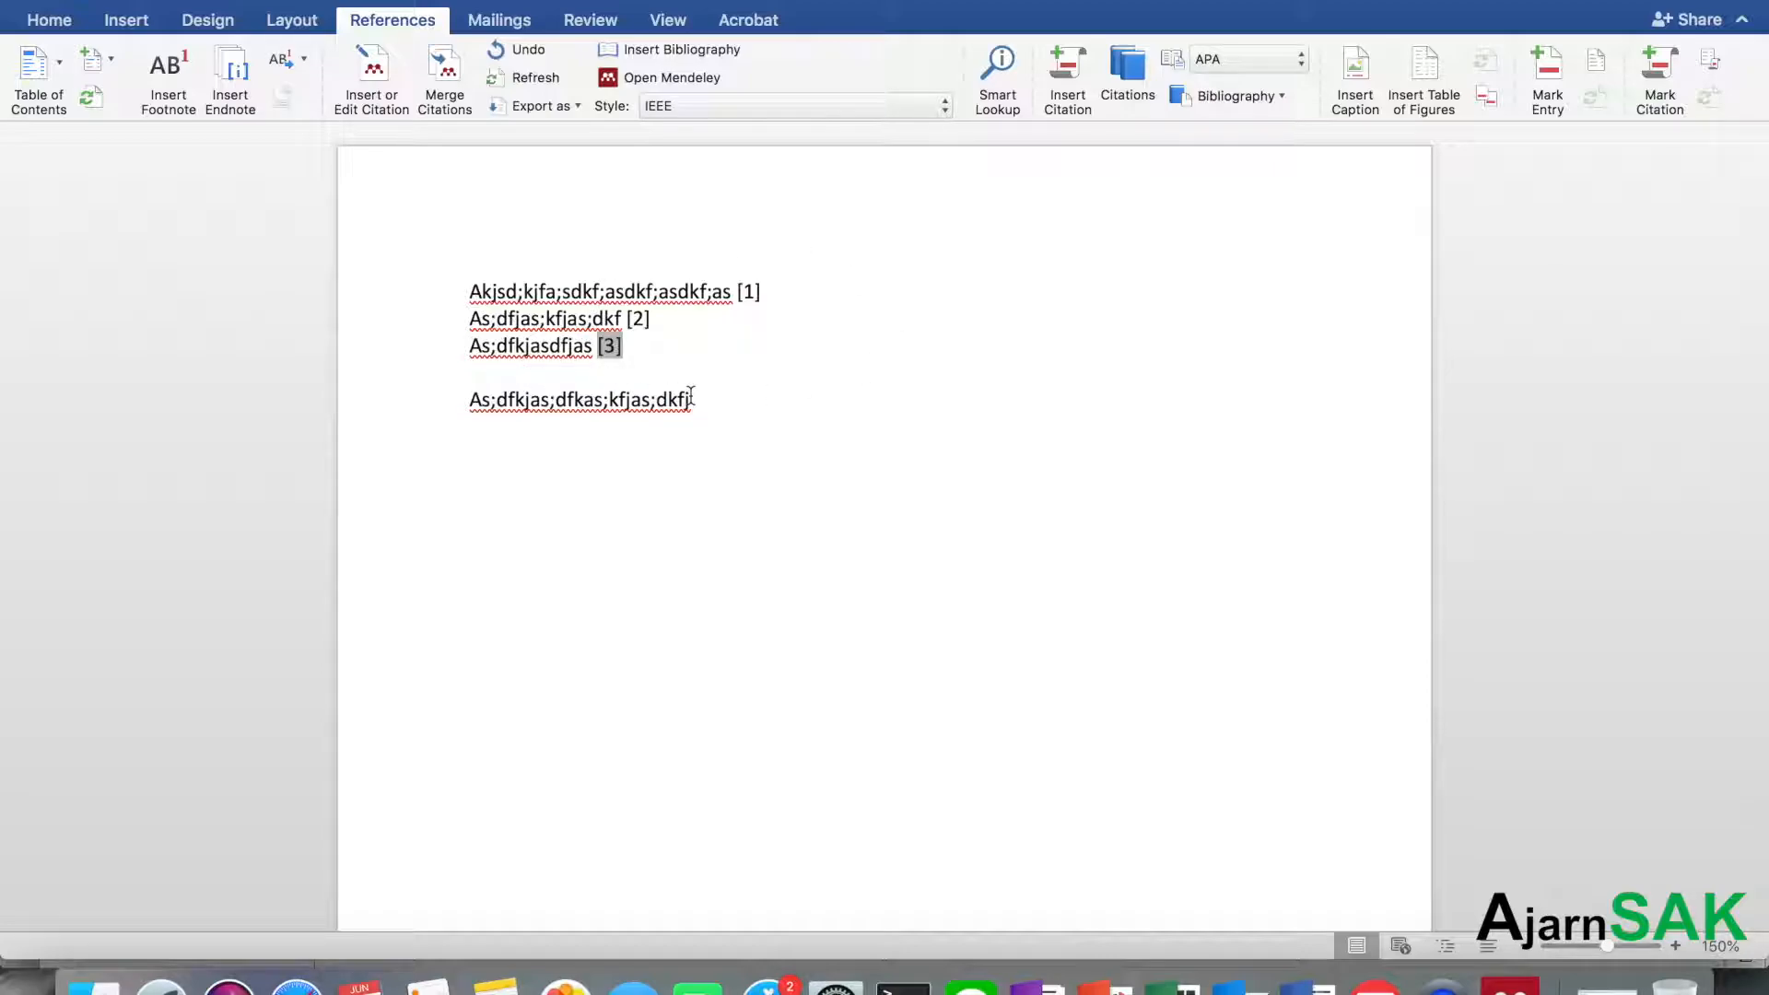
pyautogui.scroll(-15, 728, 382)
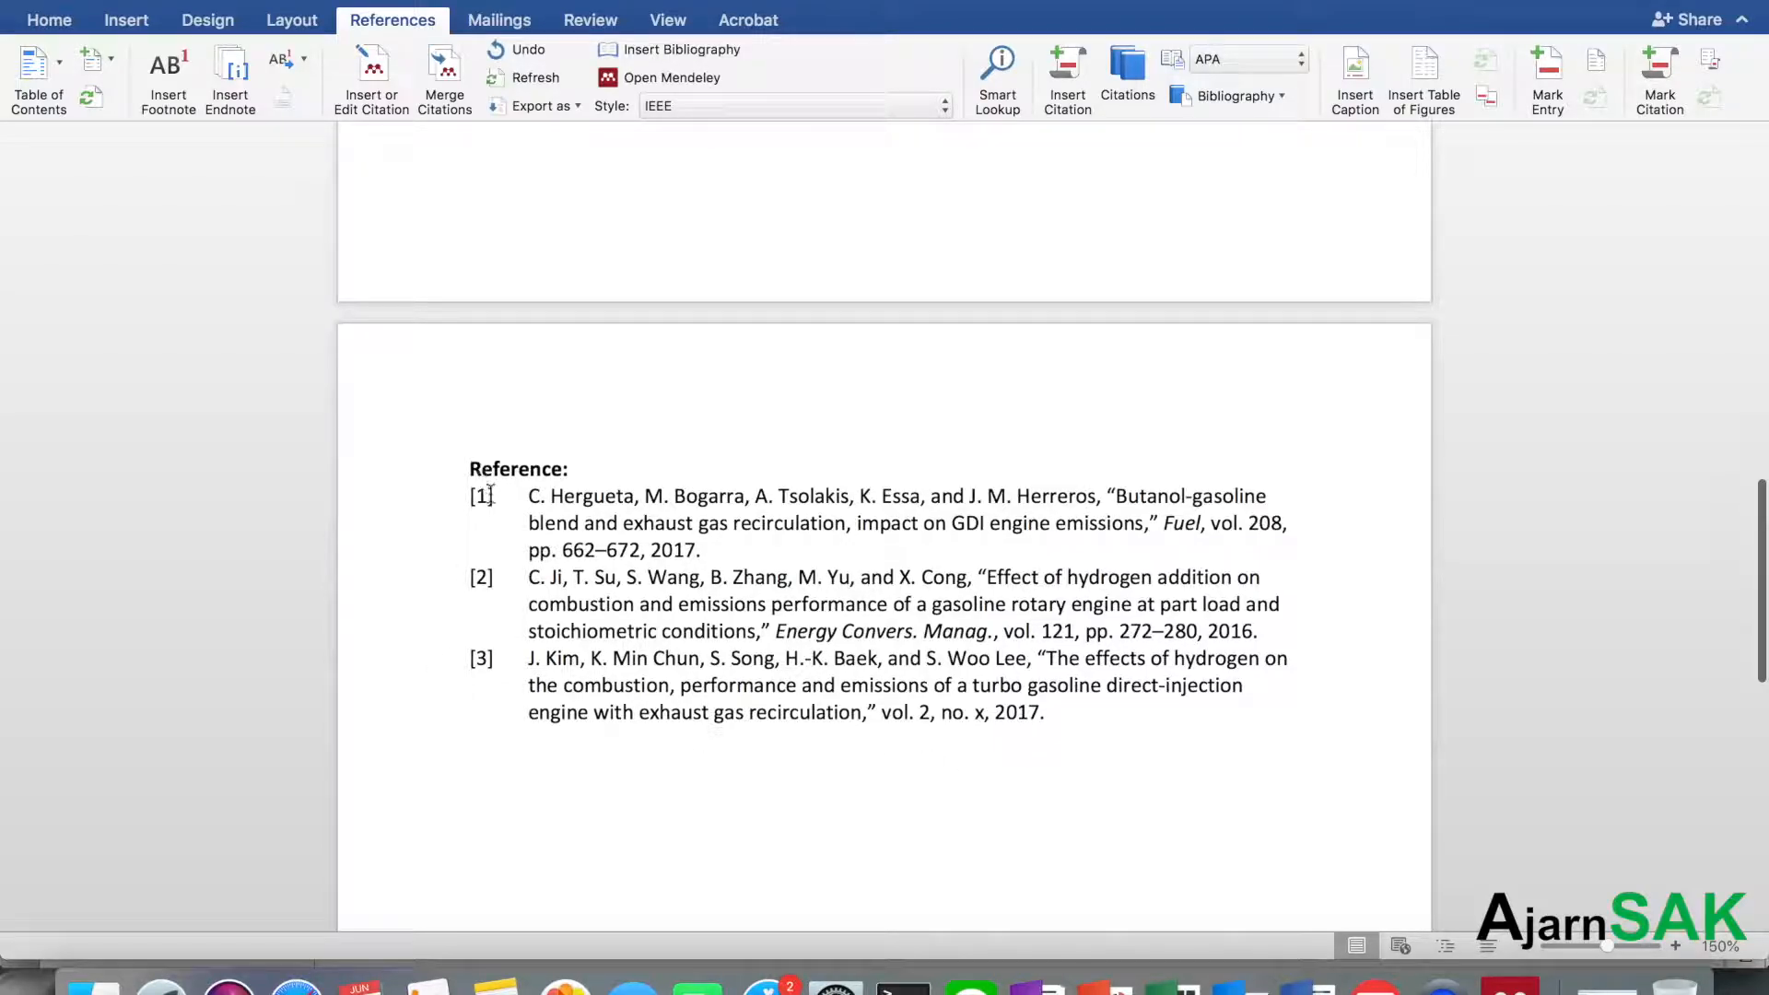
pyautogui.scroll(15, 828, 479)
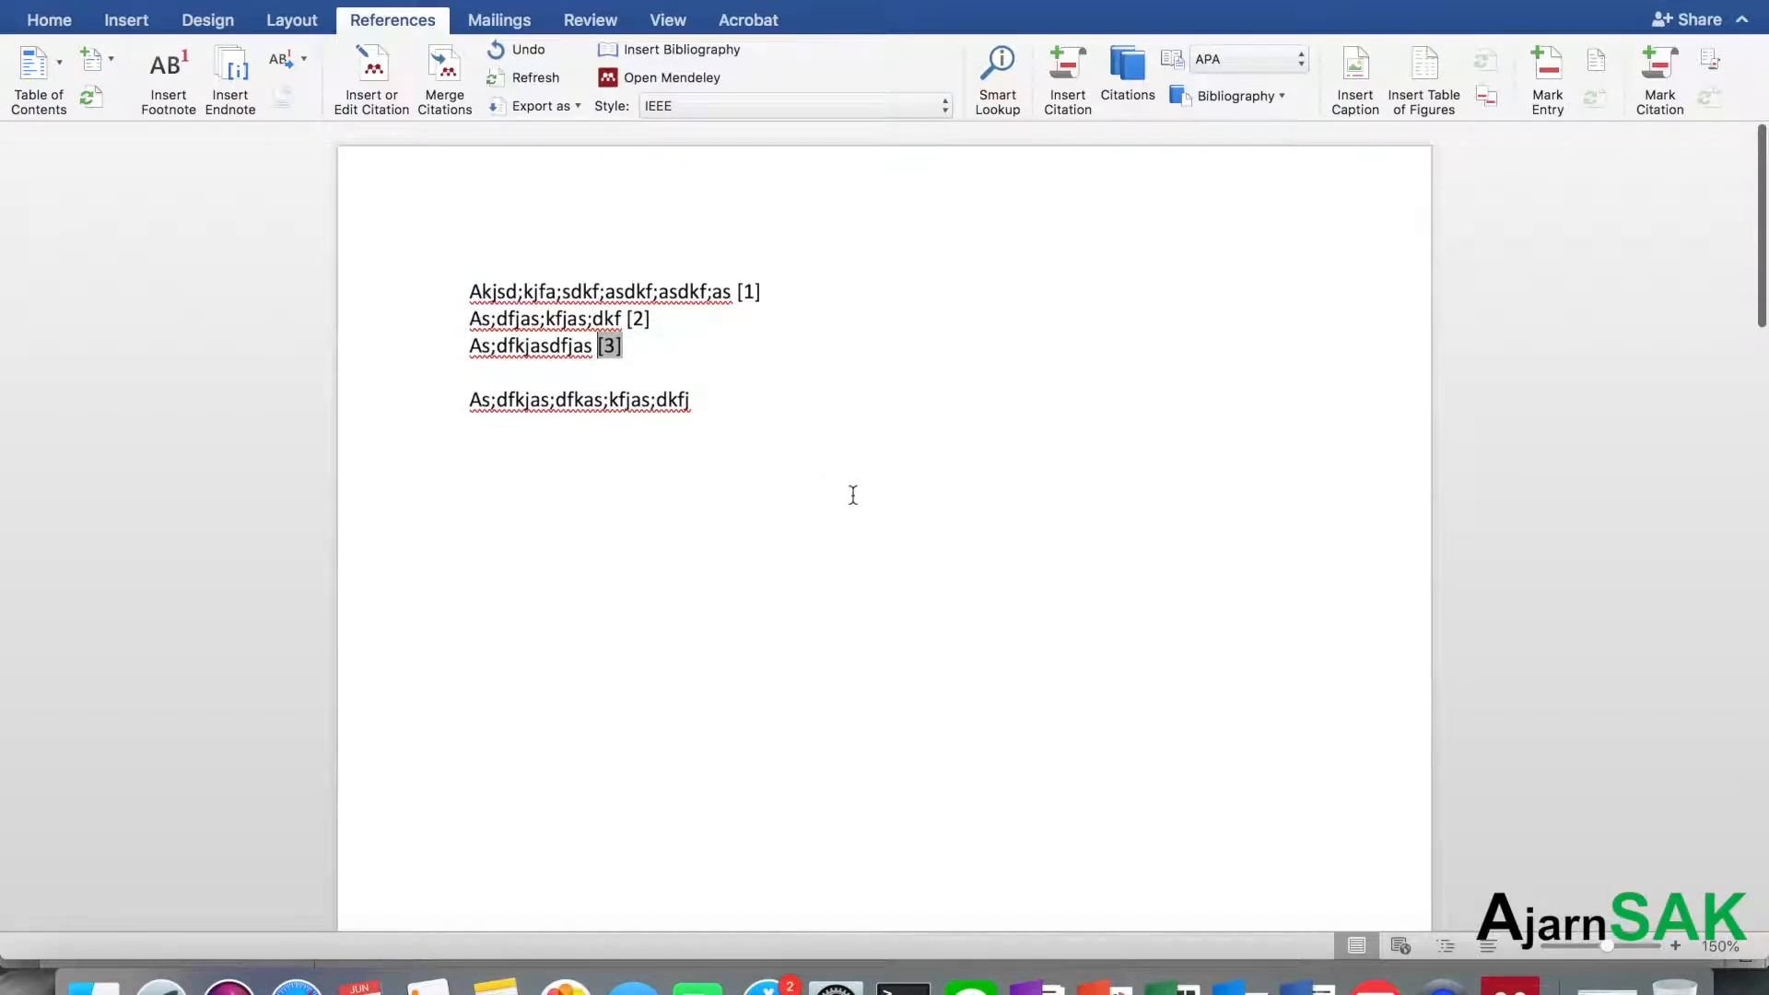
# Insert a citation of the GDI folder's paper "Effect of spark timing on combustion and emissions" directly after citation [1] on the first line
pyautogui.click(774, 294)
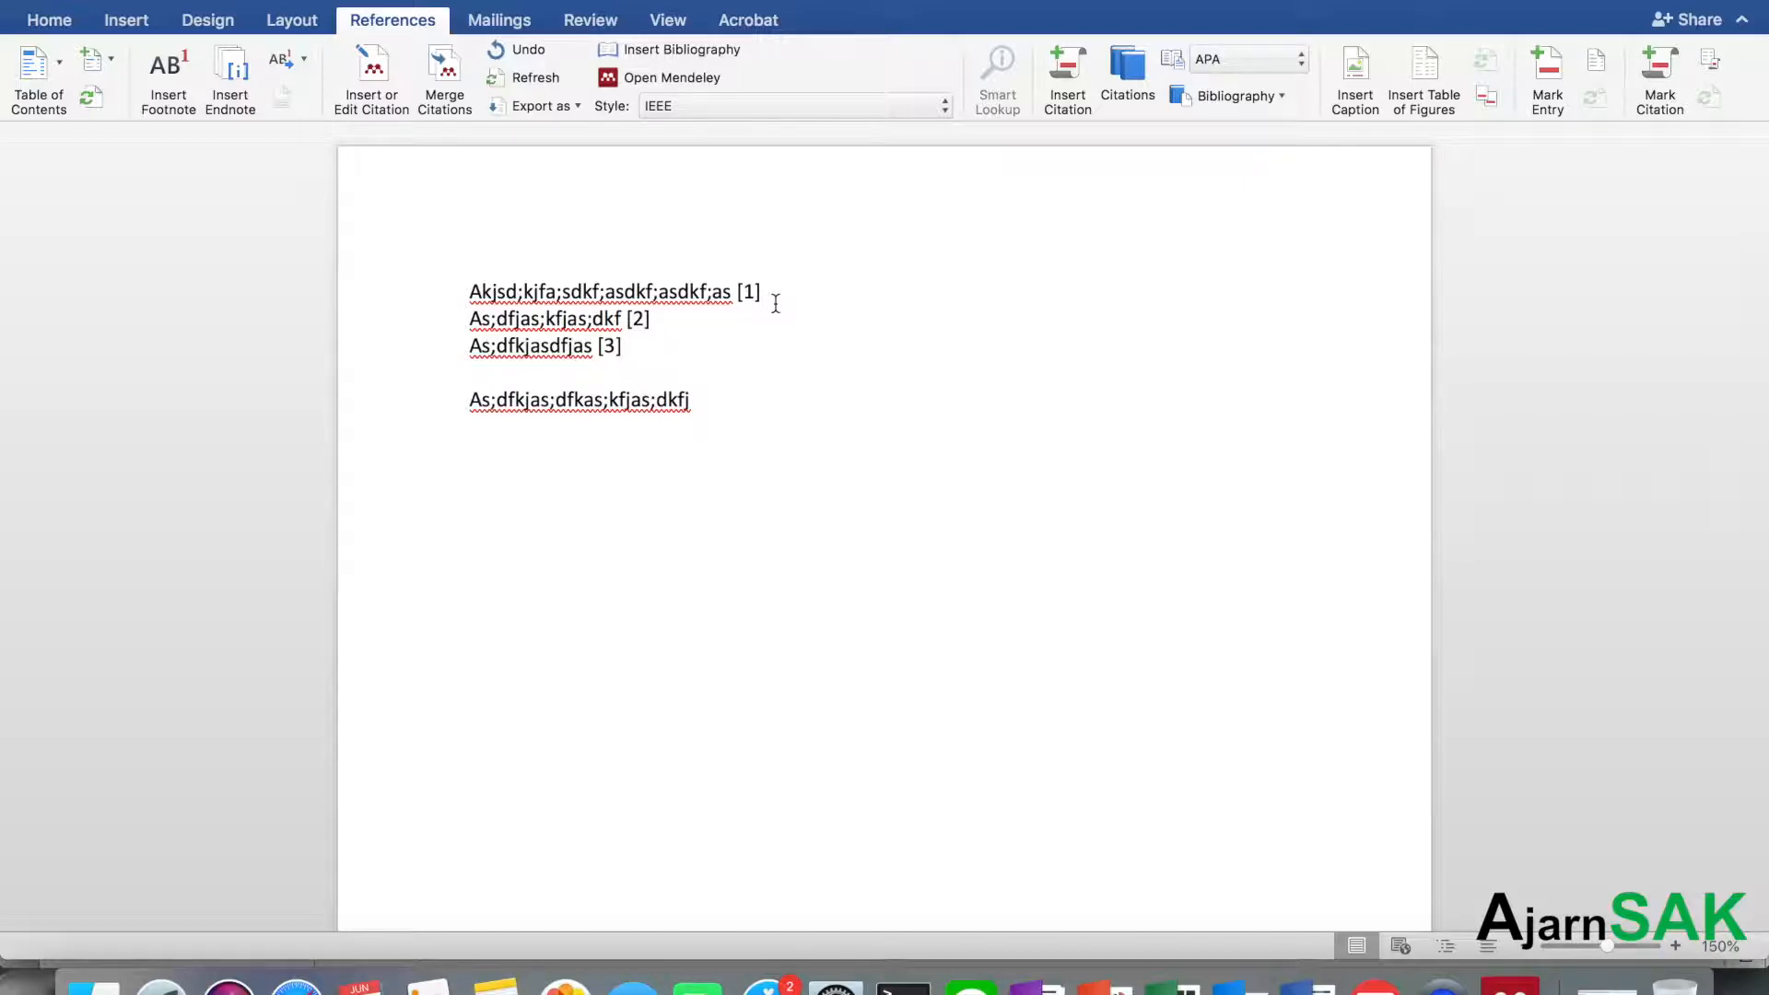
pyautogui.click(376, 67)
pyautogui.click(878, 305)
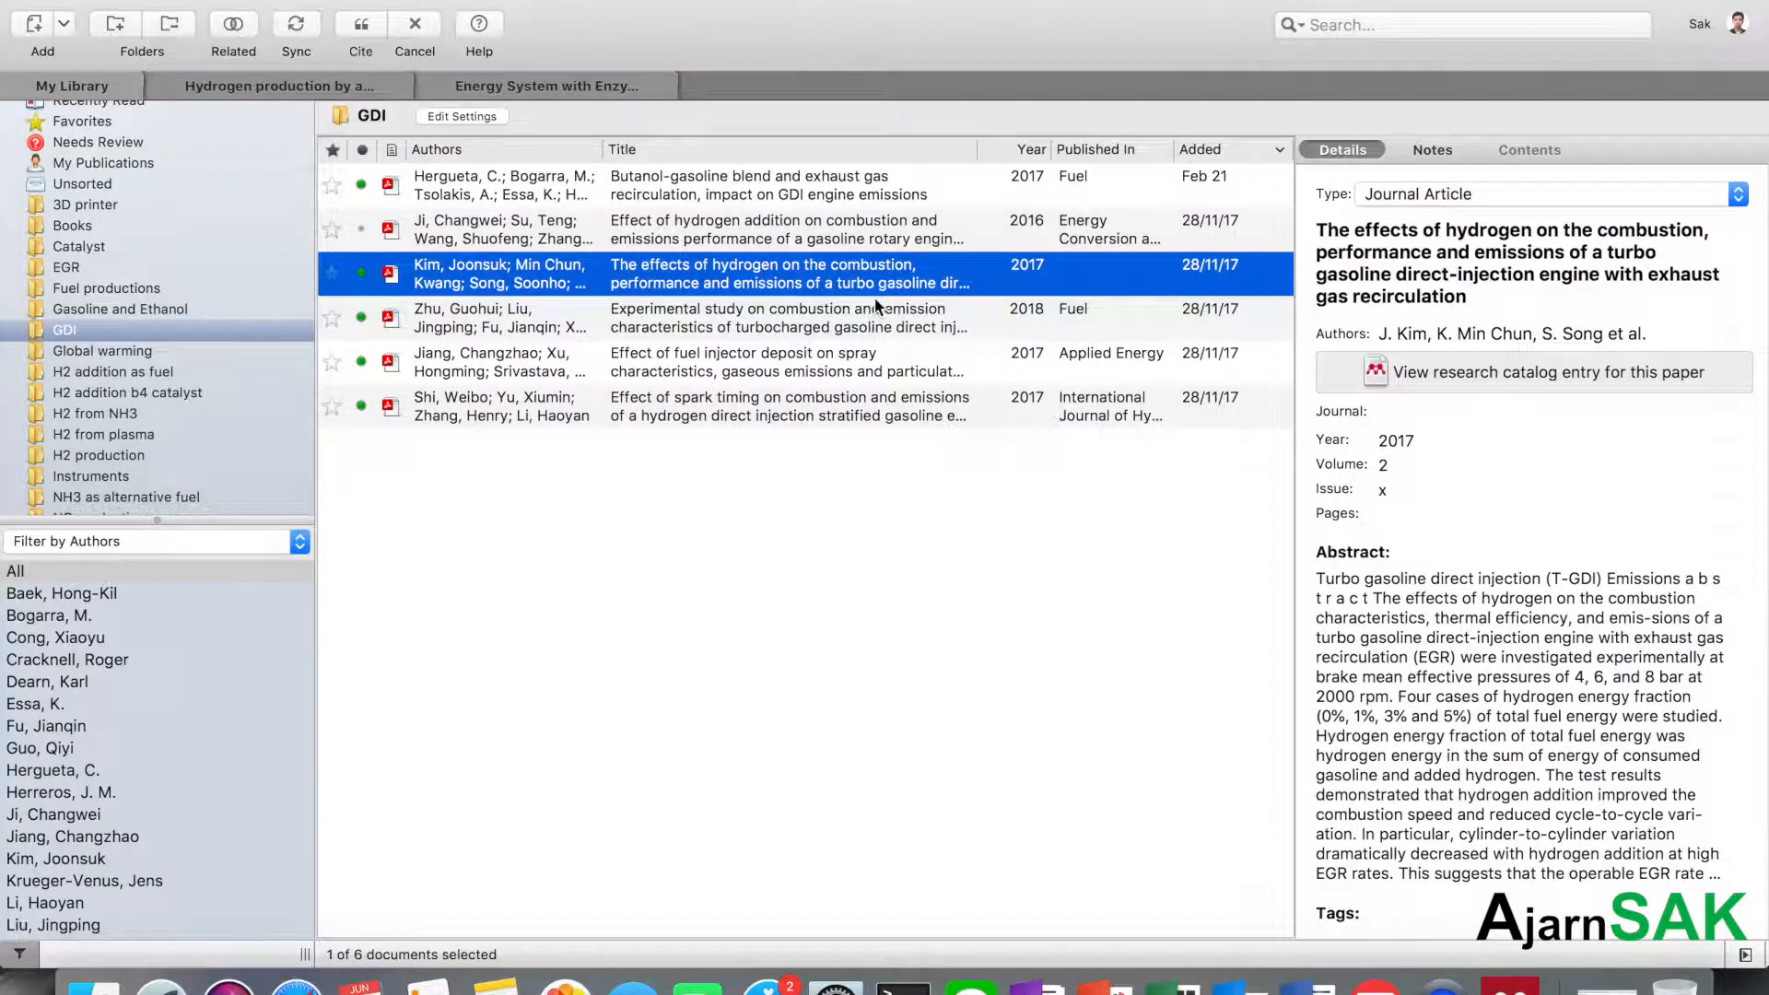
pyautogui.click(470, 402)
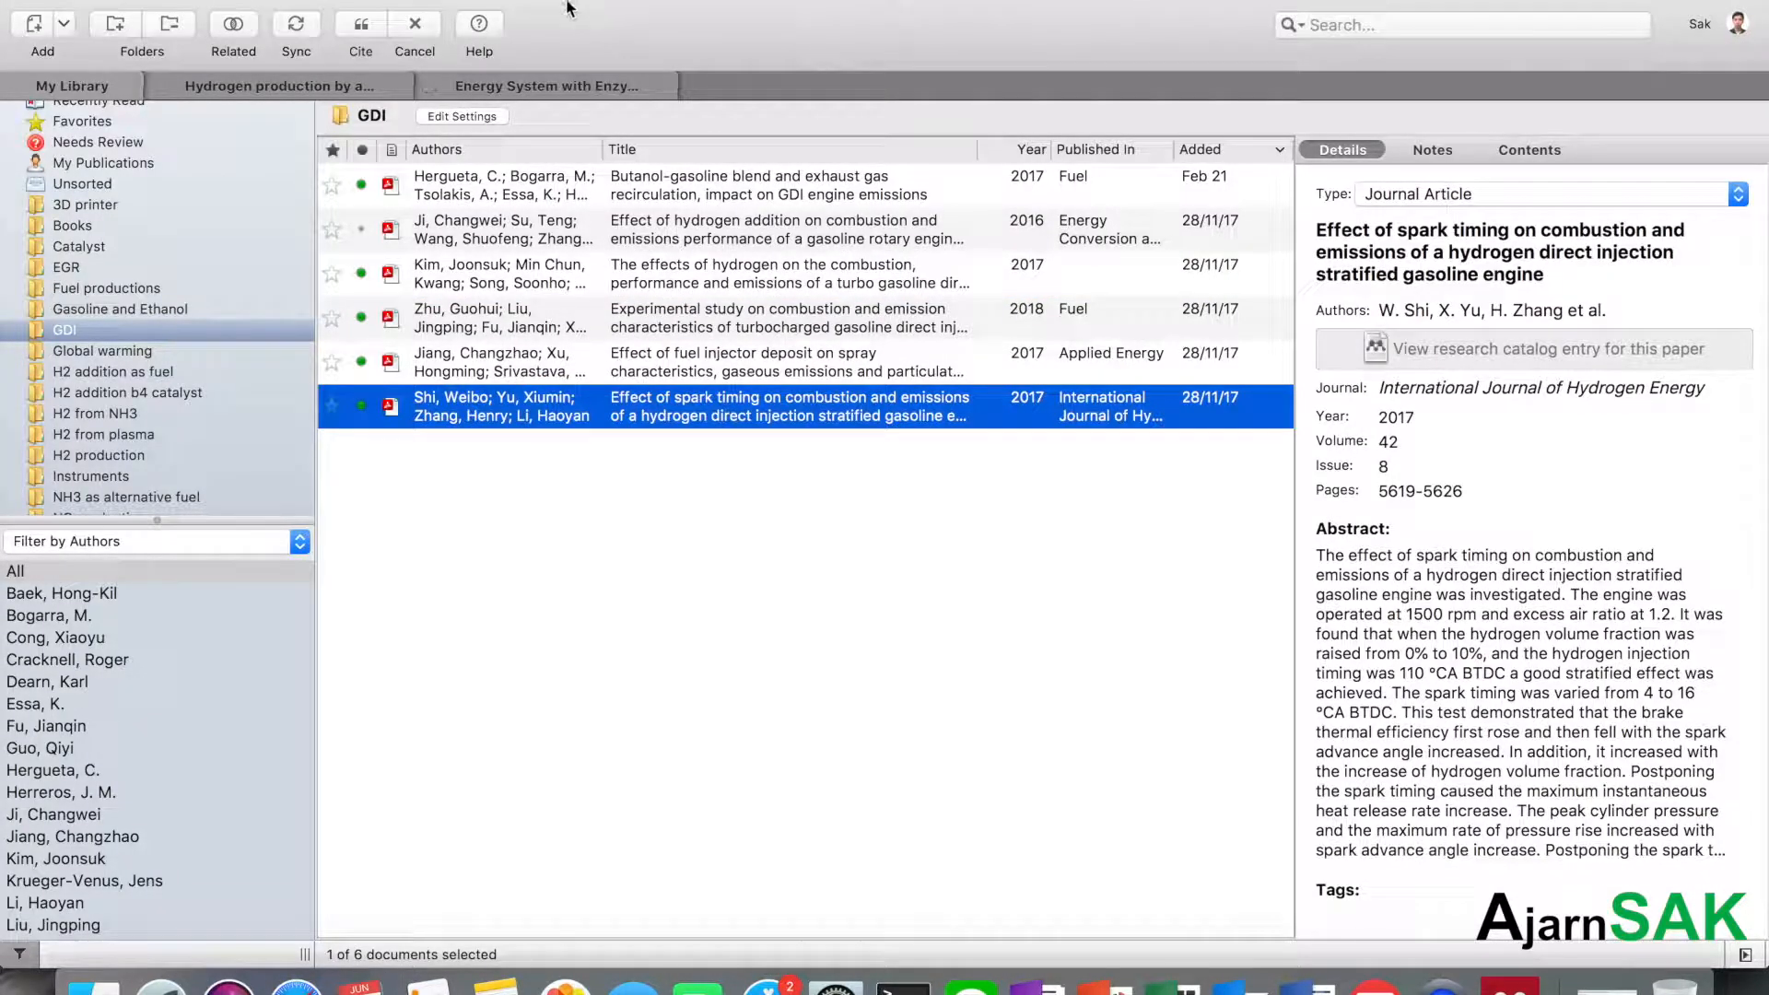
pyautogui.click(363, 30)
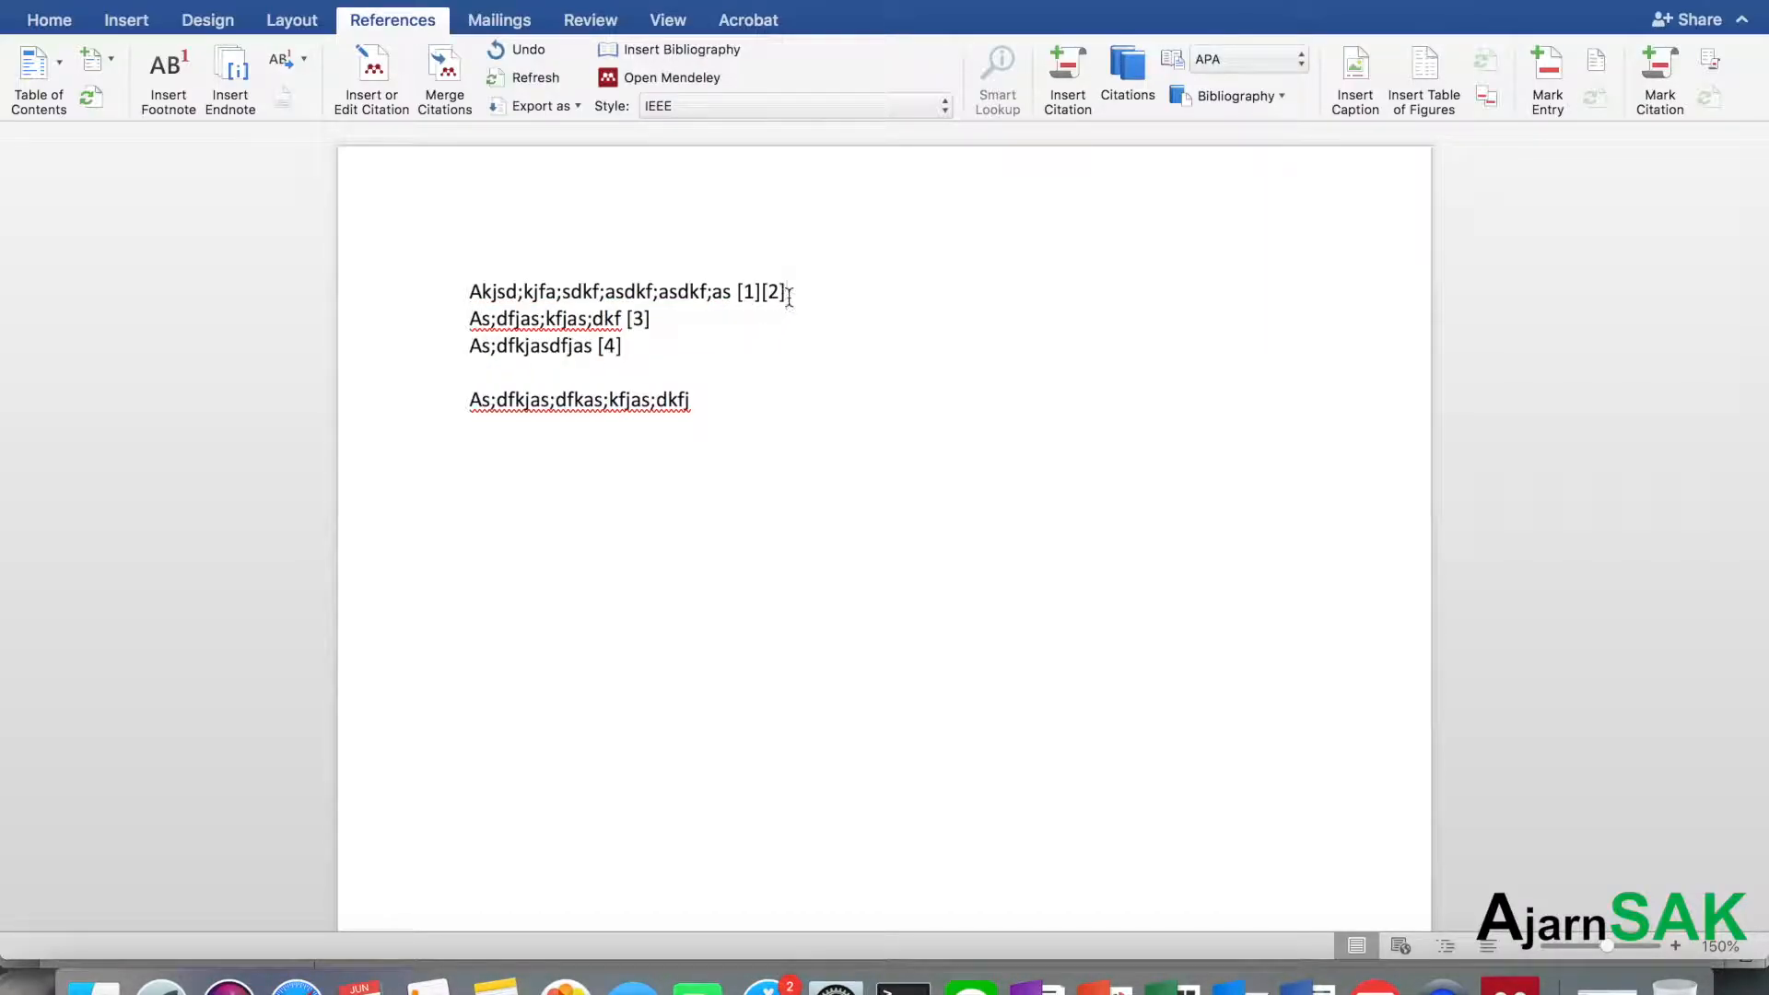
# Check the citation numbering in the first two text lines and compare it with the reference list
pyautogui.click(761, 297)
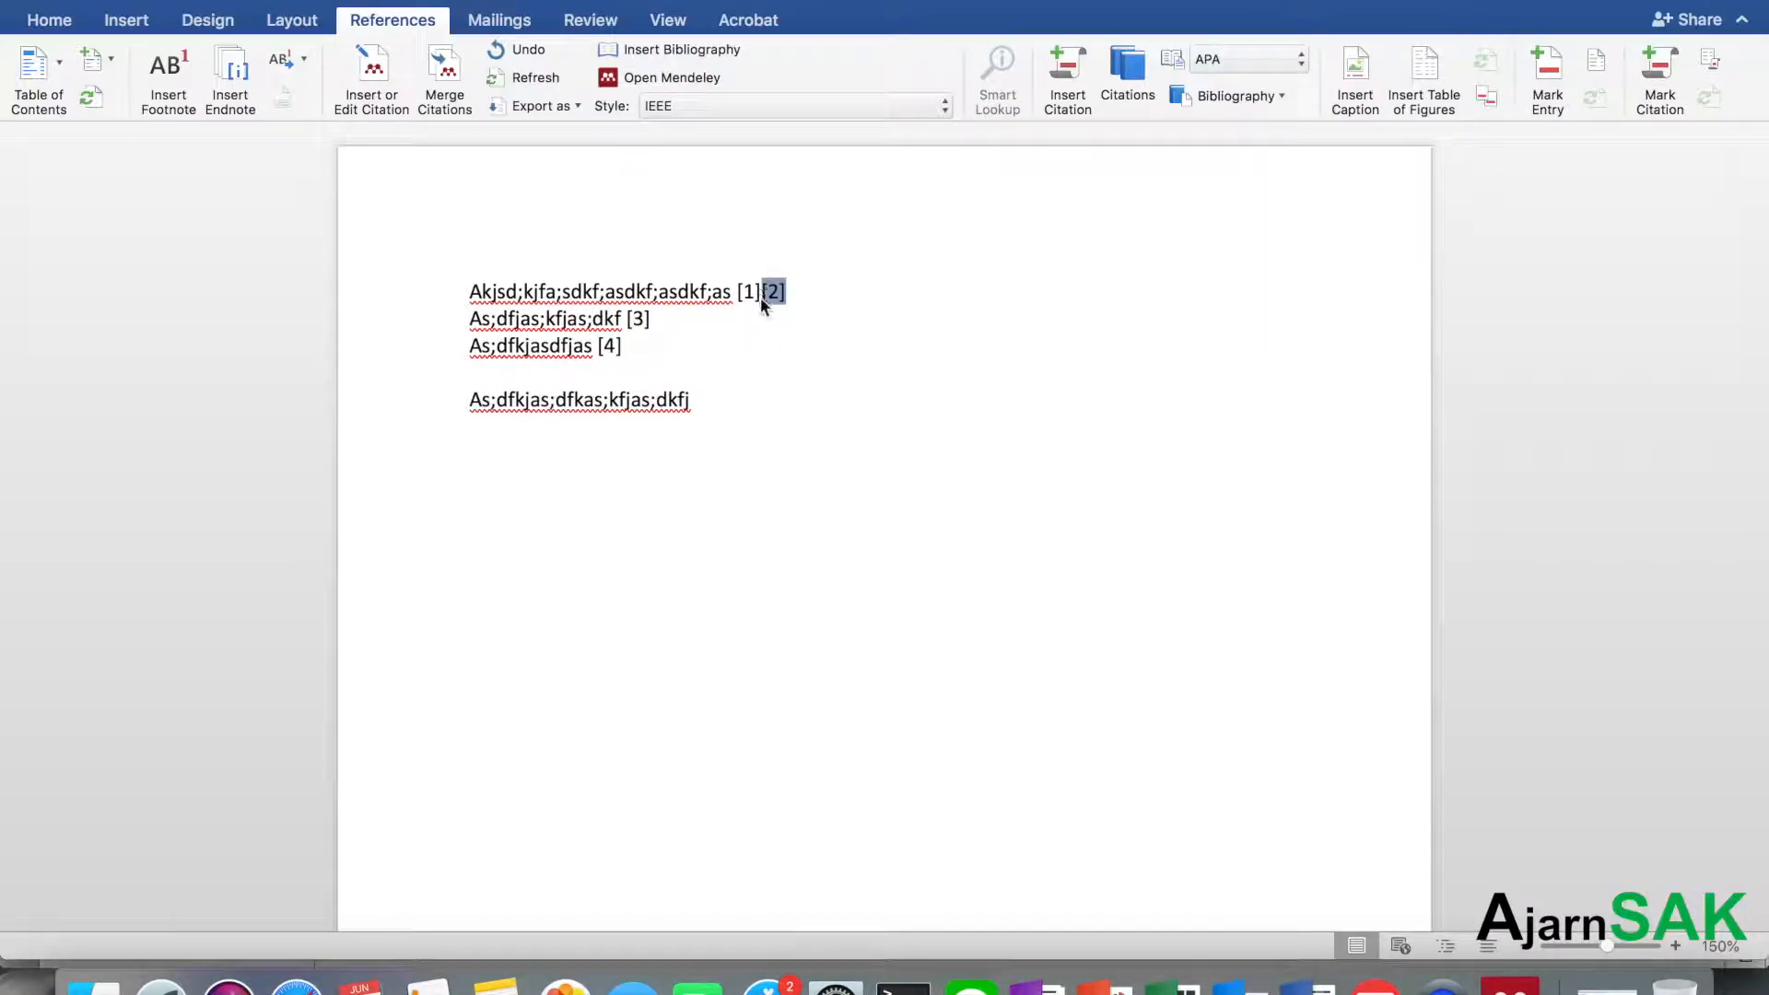
pyautogui.click(648, 320)
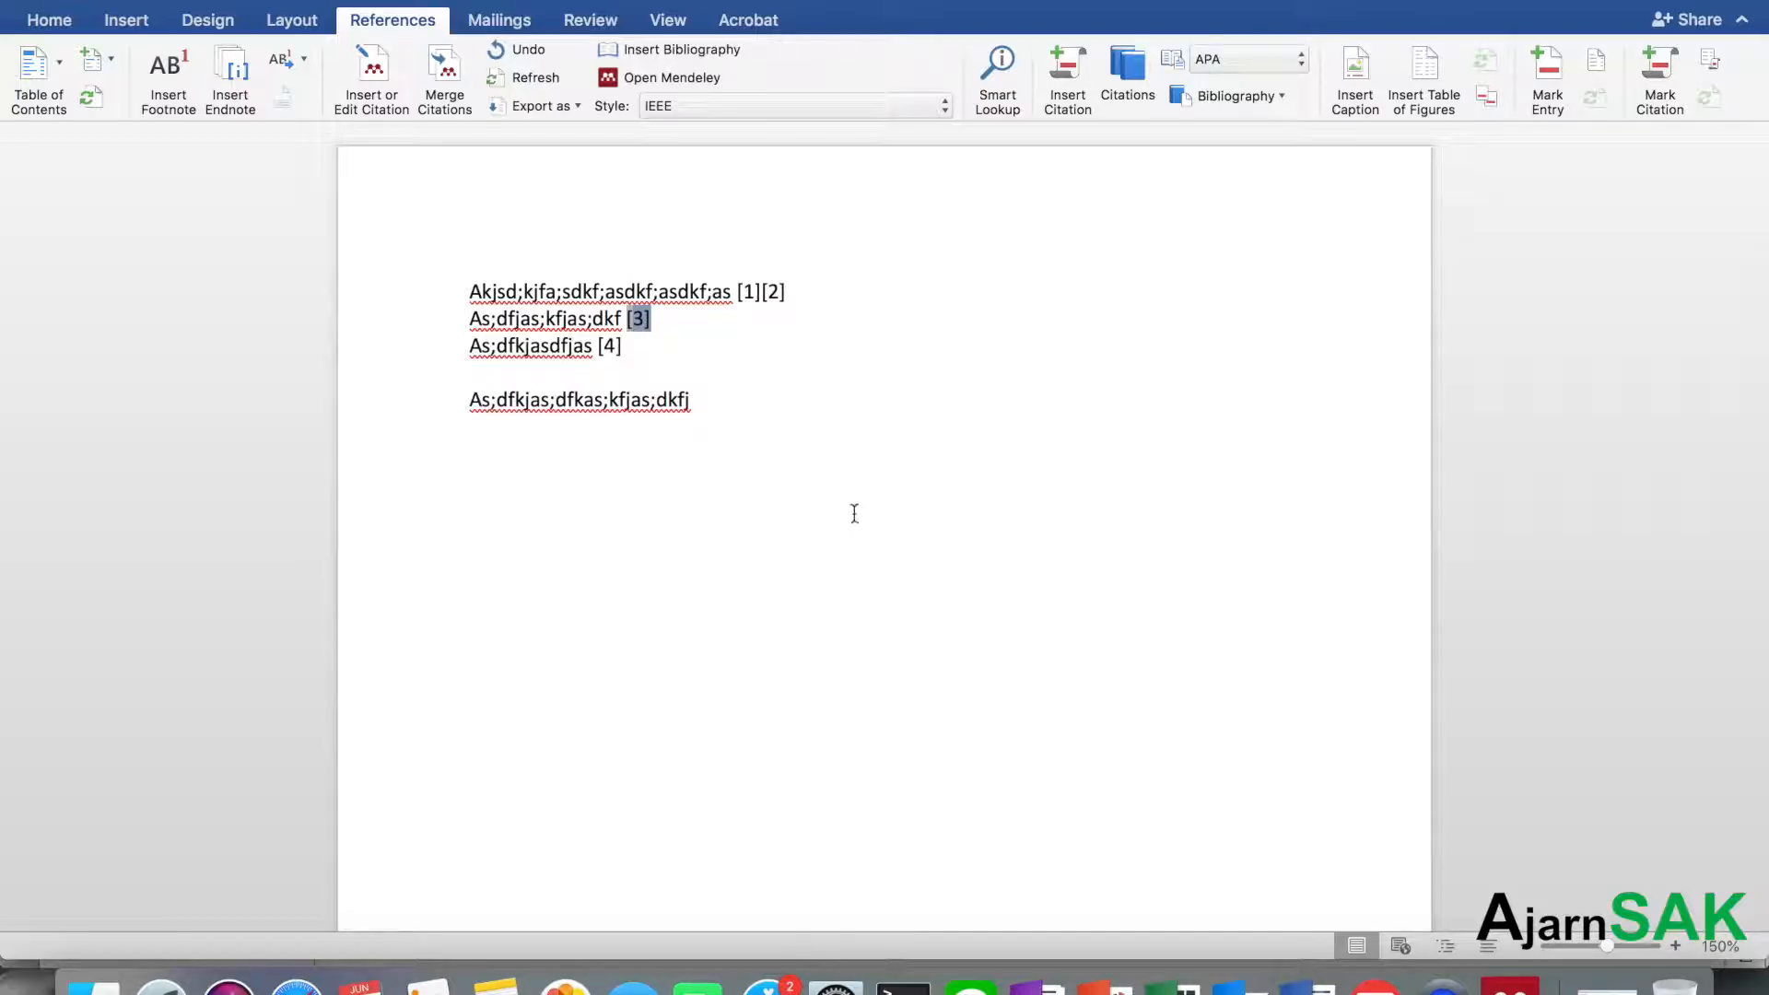
pyautogui.scroll(-10, 853, 513)
pyautogui.scroll(-7, 853, 513)
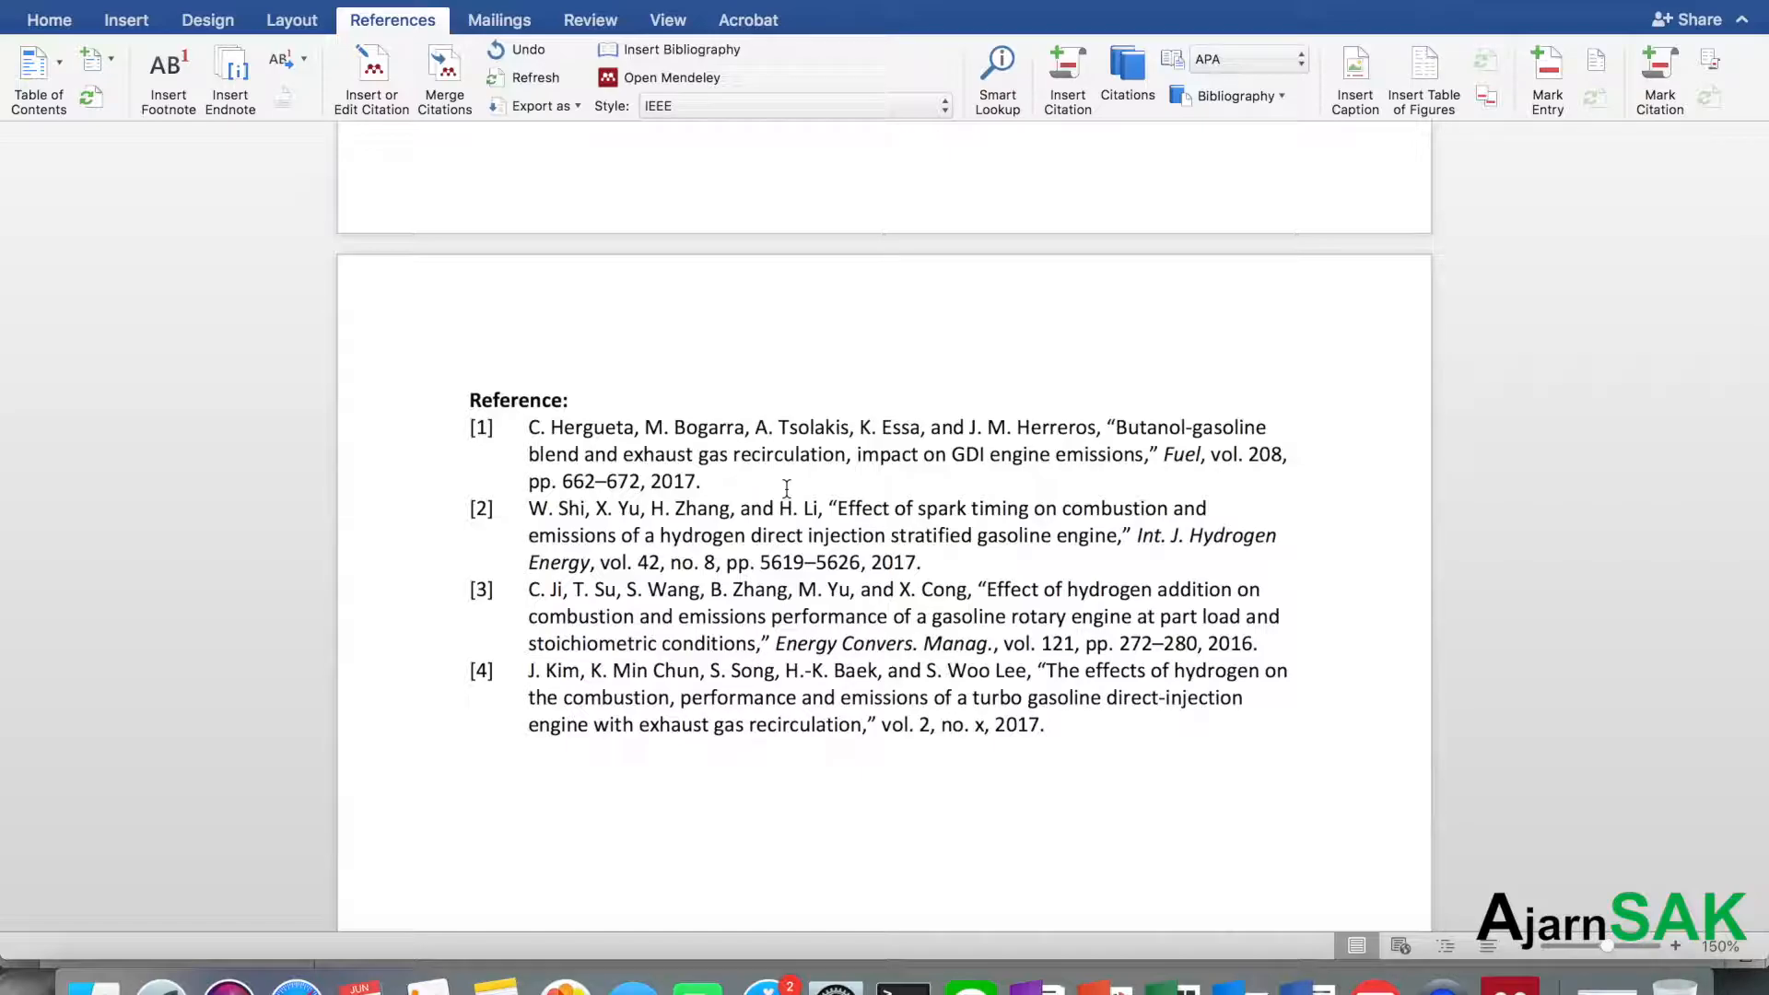
# Add a sample combined citation with 1 and 2 in one pair of brackets after the last text line, and delete it again
pyautogui.scroll(15, 787, 486)
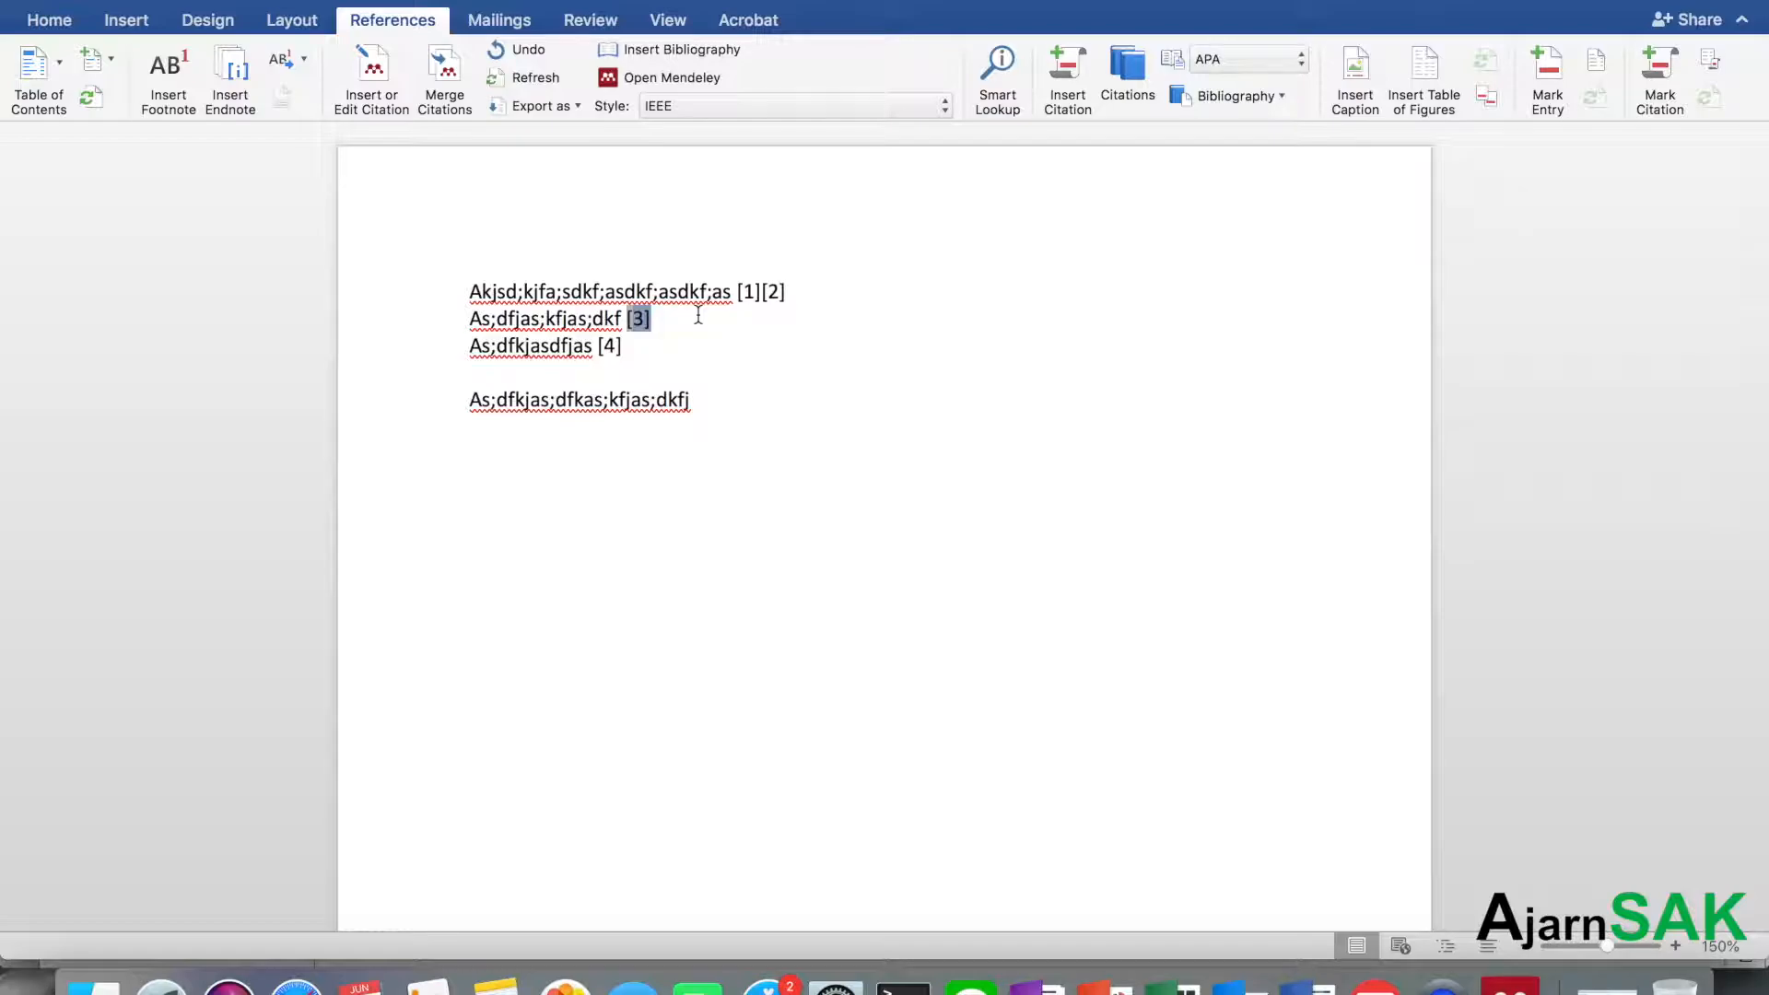
pyautogui.click(782, 292)
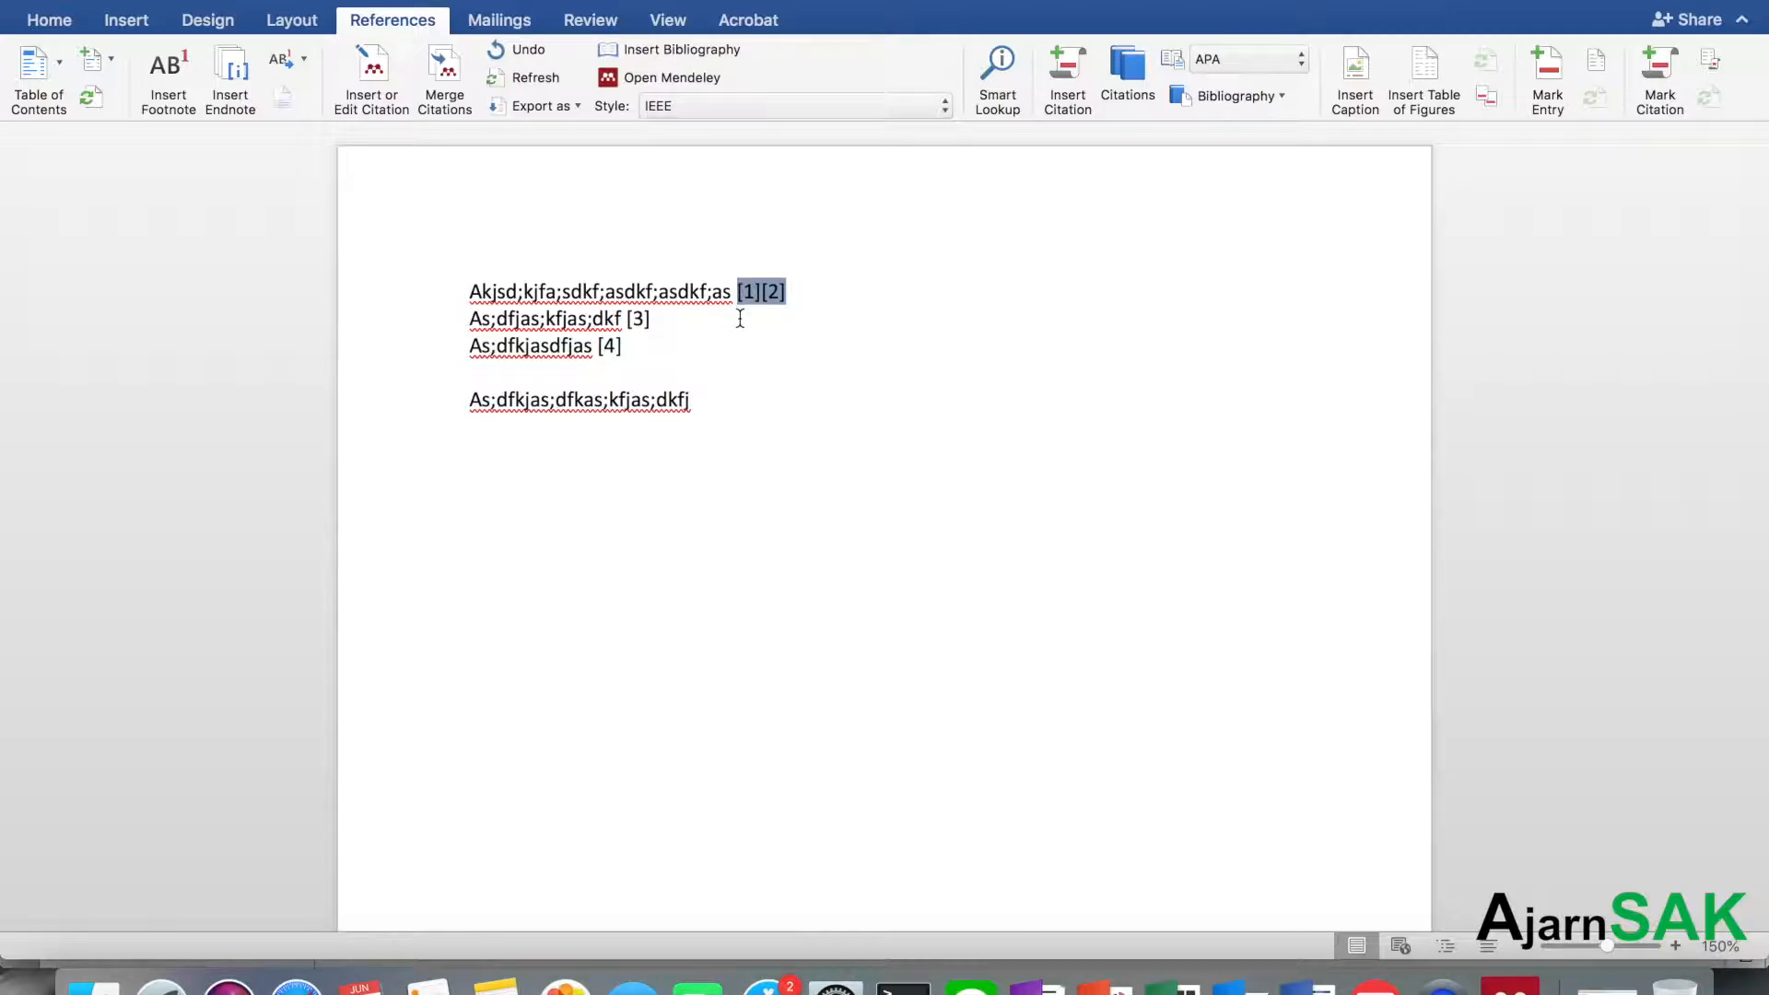
pyautogui.click(794, 416)
pyautogui.write('[1')
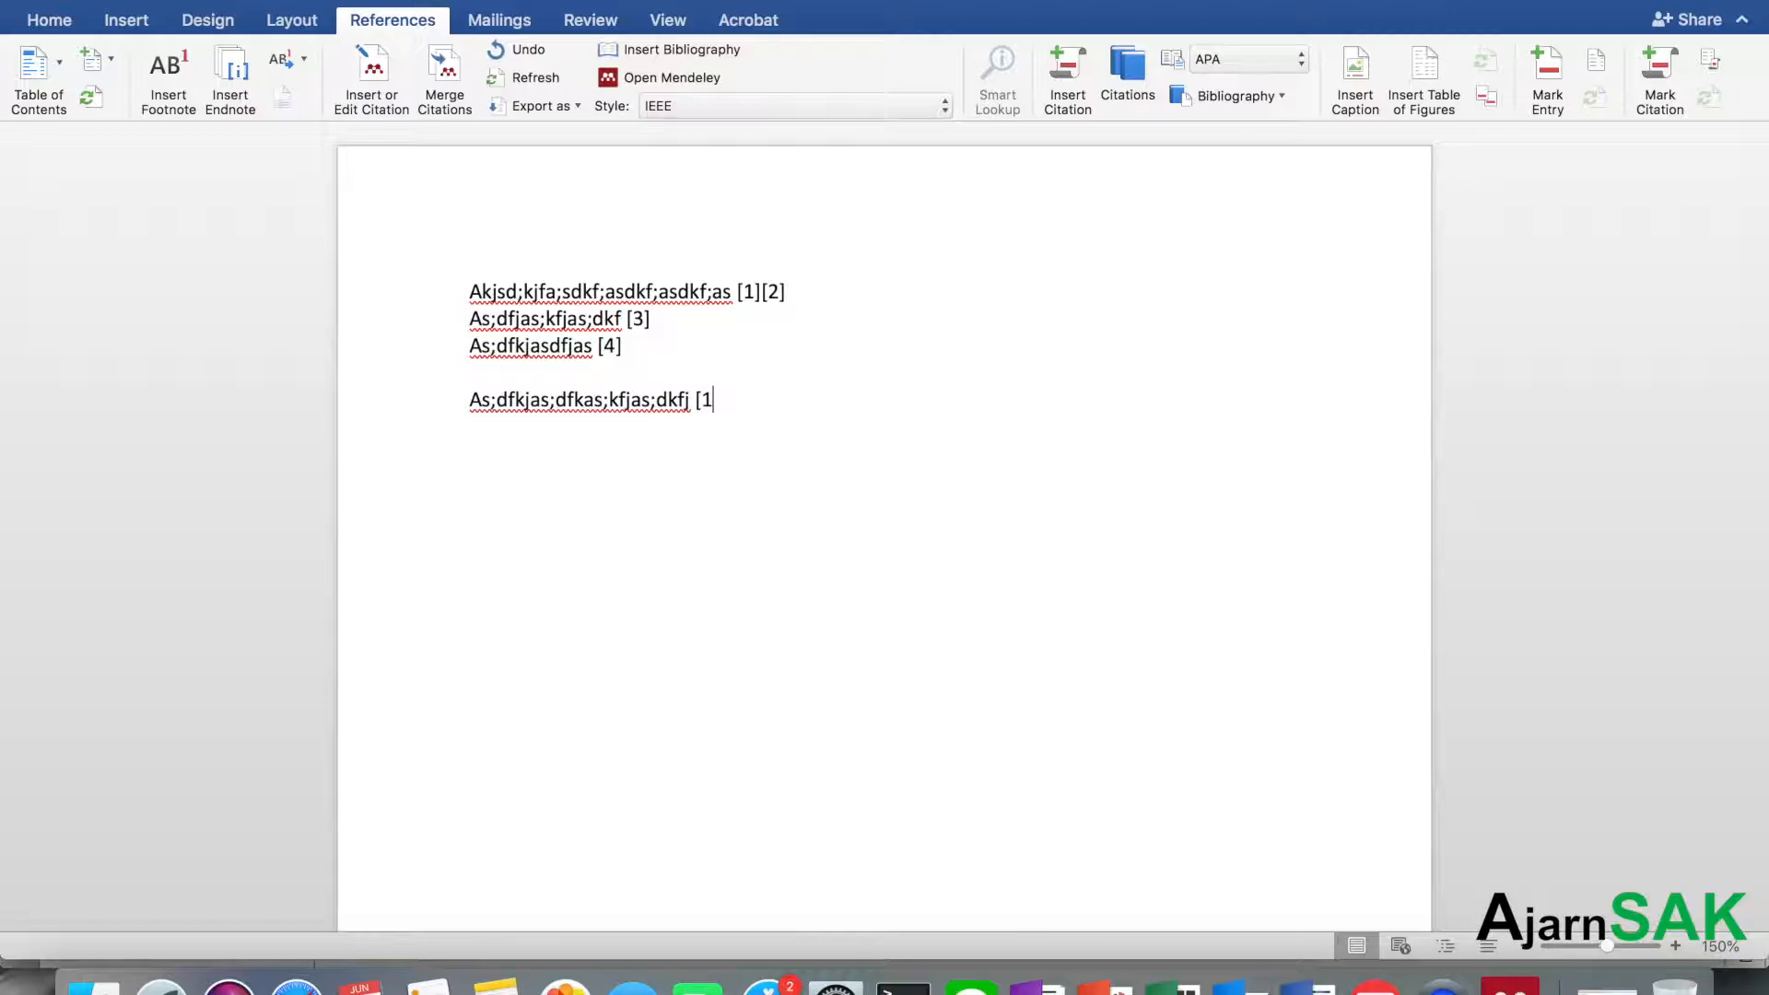
pyautogui.write('2]')
pyautogui.moveTo(869, 416); pyautogui.dragTo(715, 403)
pyautogui.click(780, 405)
pyautogui.press('BackSpace')
pyautogui.press('BackSpace')
pyautogui.press('BackSpace')
pyautogui.press('BackSpace')
pyautogui.press('BackSpace')
pyautogui.press('BackSpace')
pyautogui.press('BackSpace')
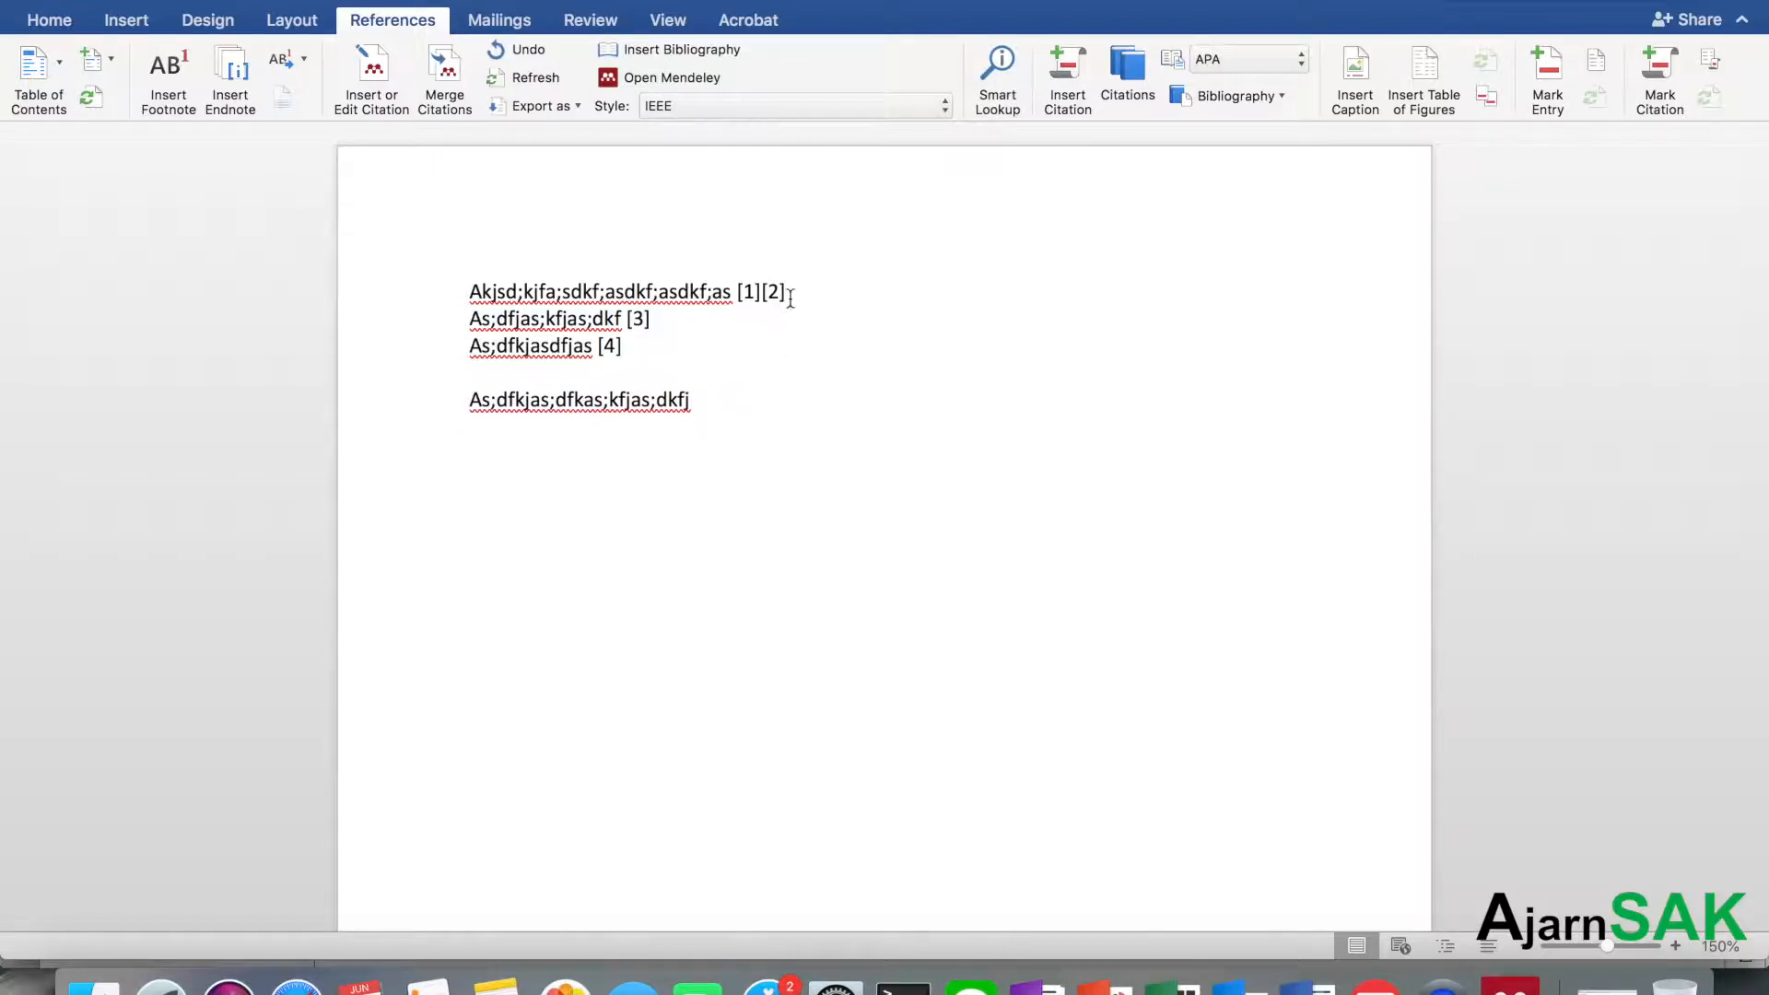
# Merge the adjacent citations [1] and [2] on the first text line and refresh the document's citations
pyautogui.moveTo(789, 293); pyautogui.dragTo(746, 293)
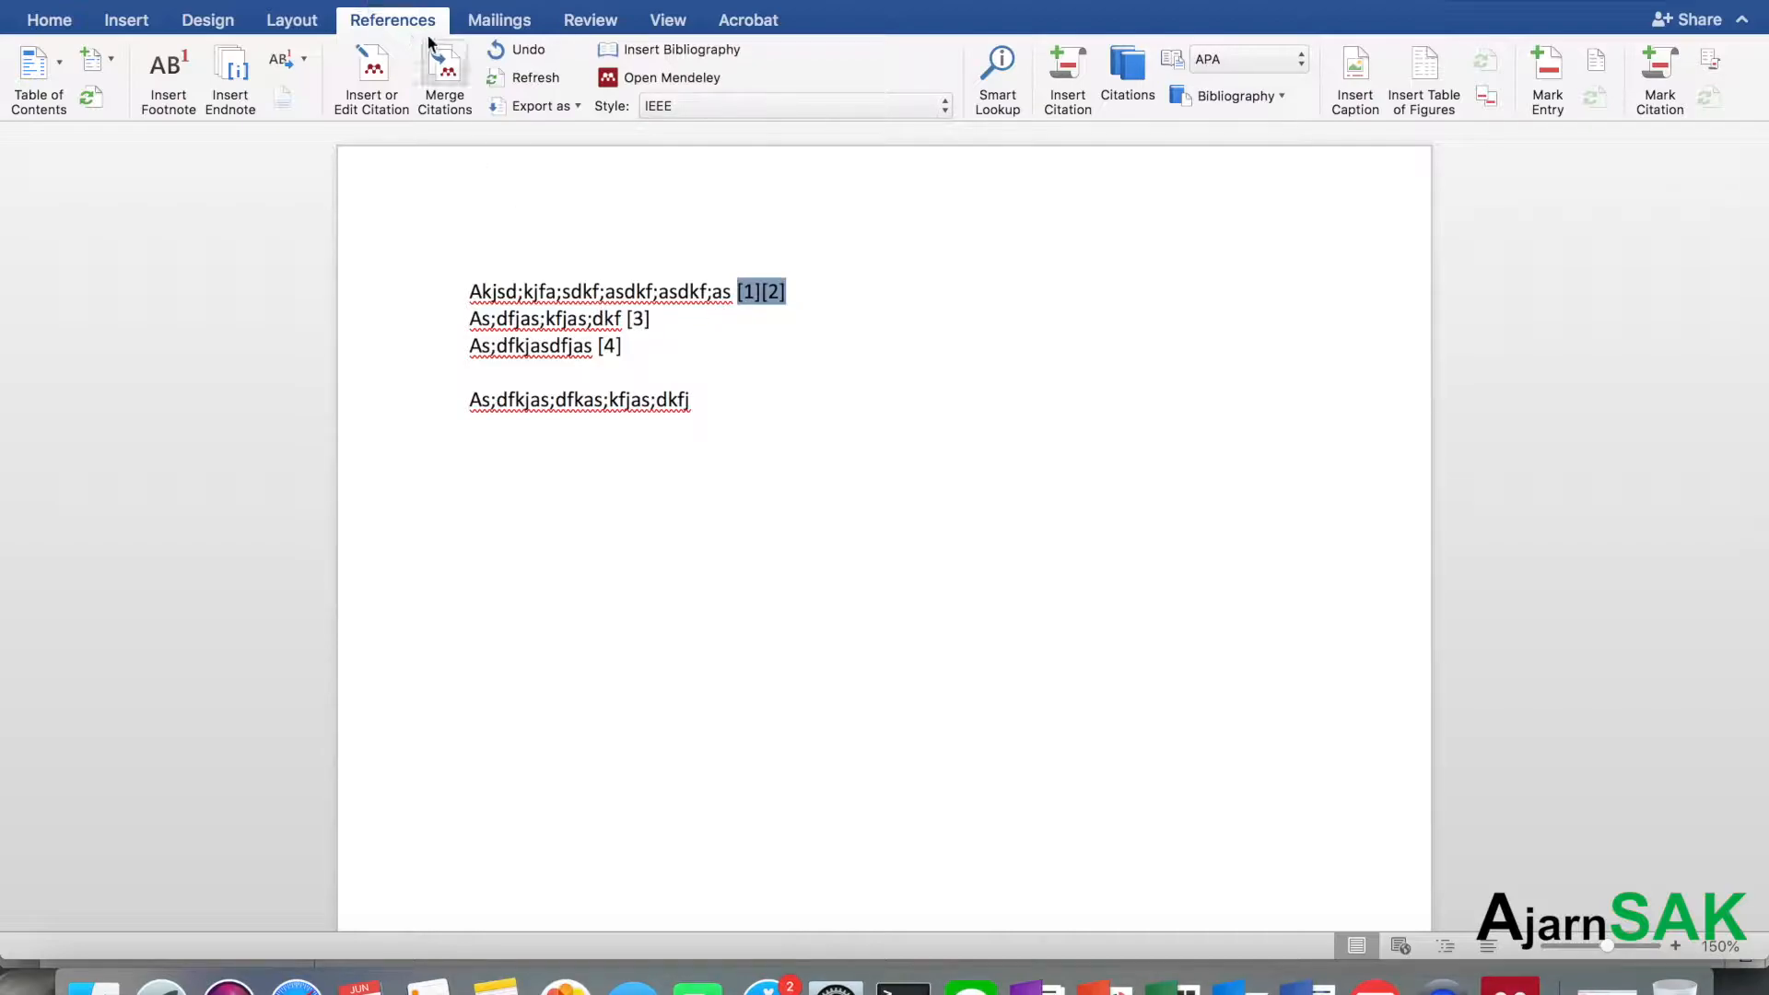
pyautogui.click(444, 72)
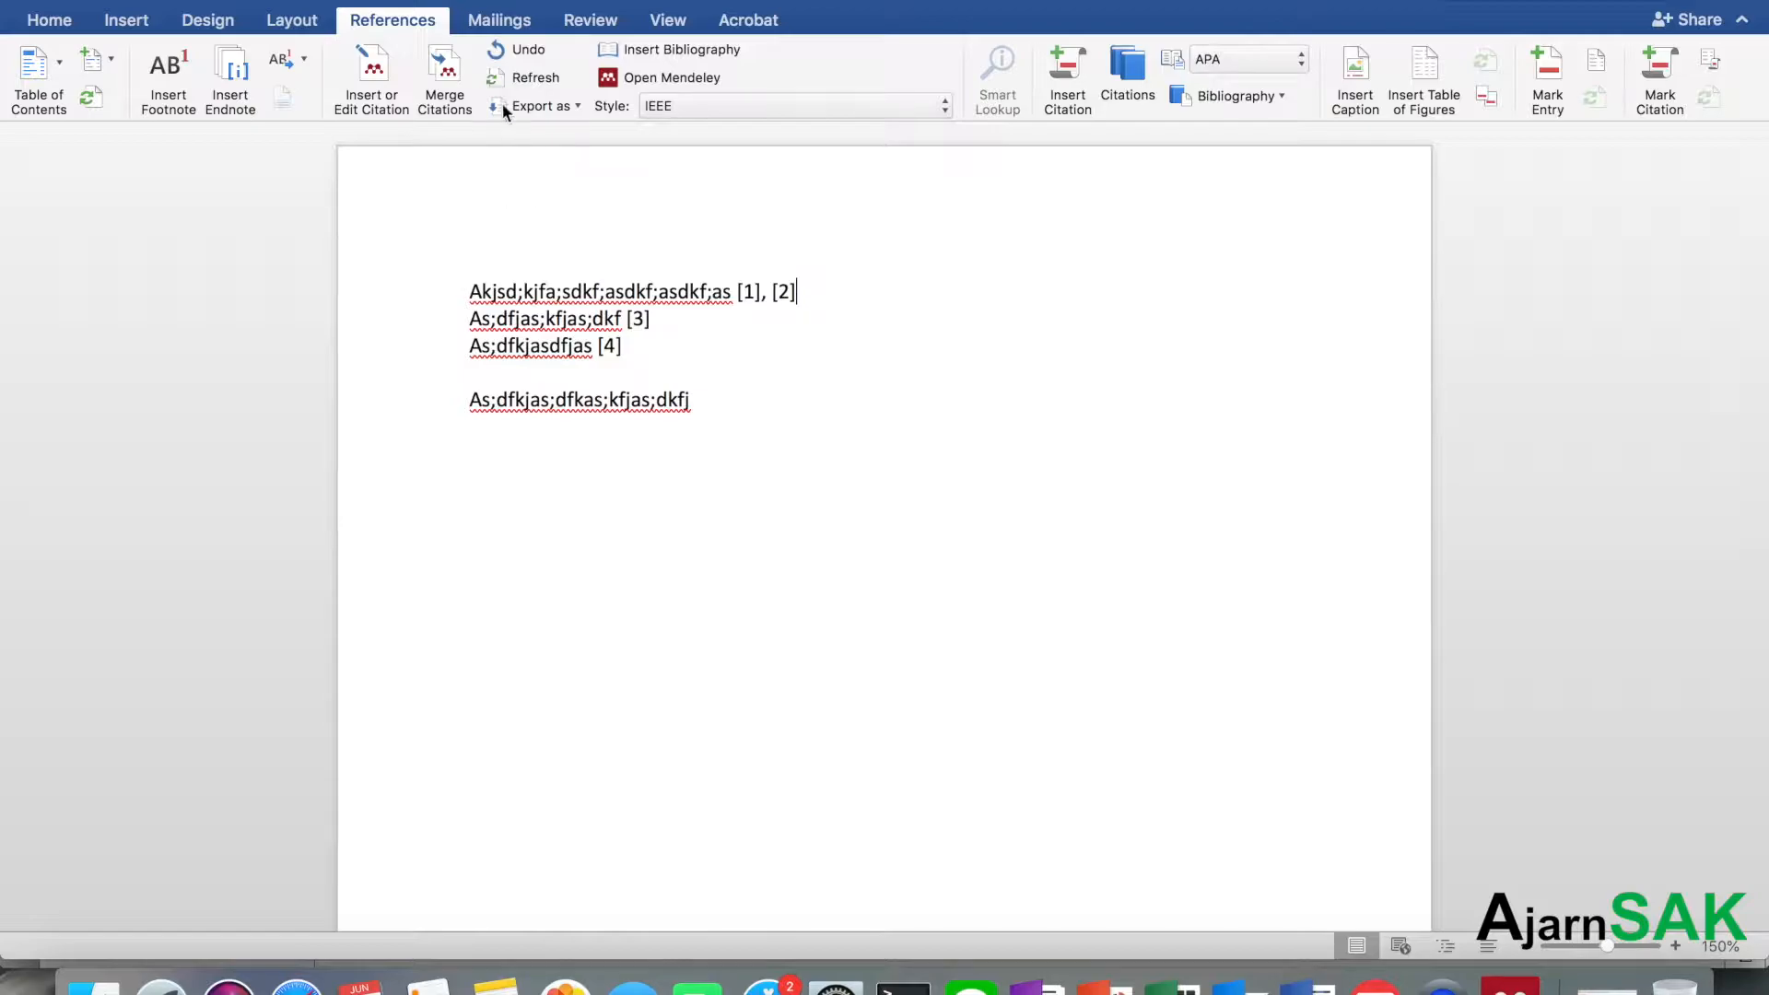
pyautogui.click(549, 79)
# Edit the merged citation on the first line manually to read [1, 2] and keep the manual edit
pyautogui.moveTo(796, 291); pyautogui.dragTo(756, 293)
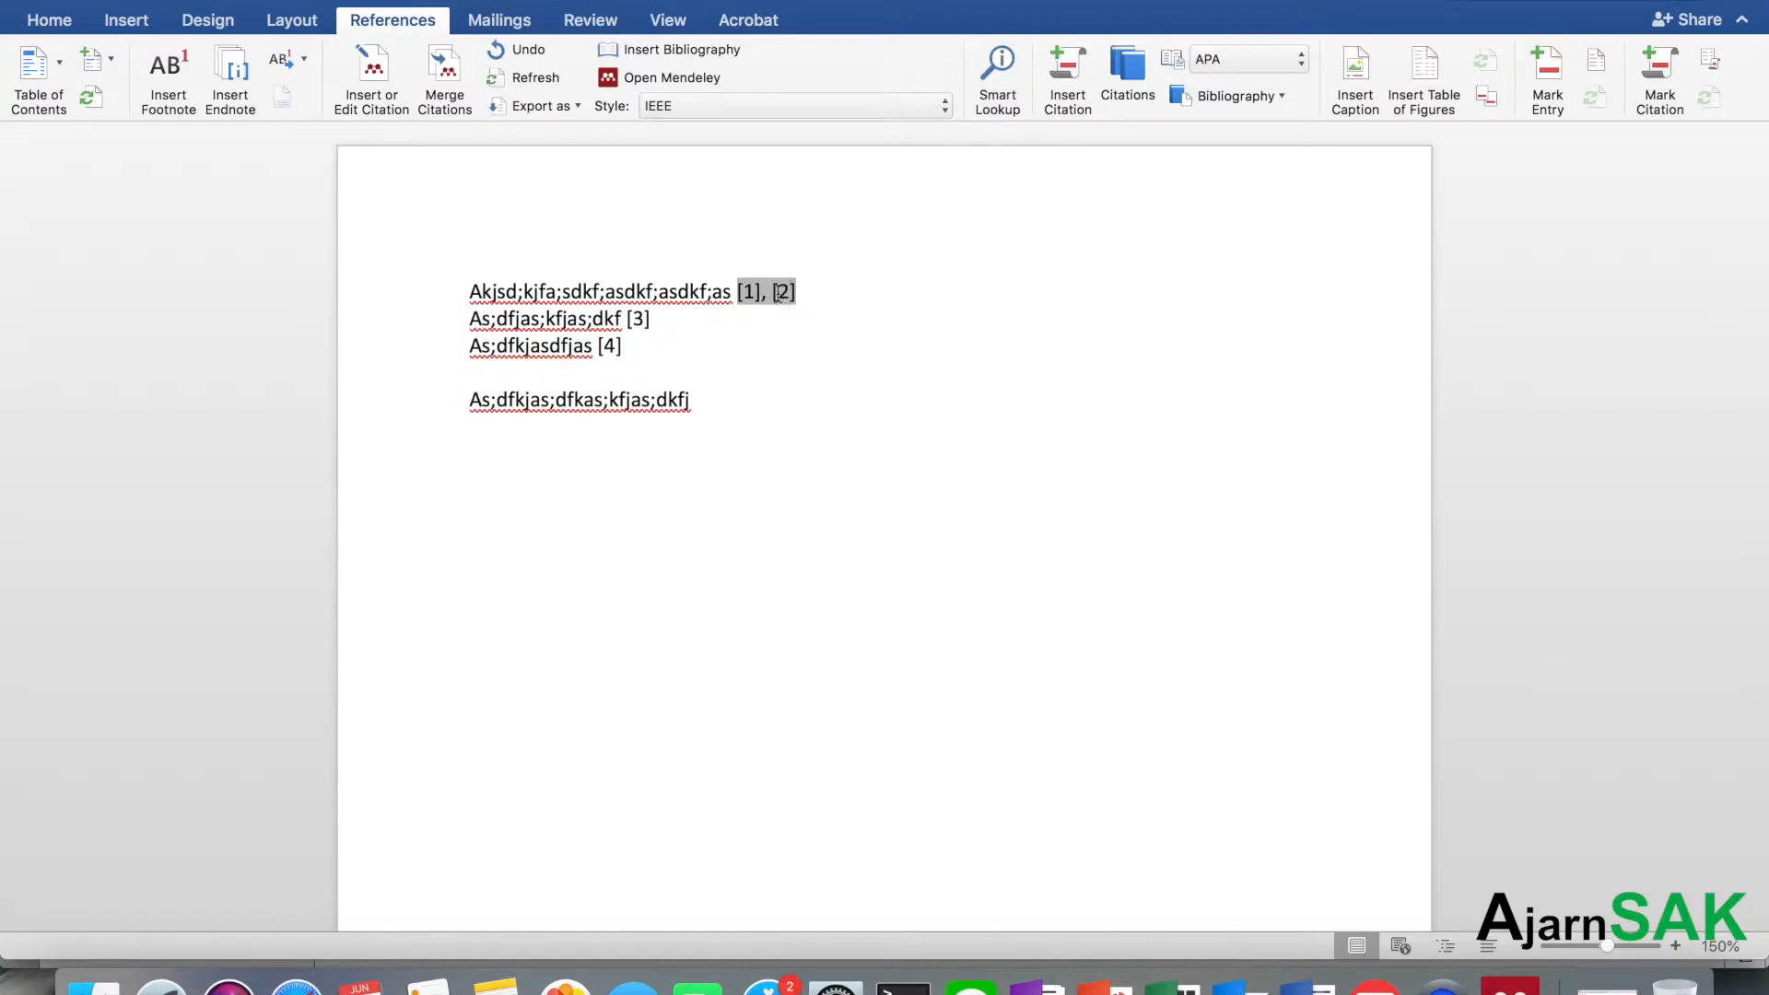
pyautogui.press('BackSpace')
pyautogui.press('BackSpace')
pyautogui.press('BackSpace')
pyautogui.press('BackSpace')
pyautogui.press('BackSpace')
pyautogui.press('BackSpace')
pyautogui.write(',2]')
pyautogui.press('Left')
pyautogui.click(674, 324)
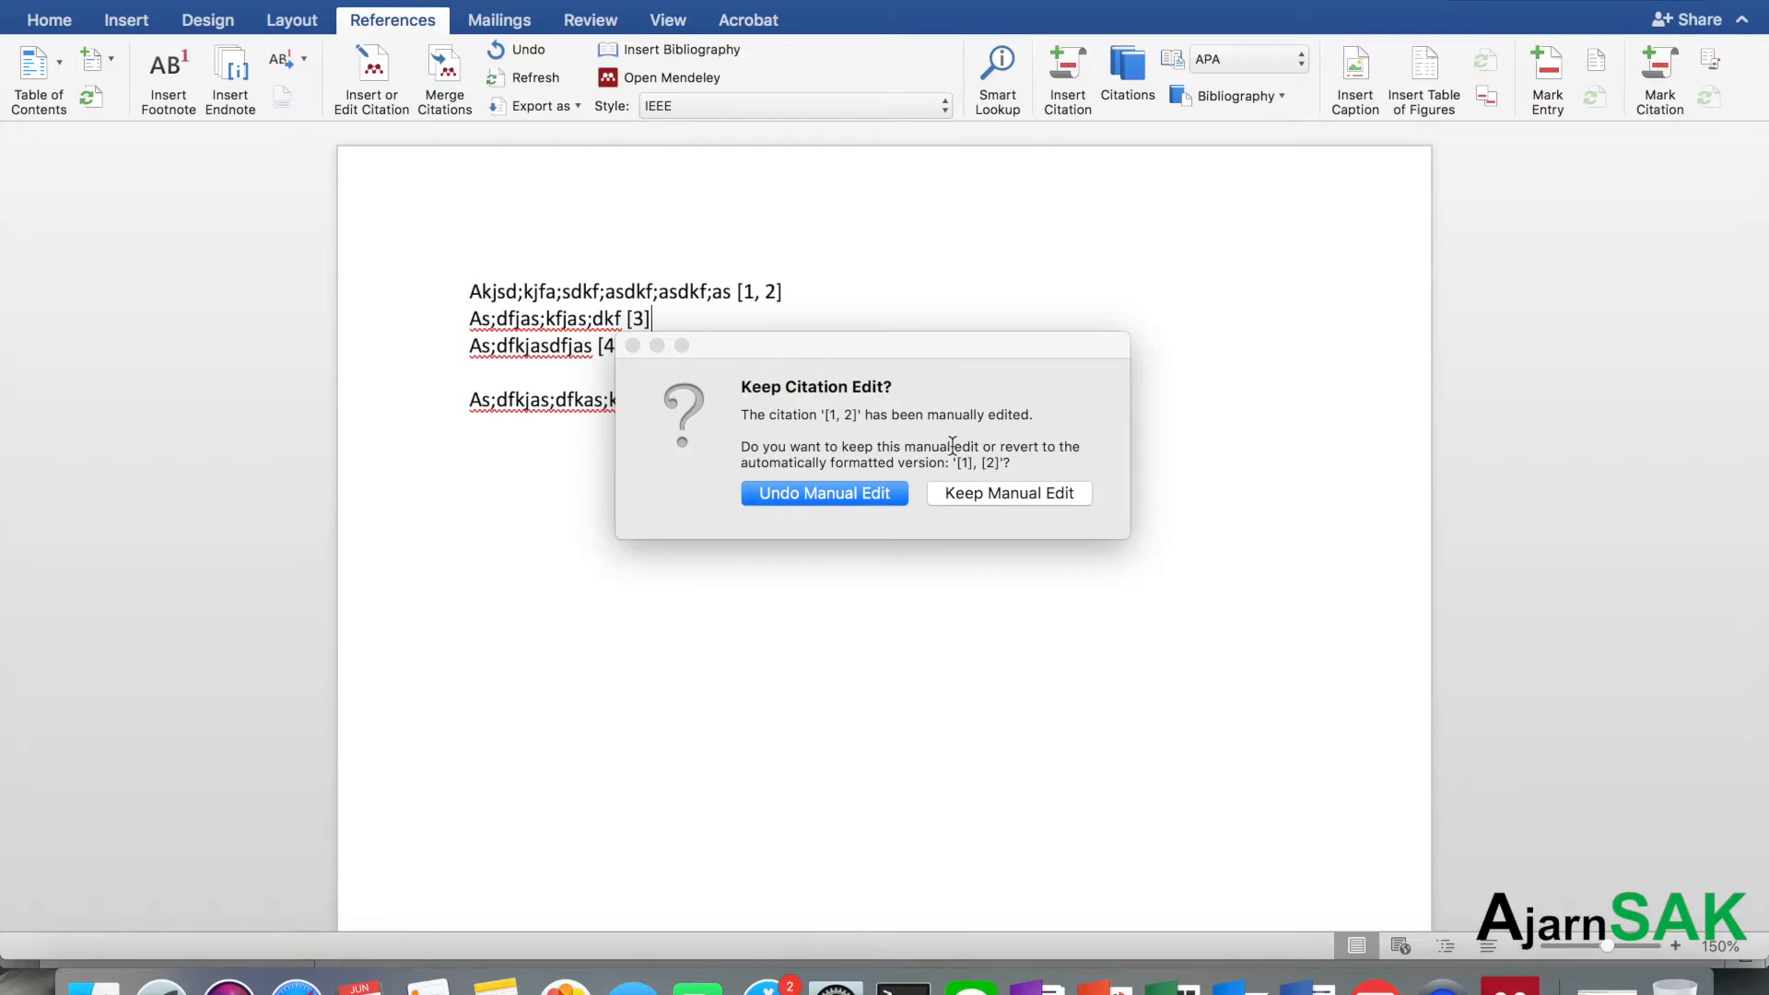
pyautogui.click(993, 495)
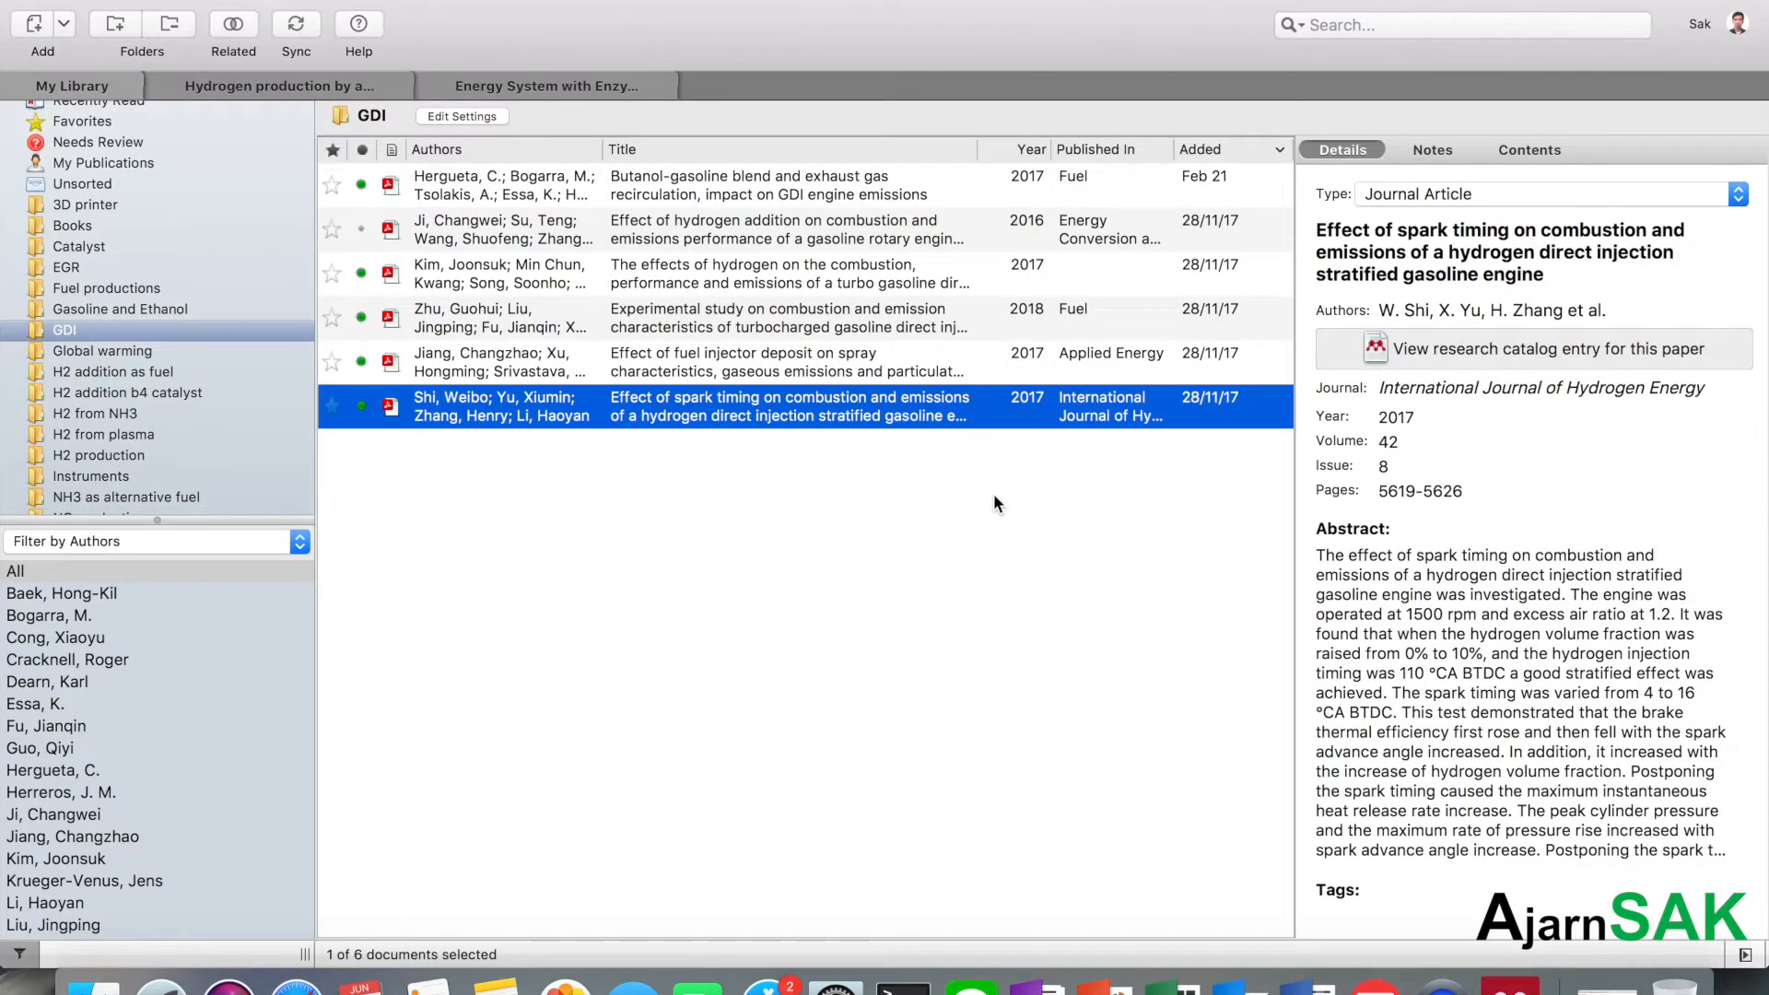